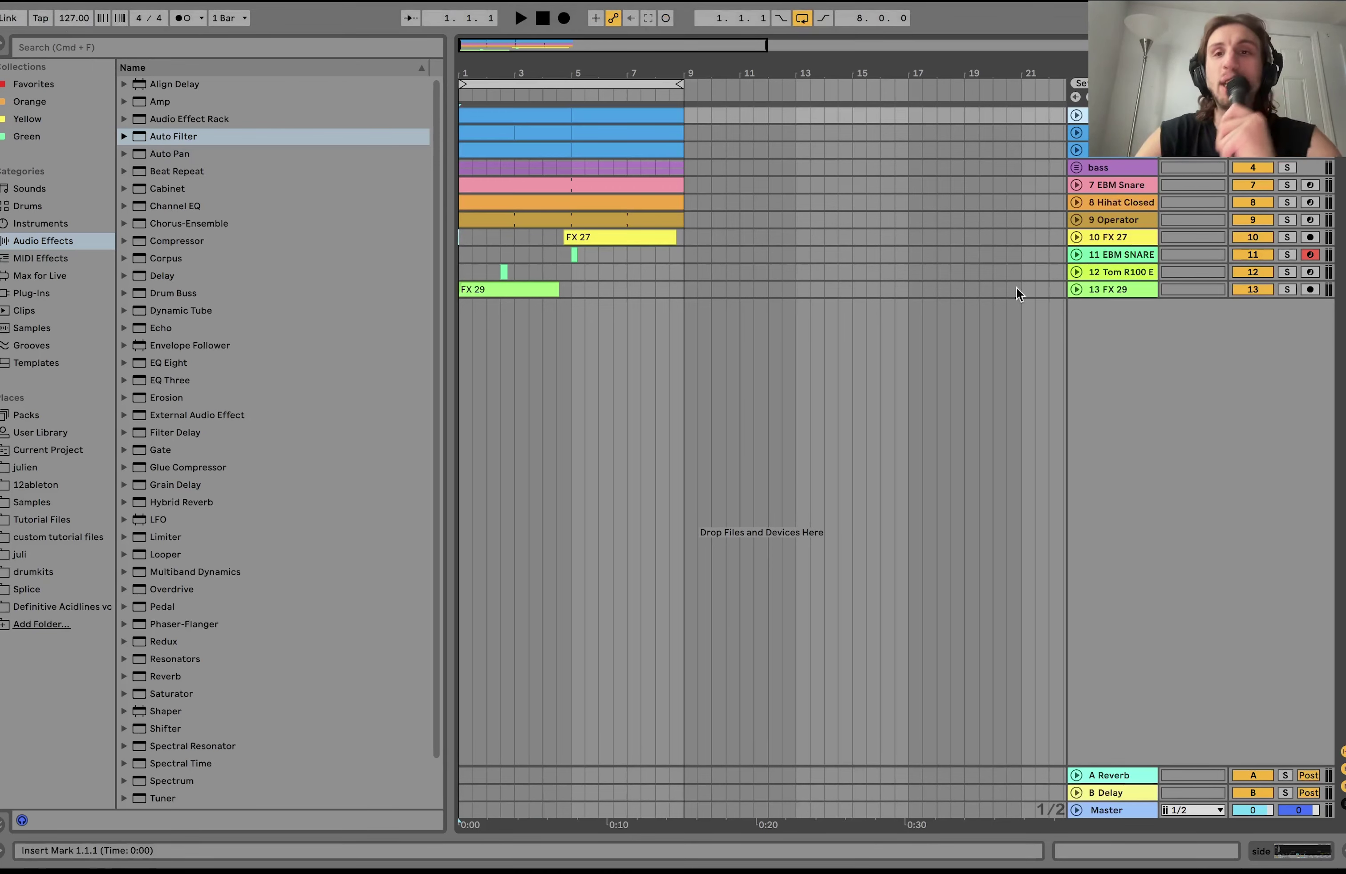
# - Unfold the blue drum group and its upper kick track during playback, then unsolo 3 minimal kick
pyautogui.press('space')
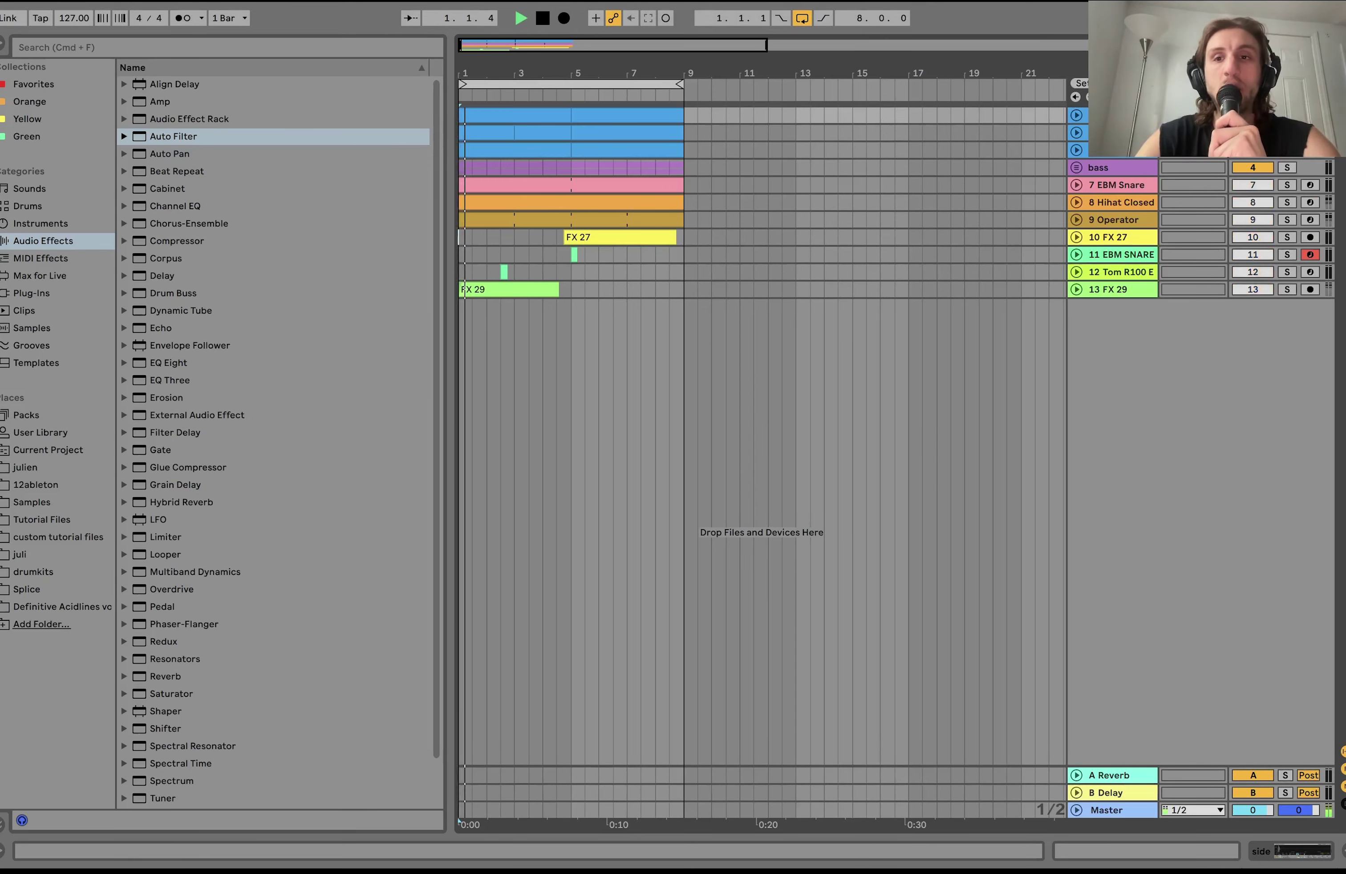
pyautogui.click(874, 132)
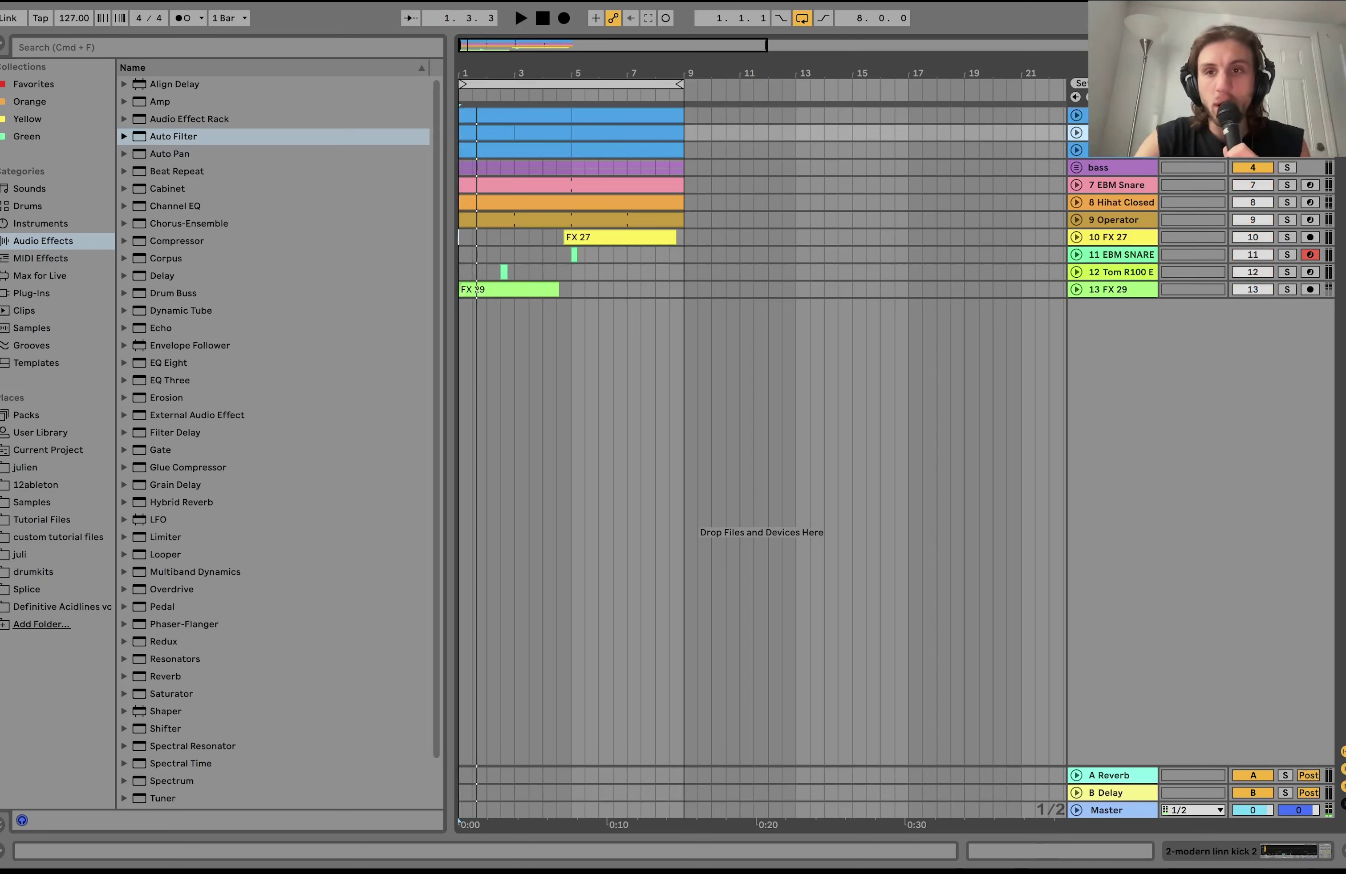
pyautogui.click(1076, 150)
pyautogui.click(1076, 132)
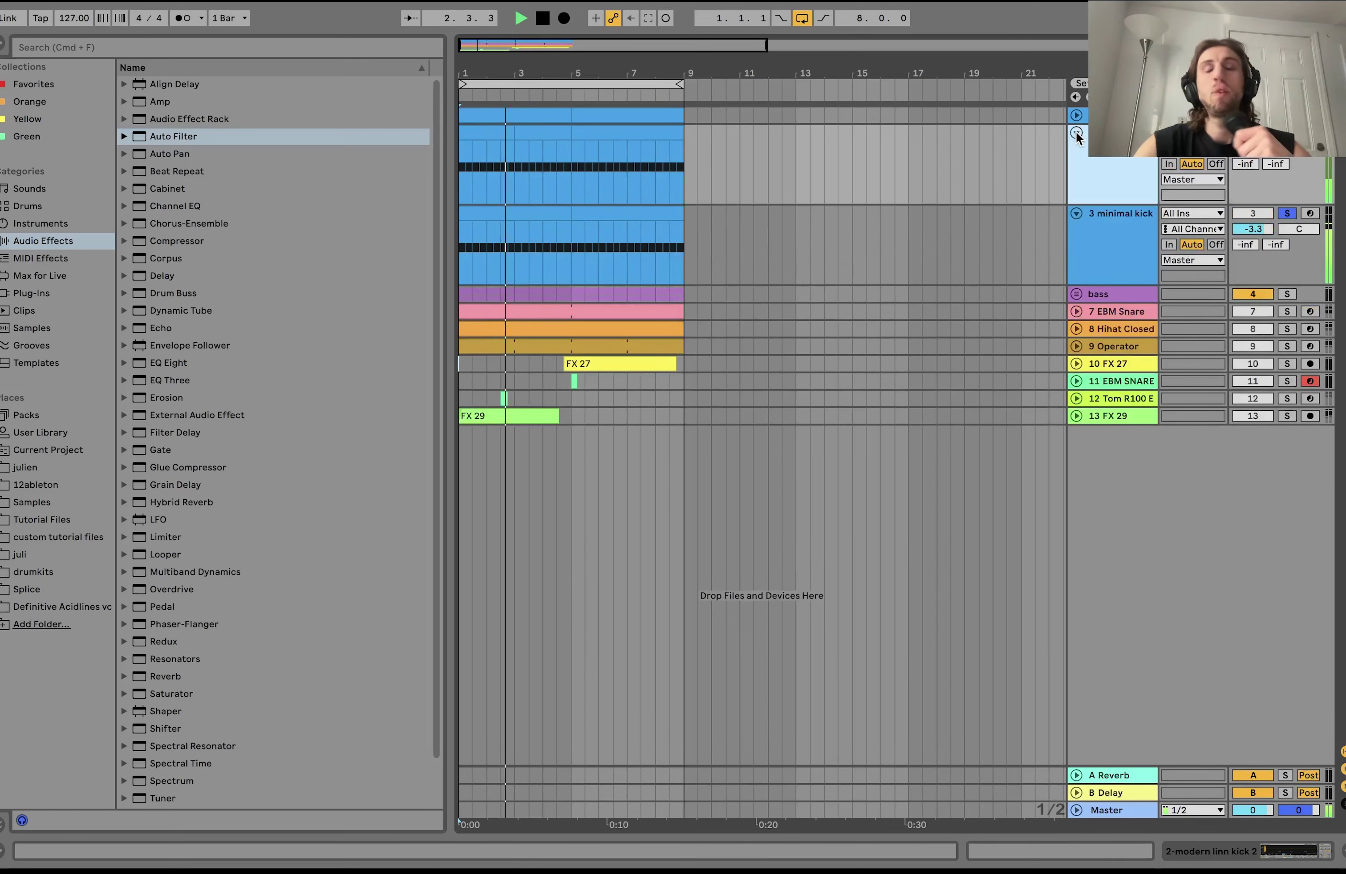
pyautogui.press('space')
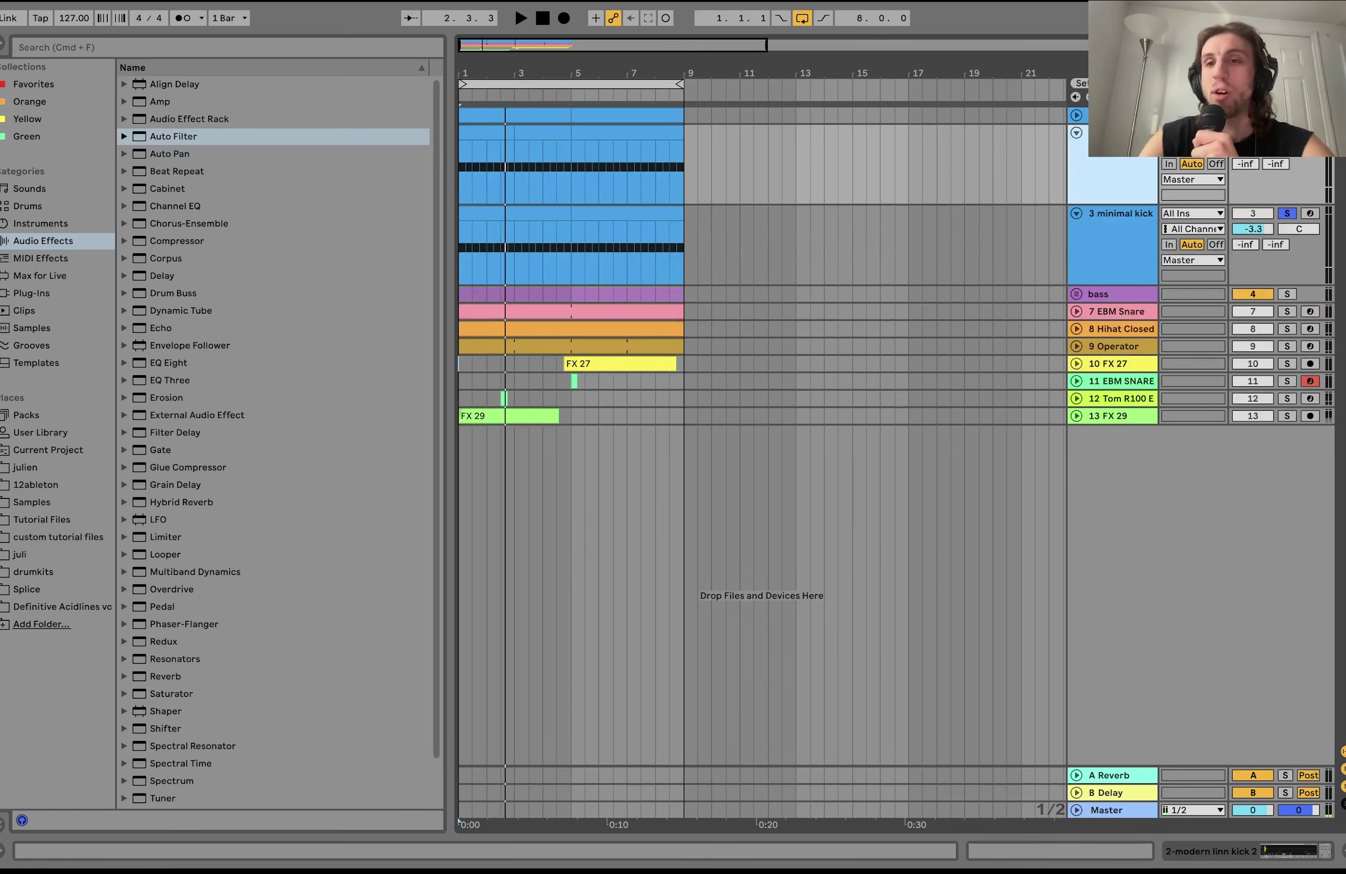
pyautogui.click(1287, 212)
# - Show the kick track's modern linn kick 2 sampler chain and reveal that sample in the Browser
pyautogui.doubleClick(1113, 170)
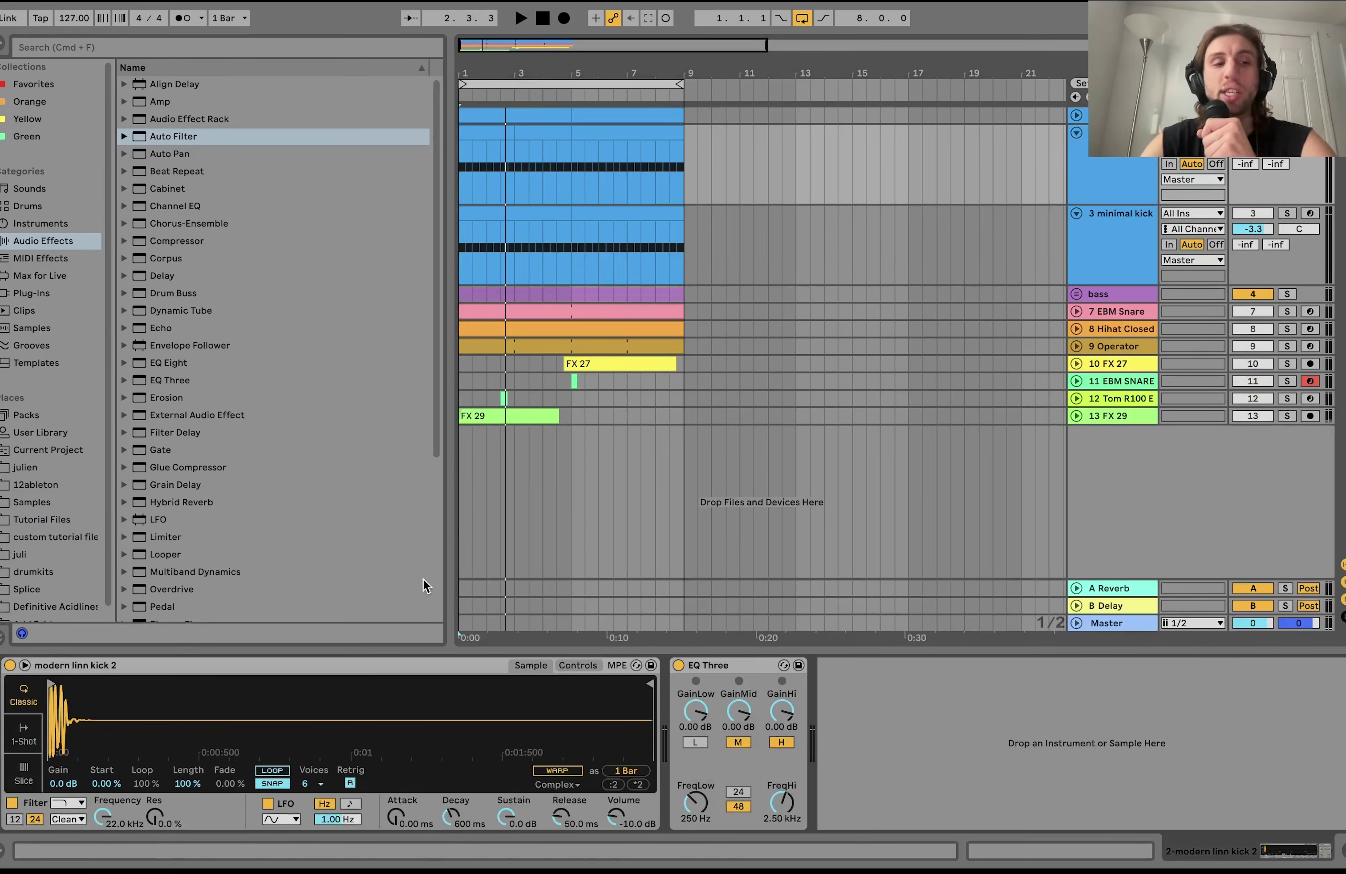
pyautogui.rightClick(318, 724)
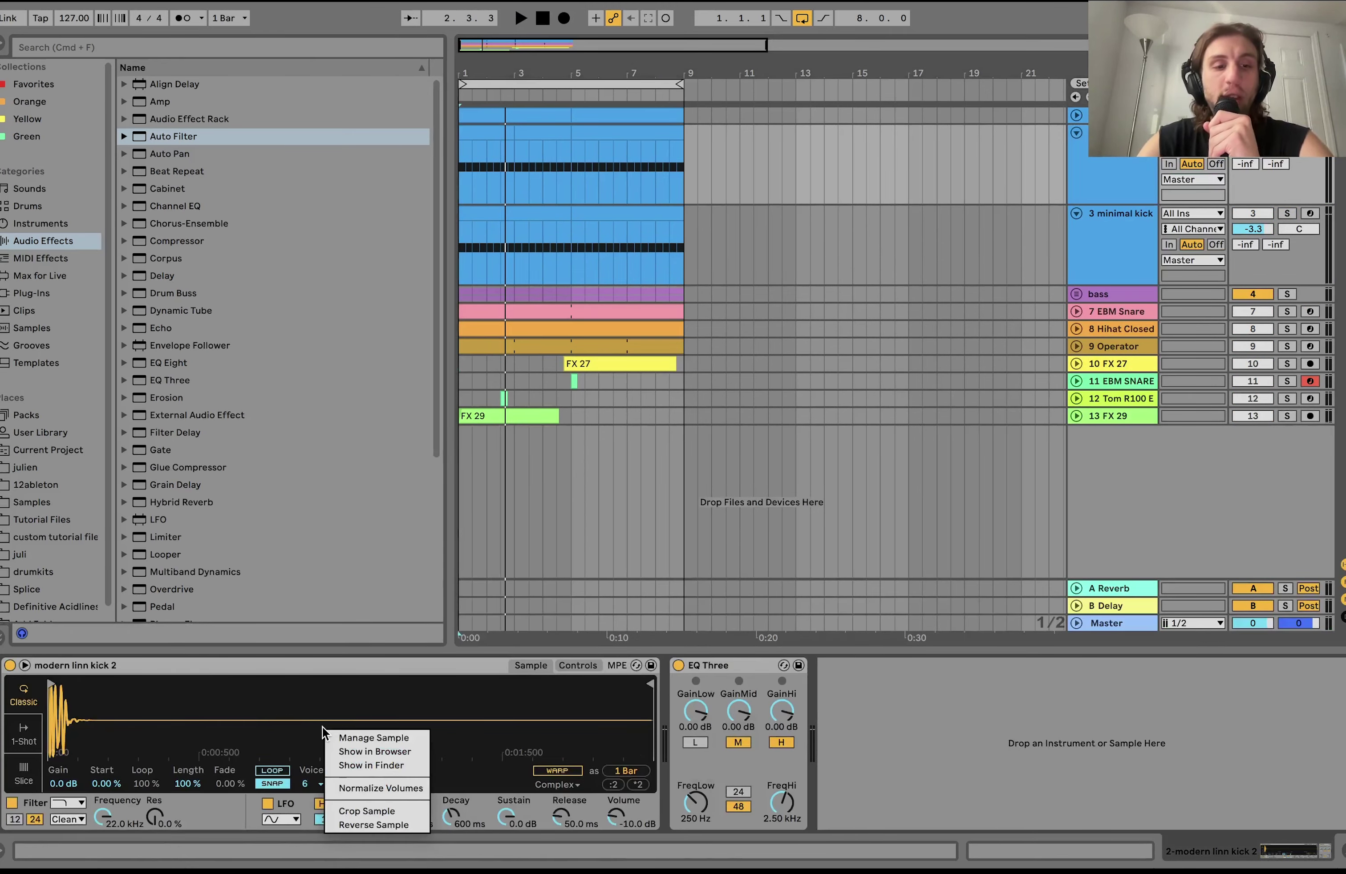
pyautogui.click(358, 752)
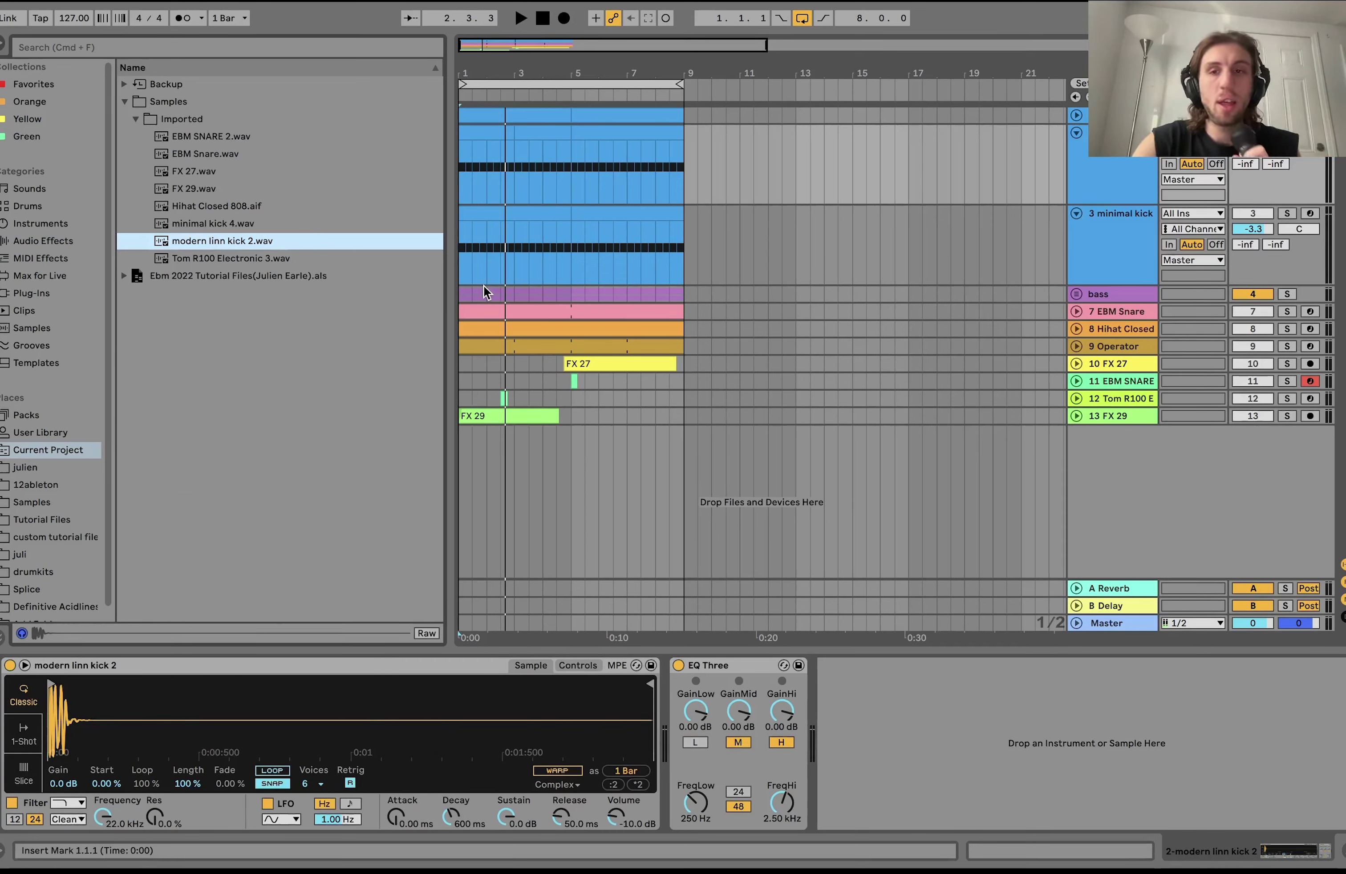
# - Solo 3 minimal kick, listen to its minimal kick 4 sampler, then unsolo it
pyautogui.press('space')
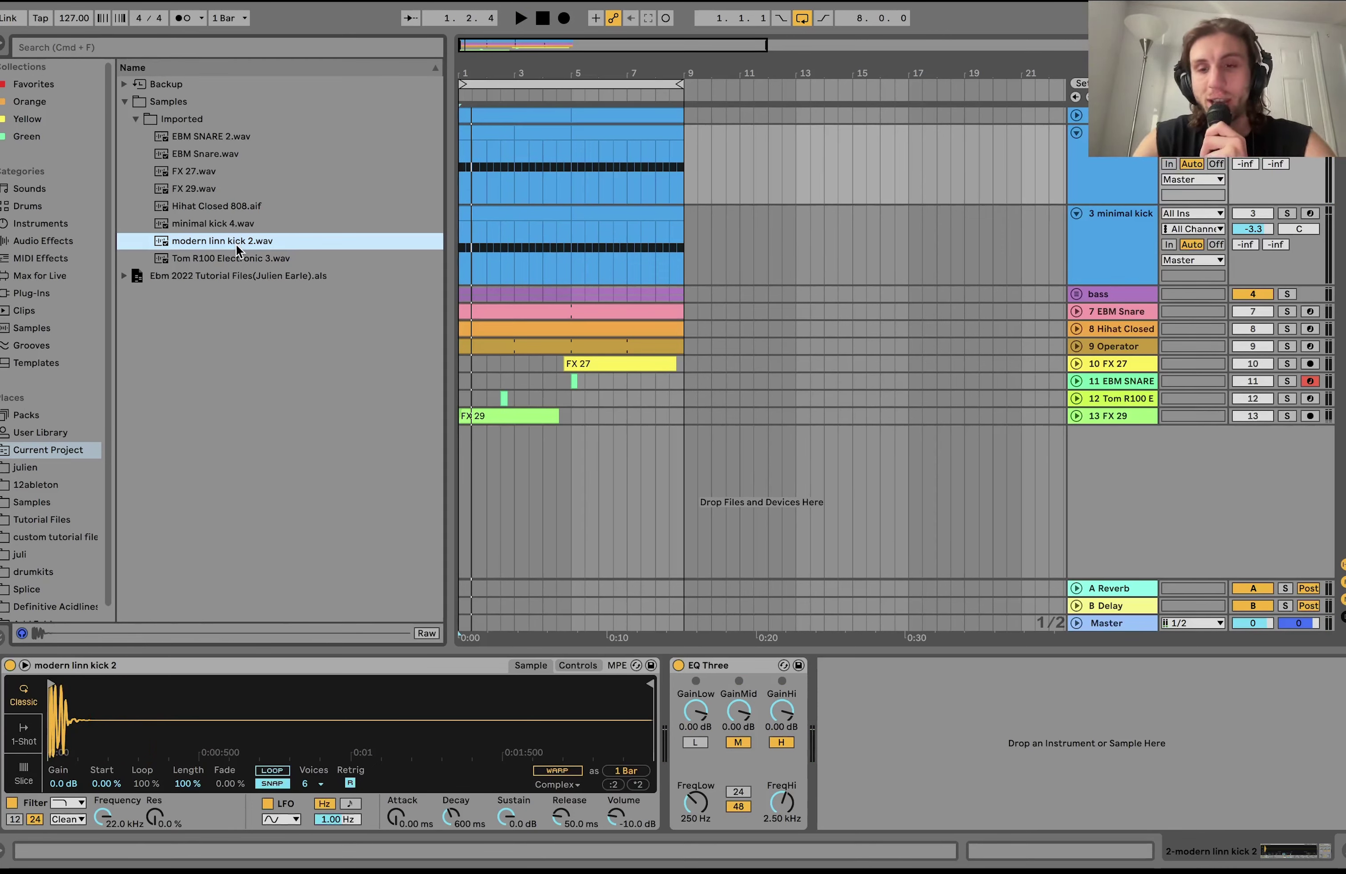
pyautogui.click(1286, 215)
pyautogui.press('space')
pyautogui.click(1105, 259)
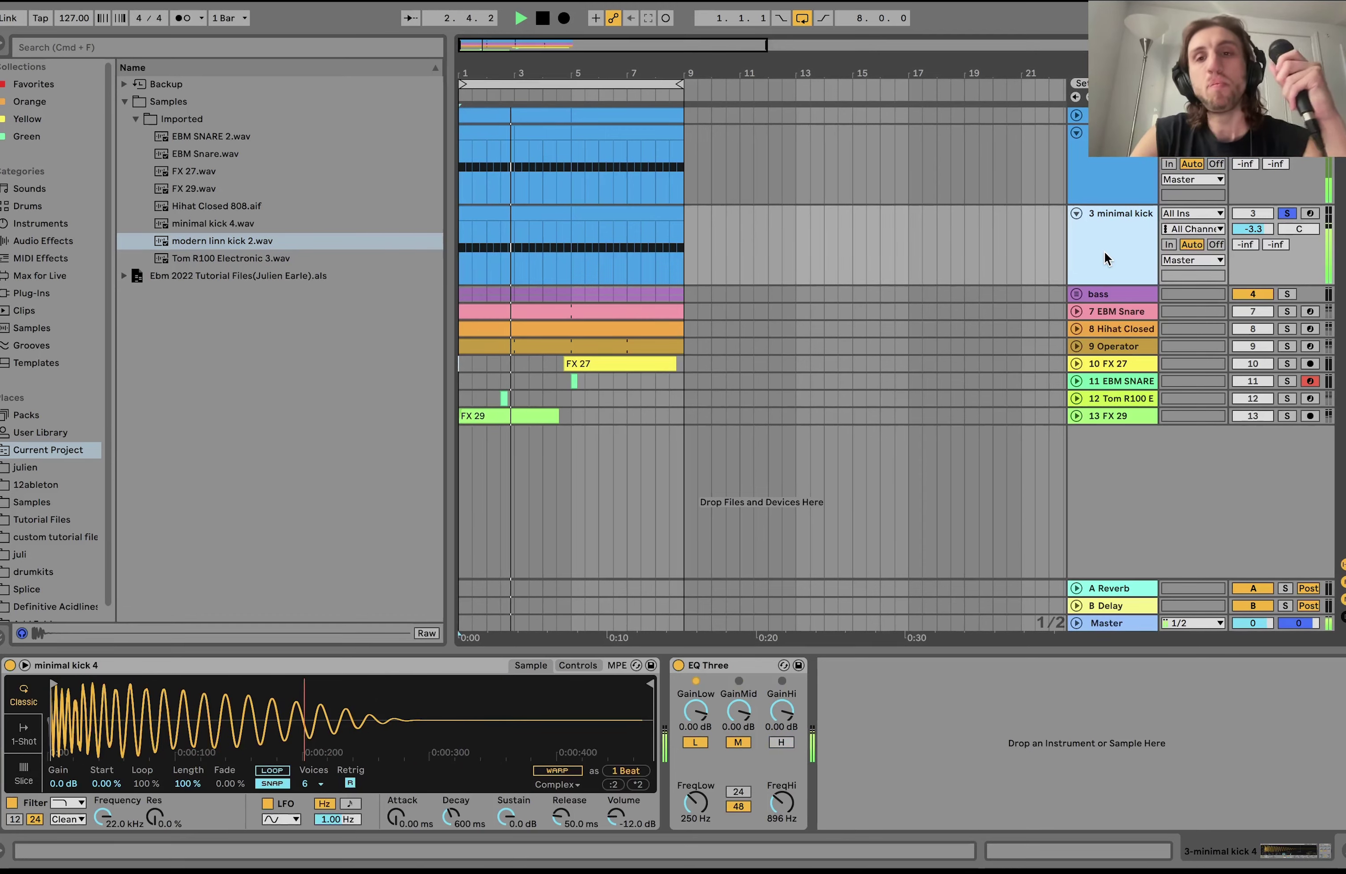
pyautogui.press('space')
pyautogui.click(1287, 214)
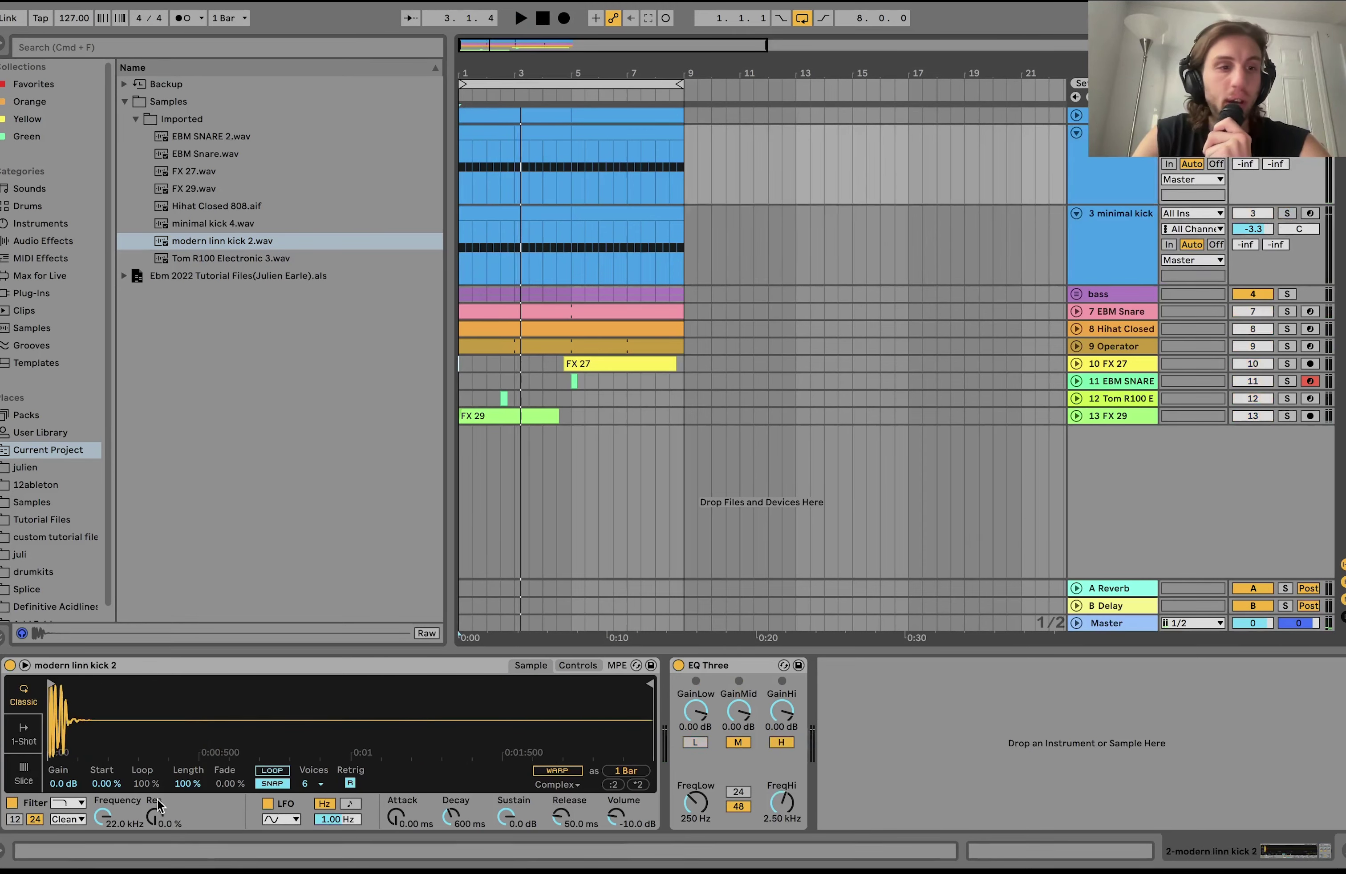
# - Solo and select the minimal kick, then compare it with EQ Three switched off and back on
pyautogui.press('space')
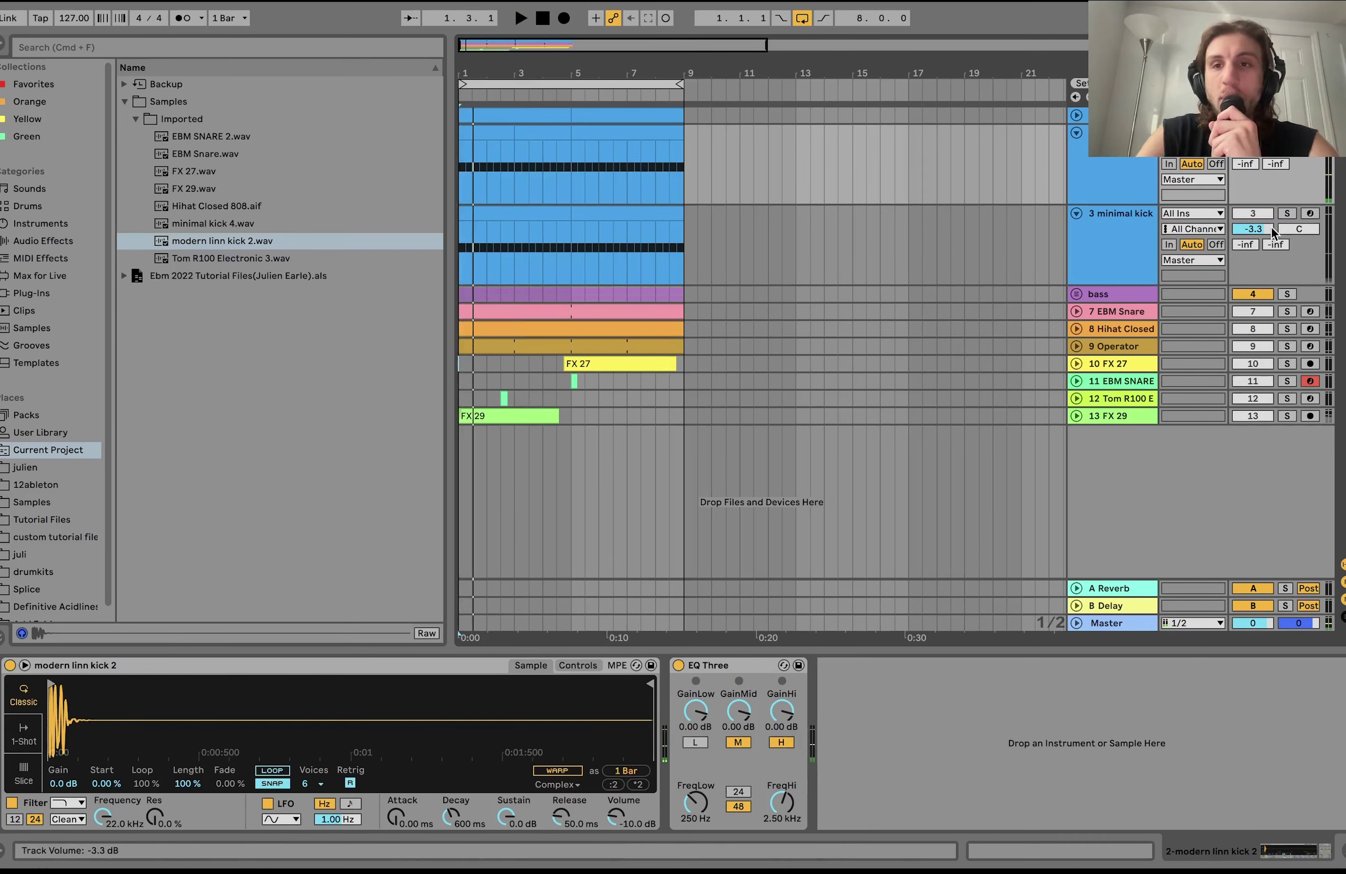
pyautogui.click(1113, 221)
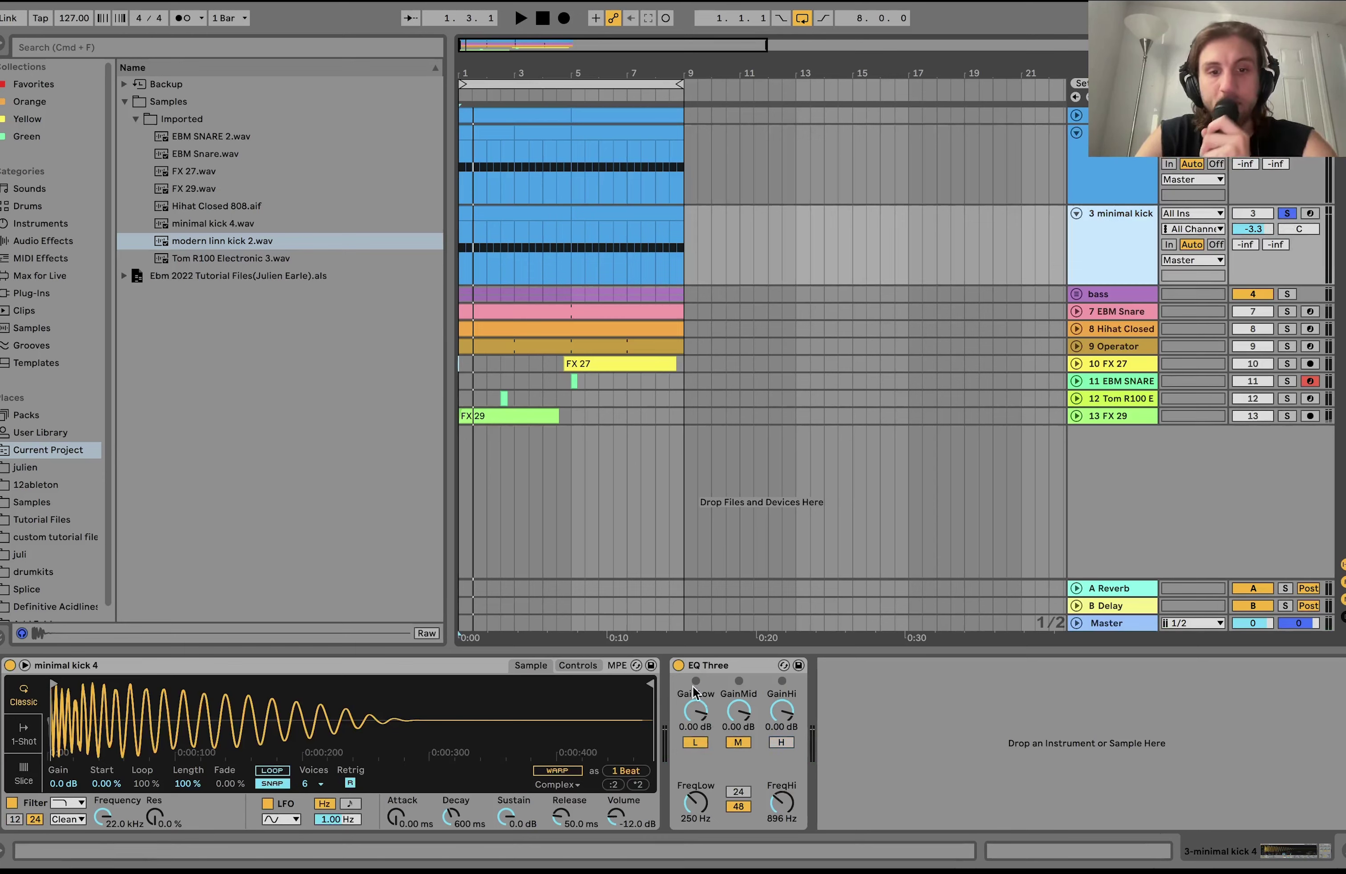
pyautogui.click(678, 666)
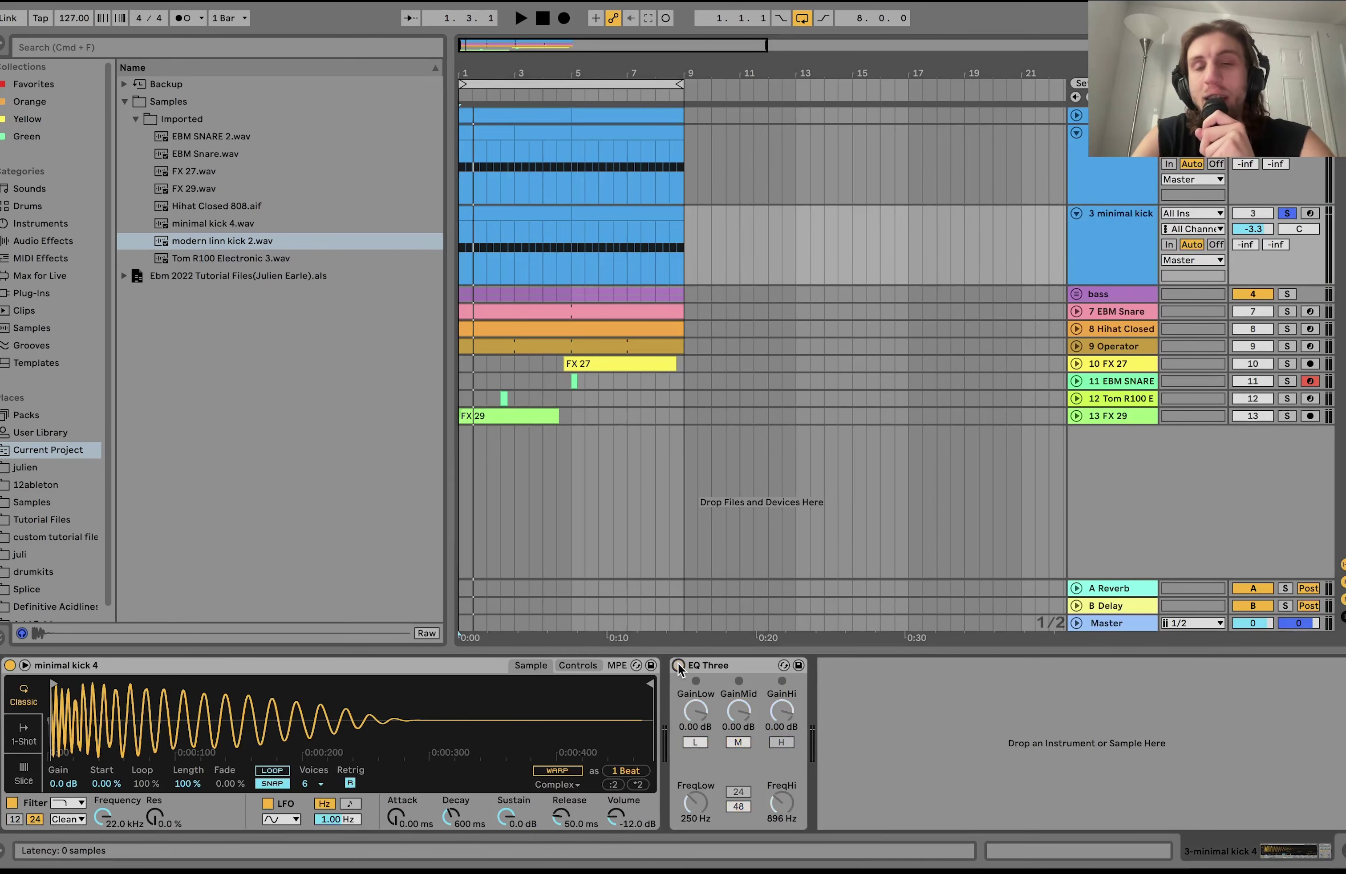
pyautogui.press('space')
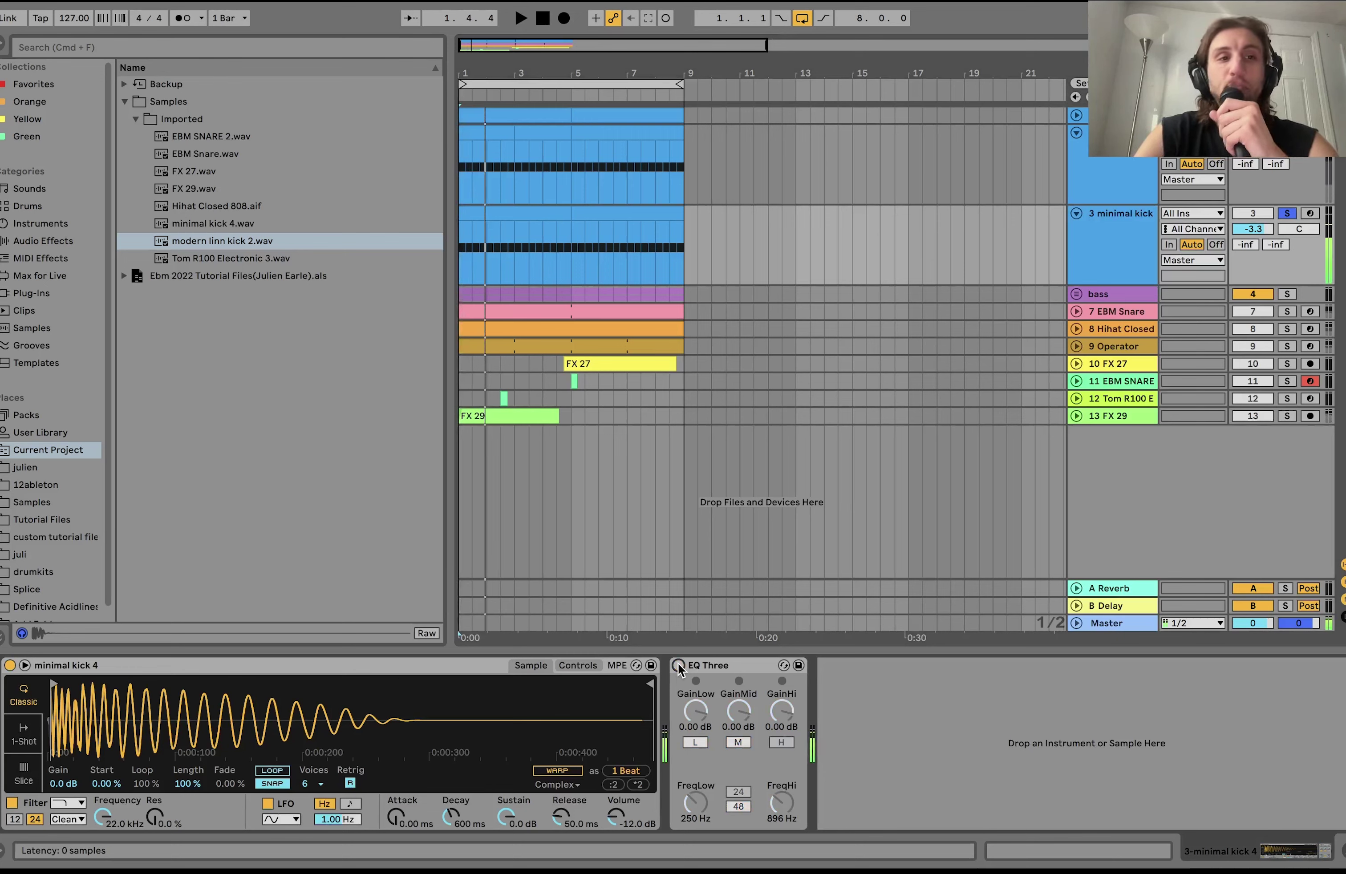
pyautogui.click(678, 665)
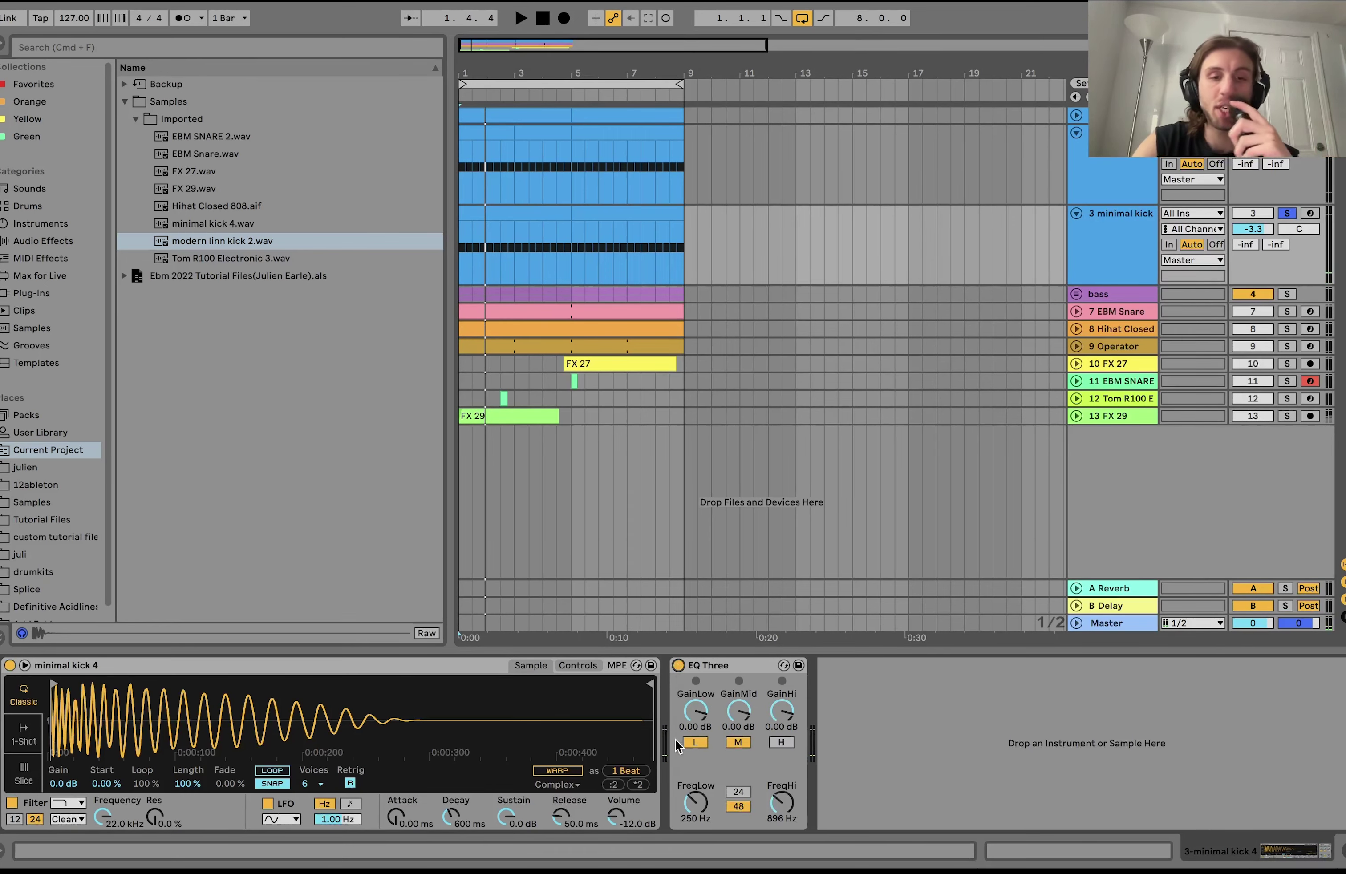
pyautogui.press('space')
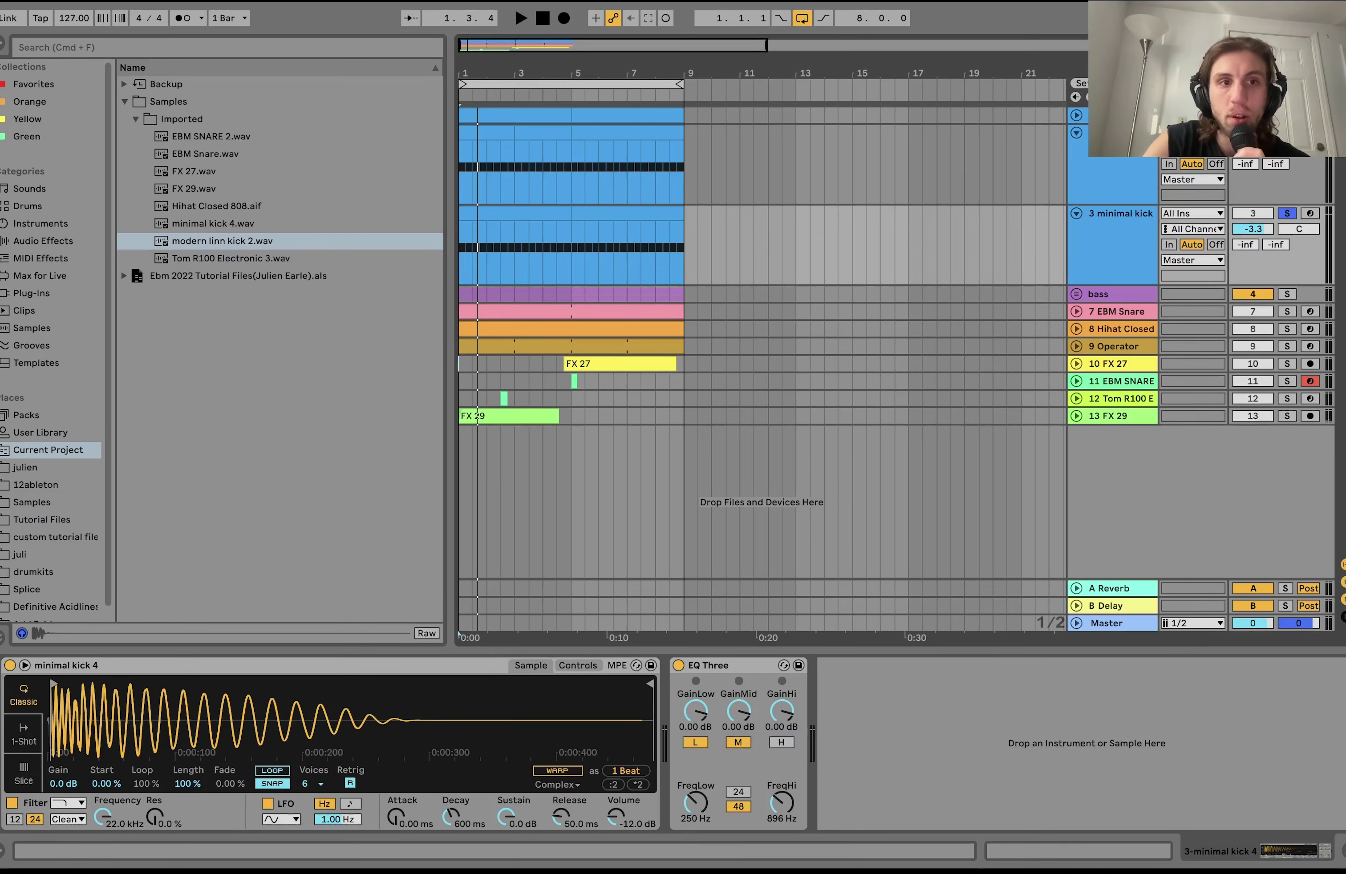
# - Zoom into the start of the modern linn kick 2 and minimal kick 4 waveforms
pyautogui.click(1074, 183)
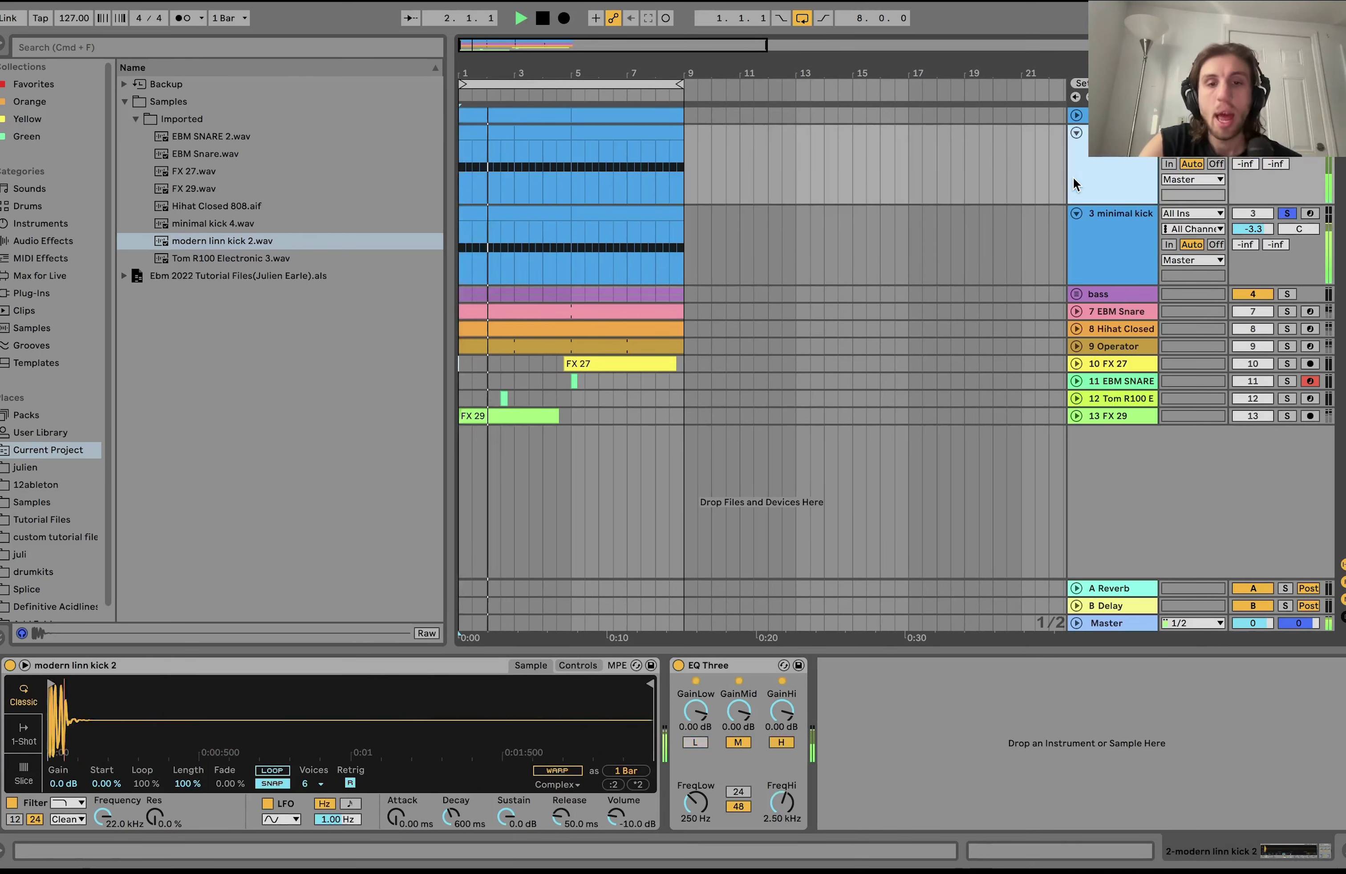
pyautogui.press('space')
pyautogui.scroll(3, 52, 720)
pyautogui.scroll(5, 47, 726)
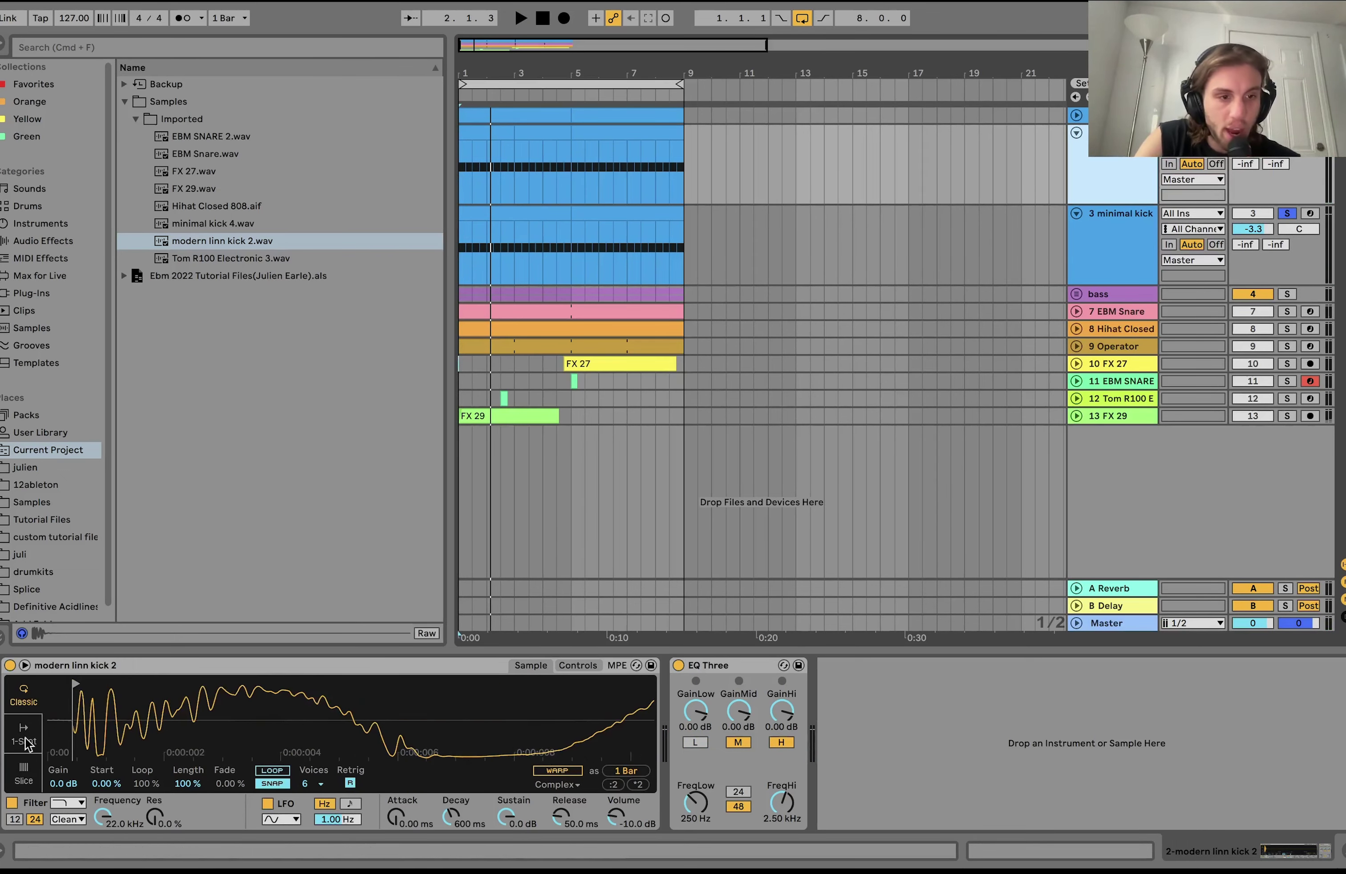
pyautogui.click(1120, 255)
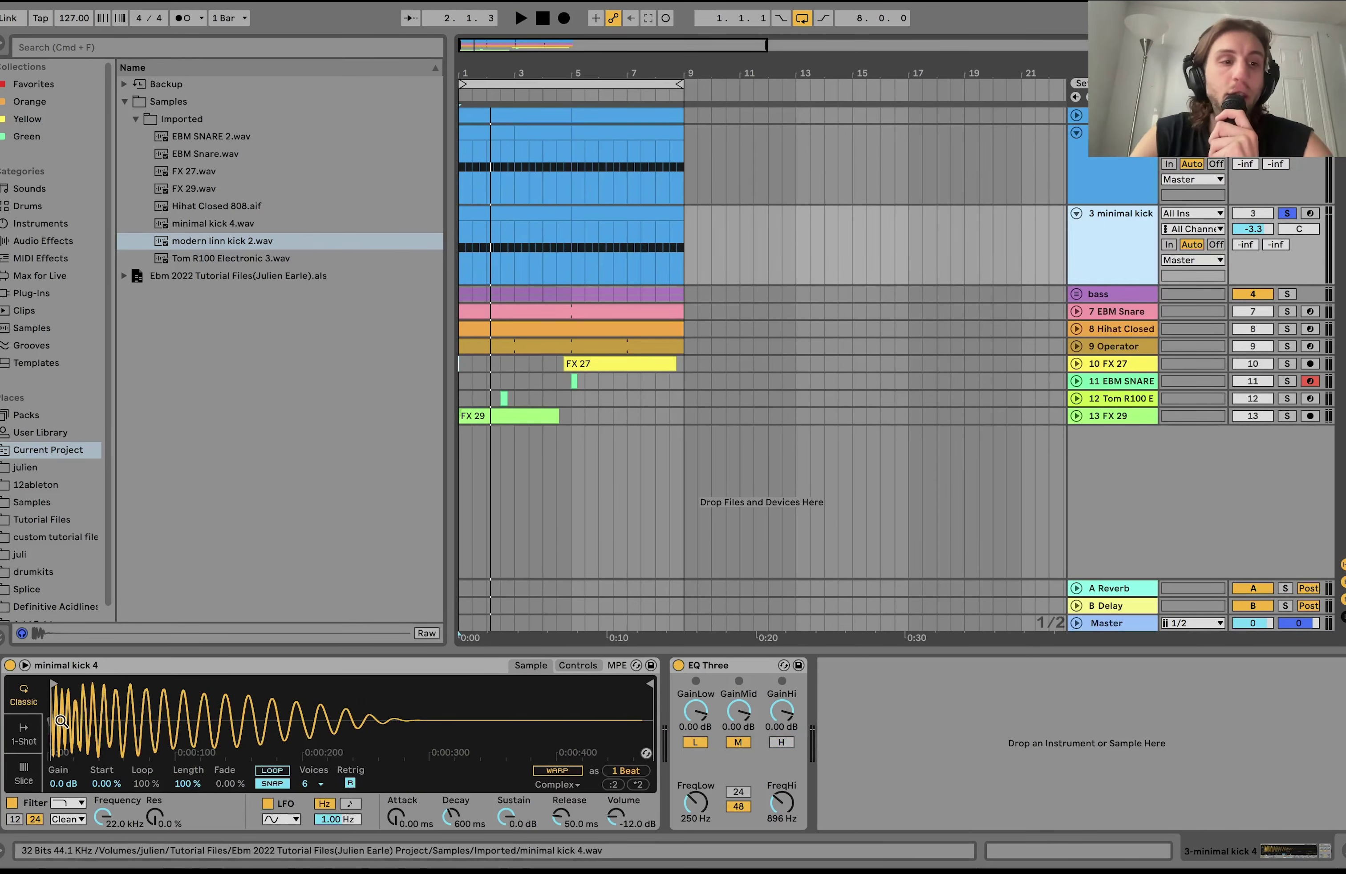
pyautogui.scroll(5, 61, 719)
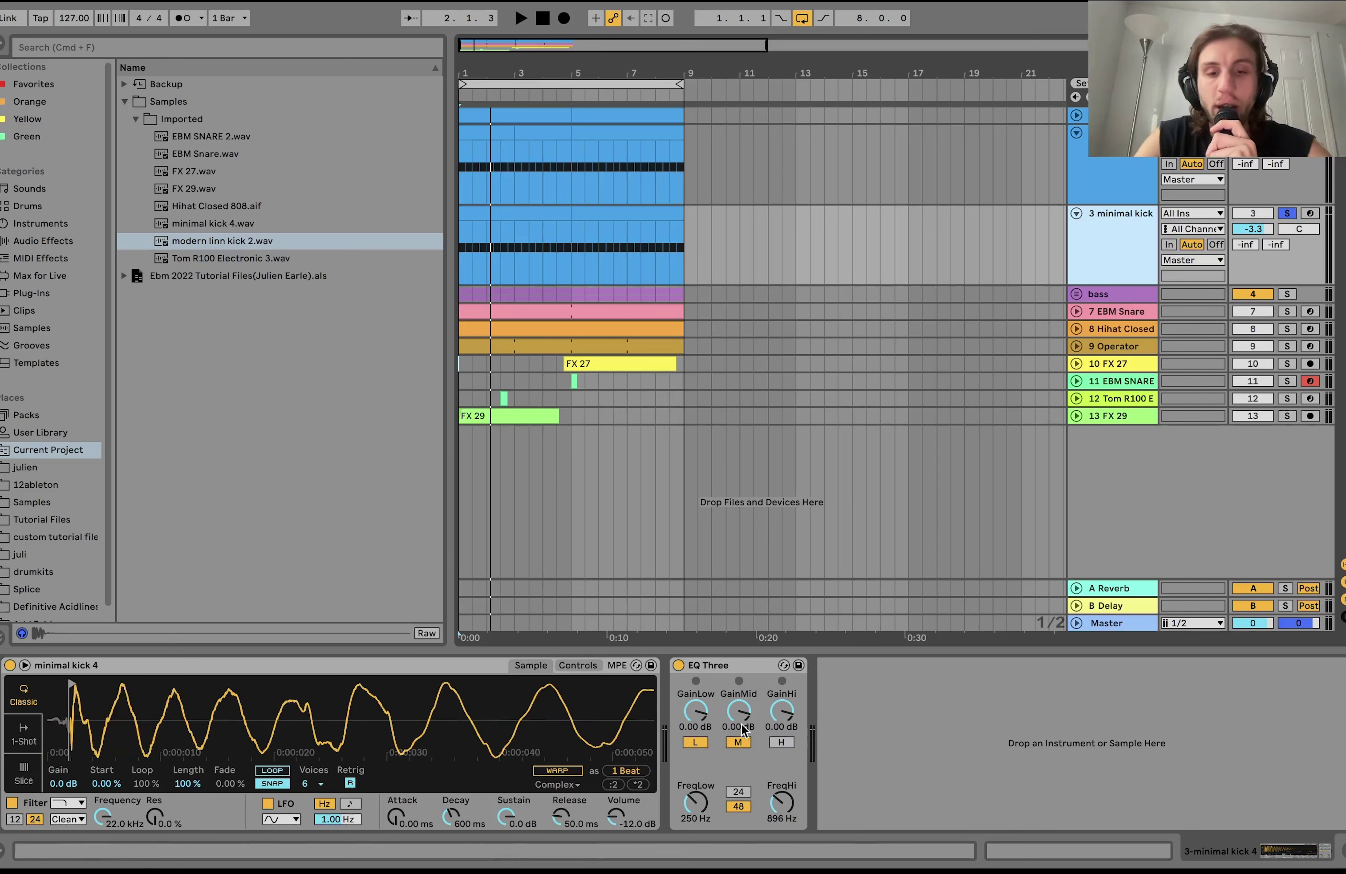
# - Play back while switching between both kick tracks, ending on the modern linn kick 2 sampler
pyautogui.click(1131, 161)
pyautogui.press('space')
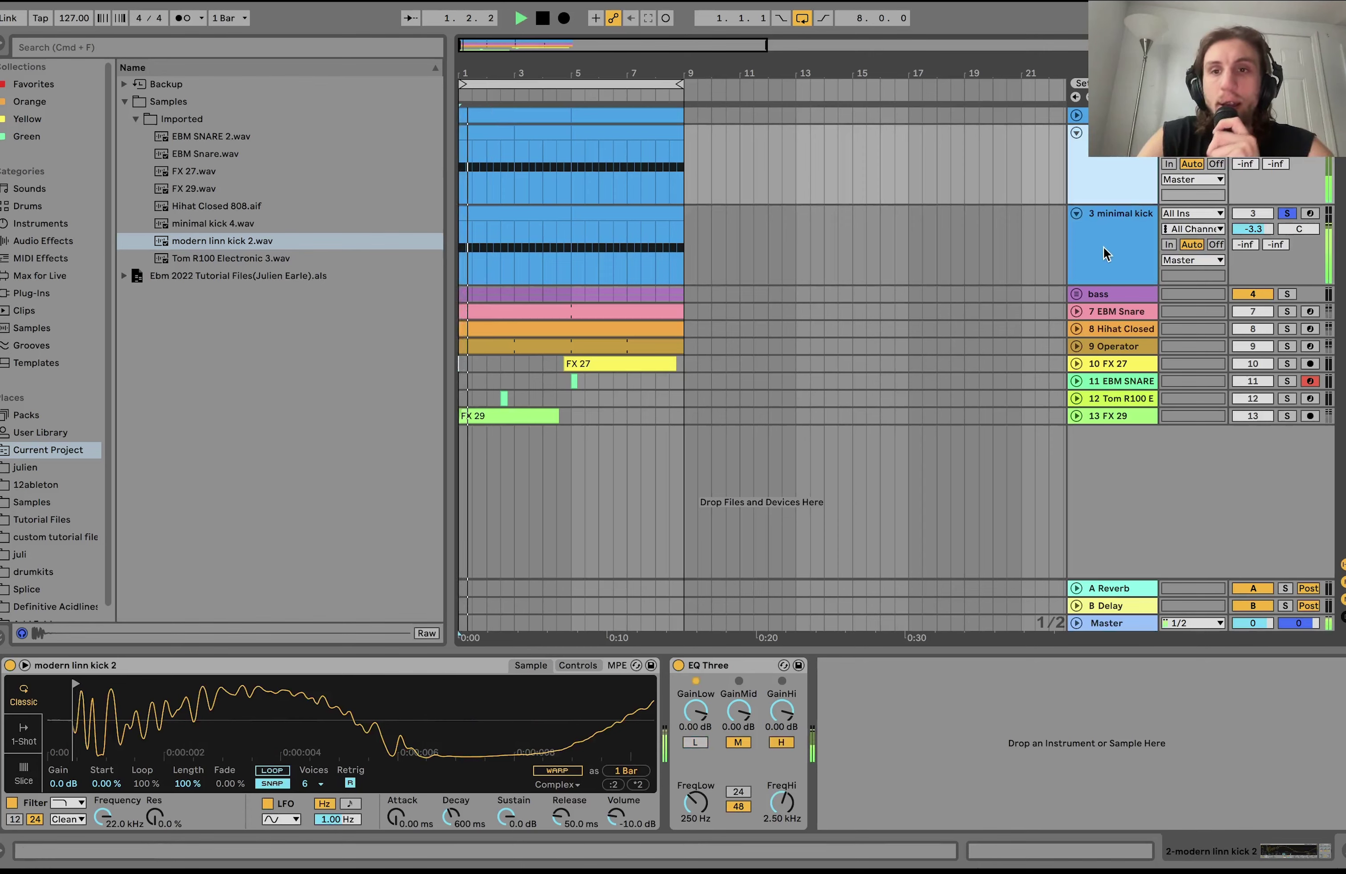
pyautogui.click(1109, 248)
pyautogui.press('space')
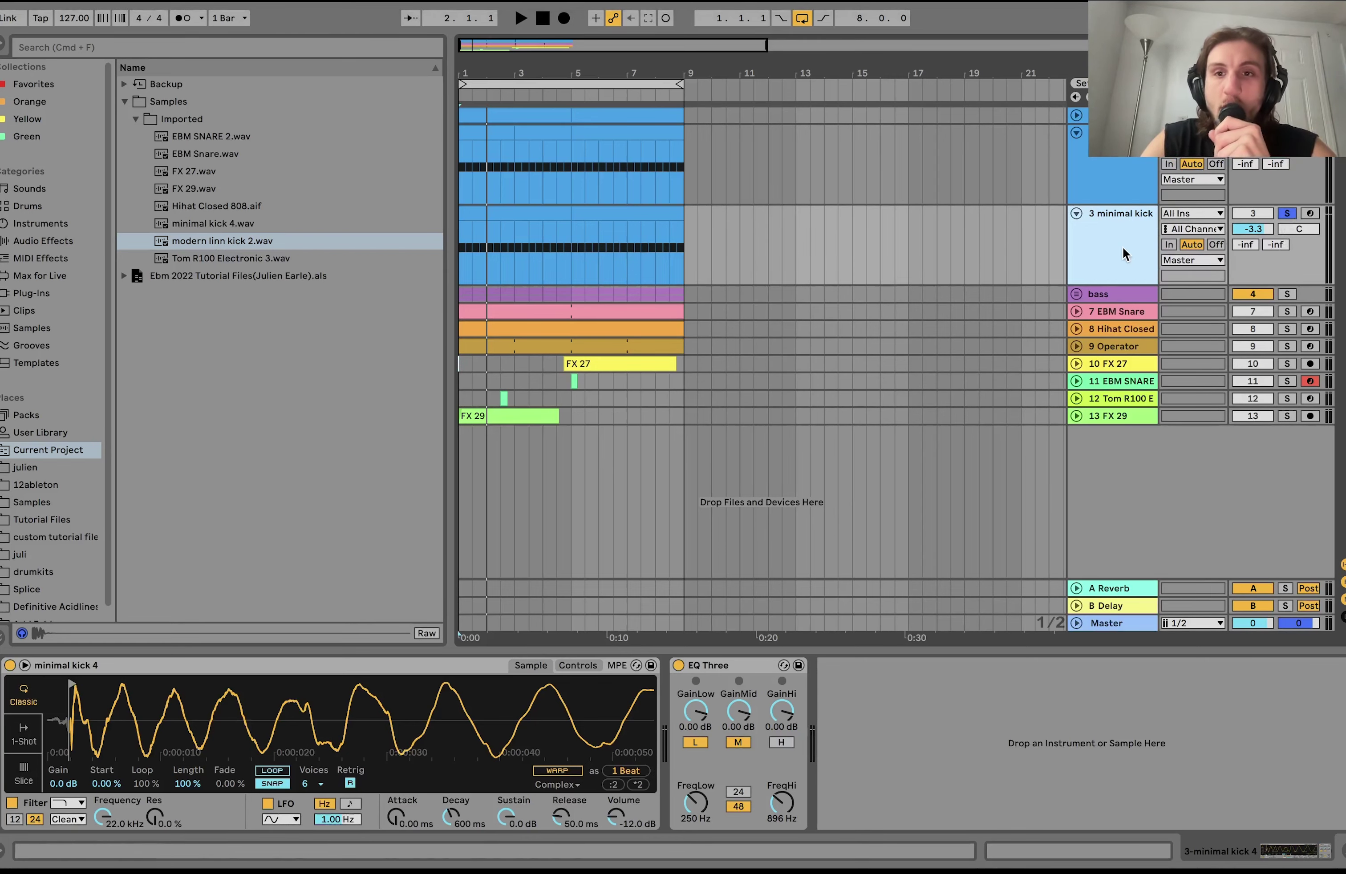
pyautogui.click(1140, 188)
pyautogui.press('space')
pyautogui.press('space')
# - Solo and unfold the bass group, time-select bars 1–3 of the 5 Instrument clip, and fold the piano roll
pyautogui.click(1286, 291)
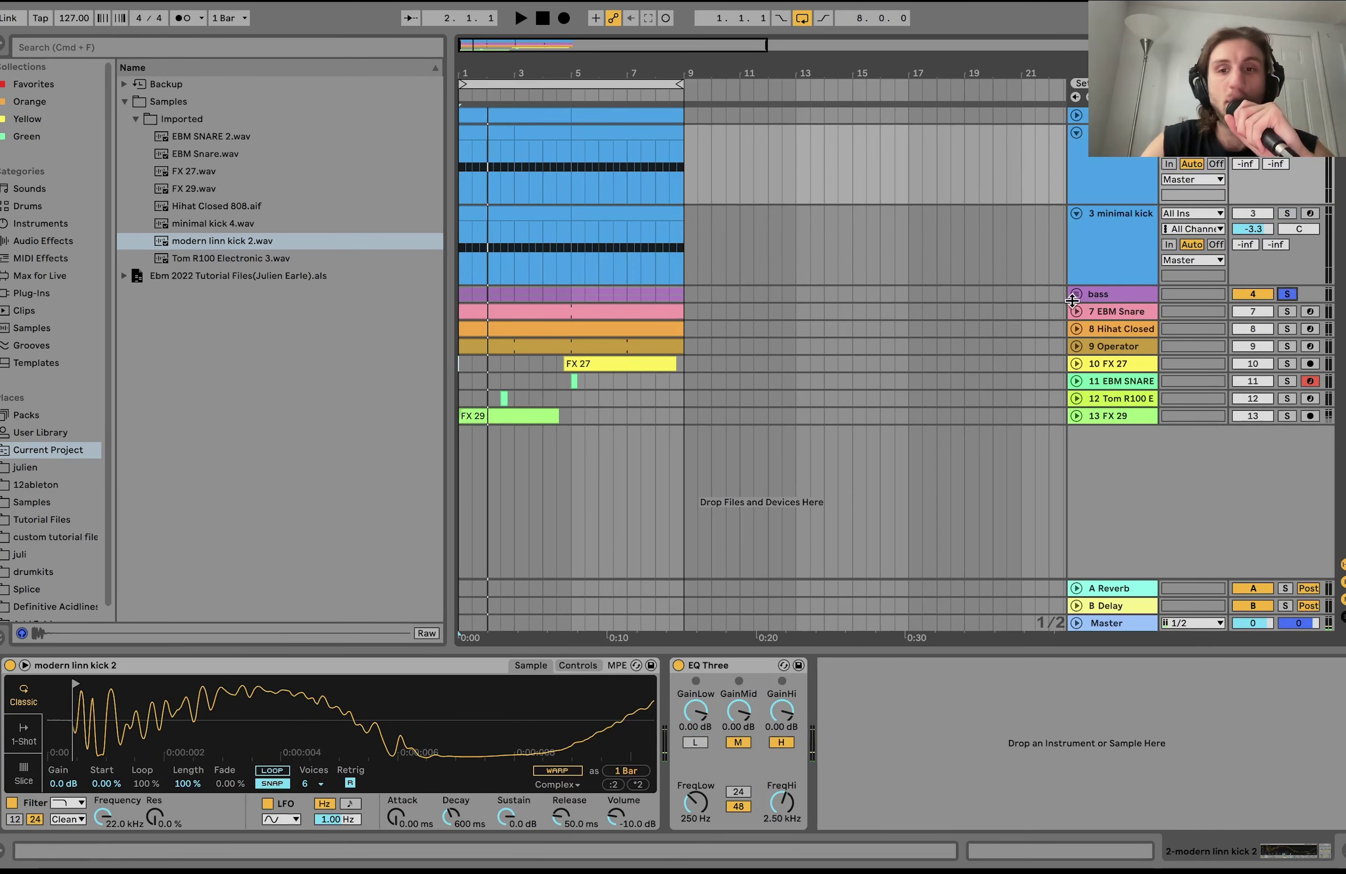
pyautogui.click(1076, 294)
pyautogui.press('space')
pyautogui.scroll(-3, 1120, 389)
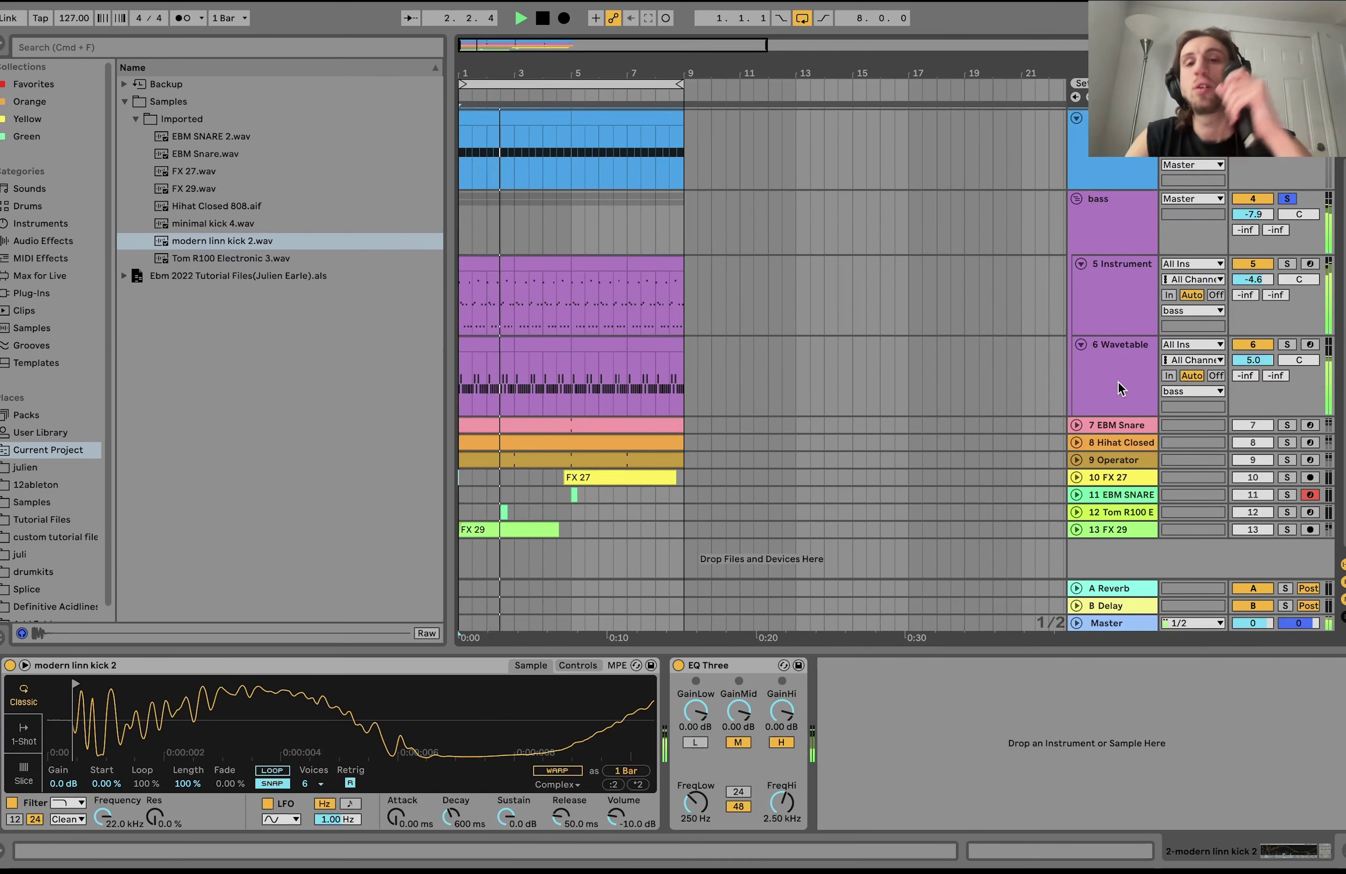
pyautogui.moveTo(514, 307); pyautogui.dragTo(476, 267)
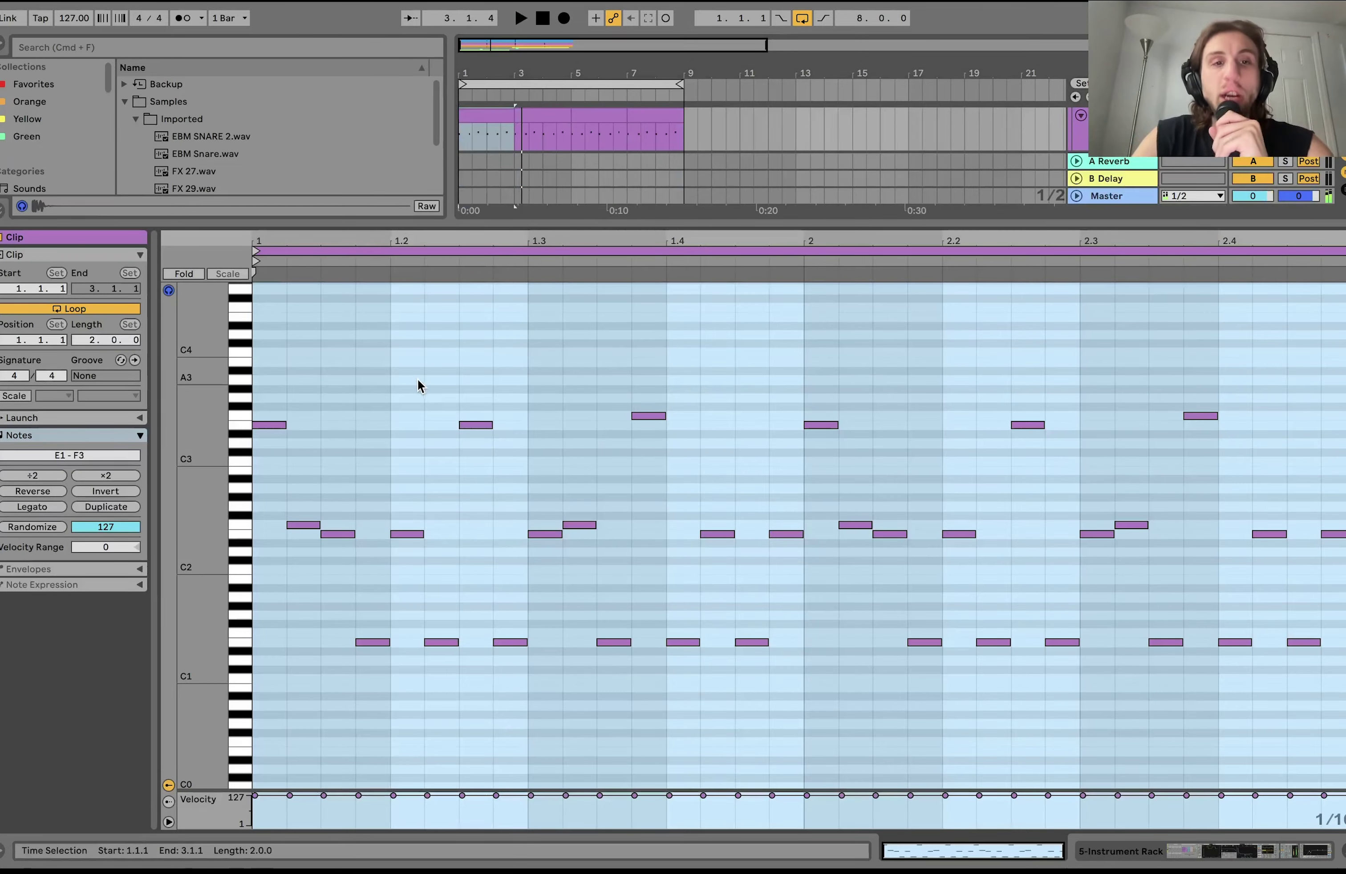
pyautogui.click(189, 275)
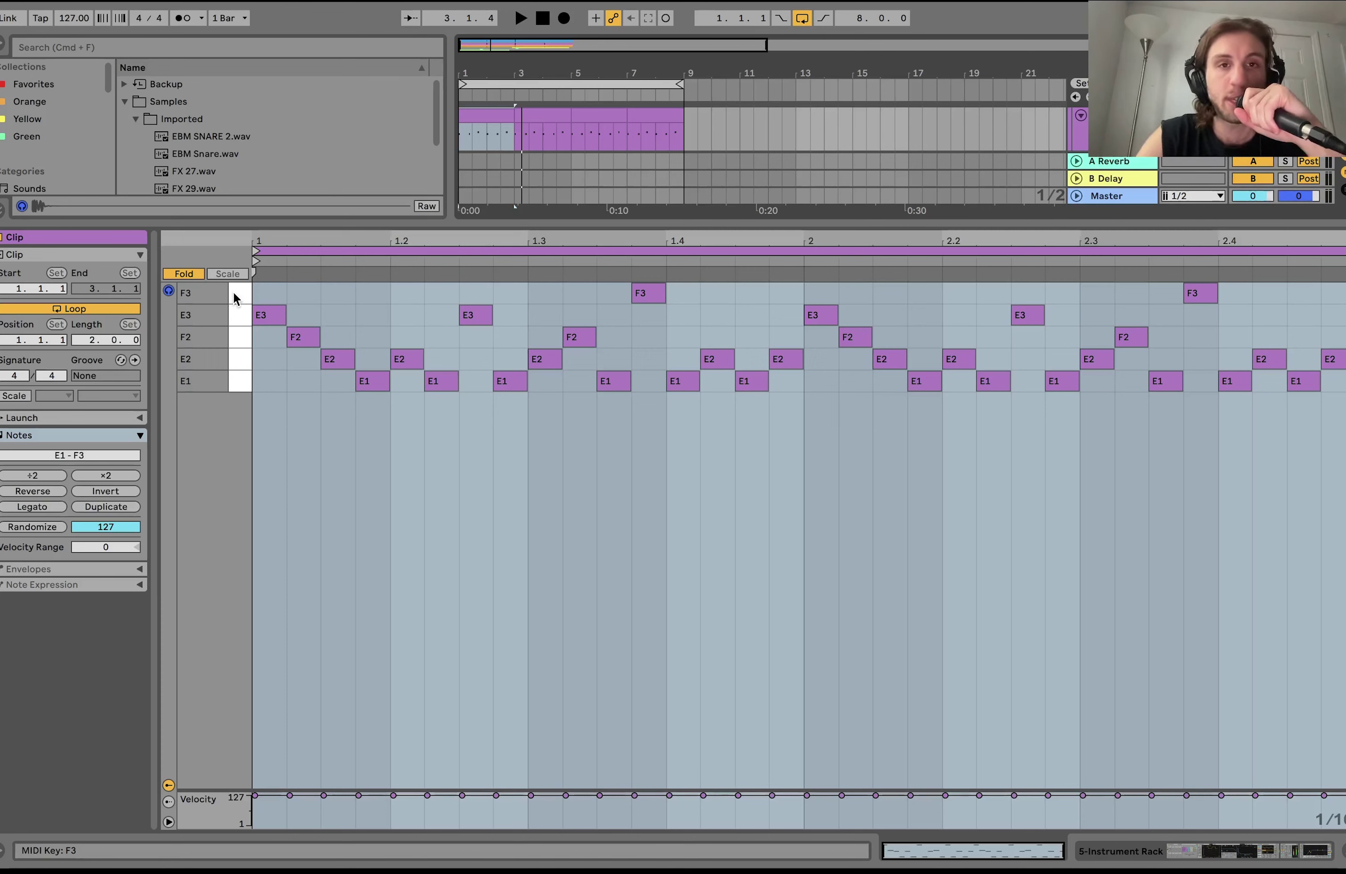
# - Play the E1–F3 bass clip, then show the 5 Instrument track's Instrument Rack
pyautogui.press('space')
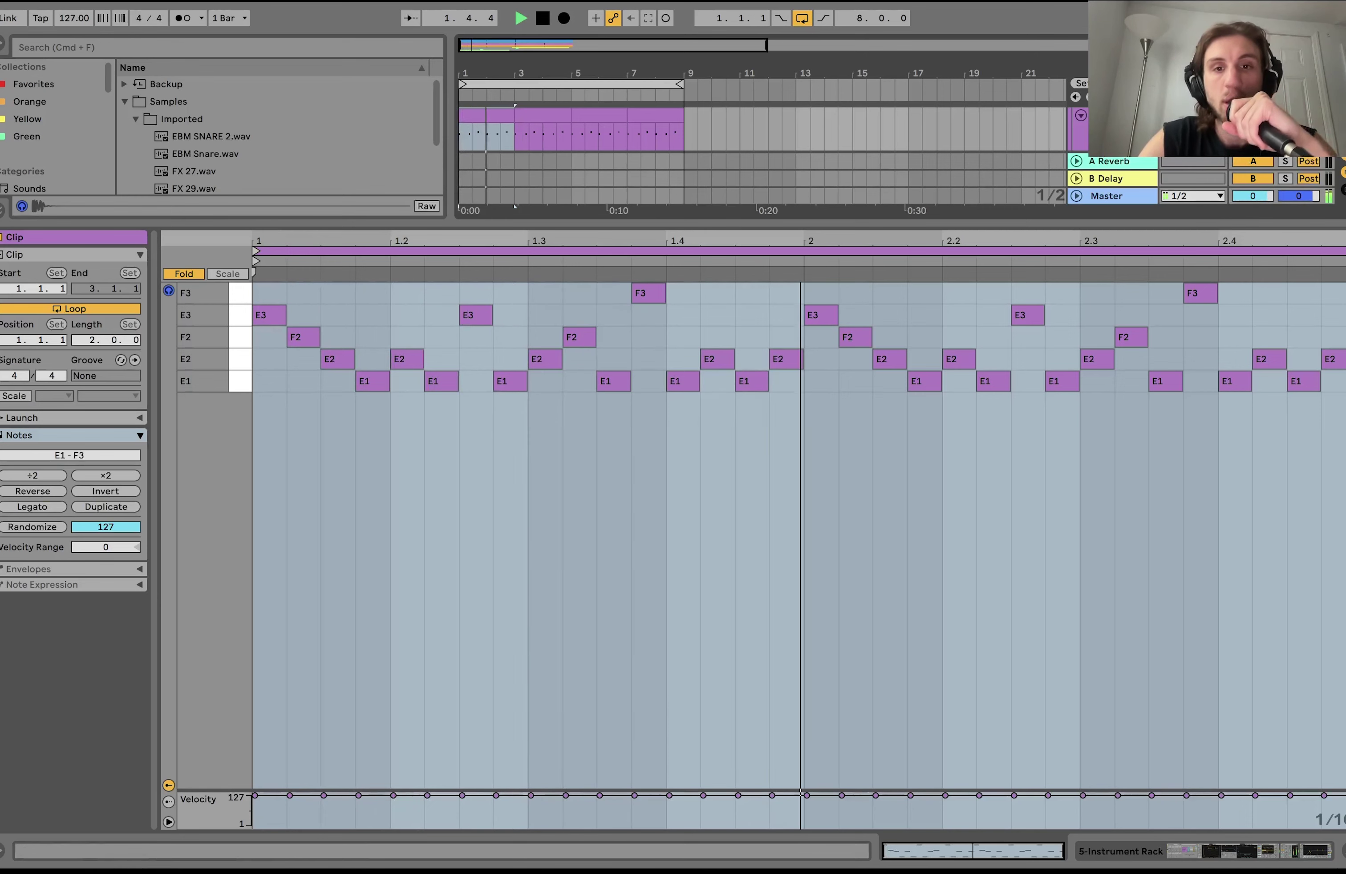
pyautogui.press('space')
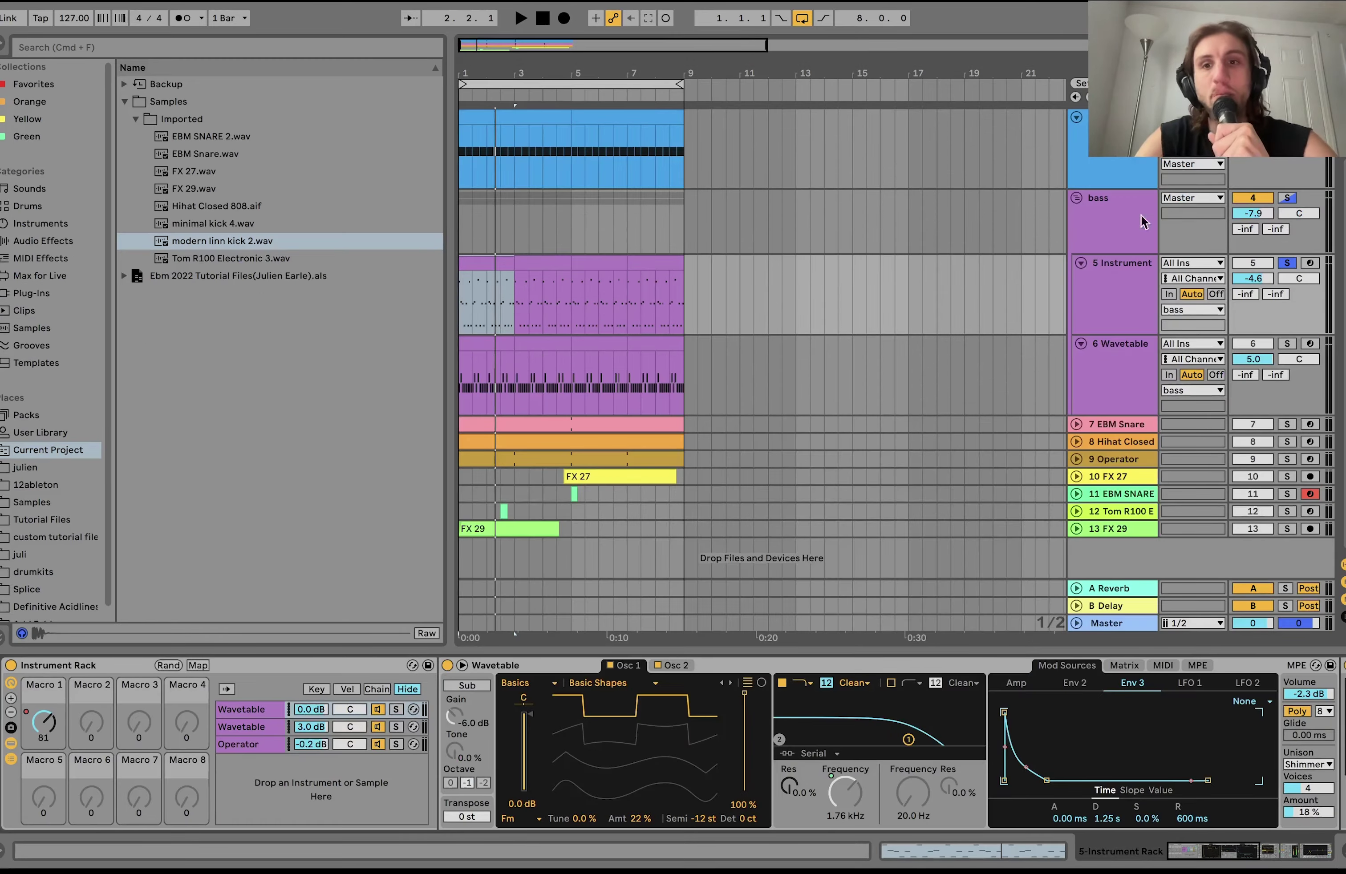
pyautogui.click(1091, 328)
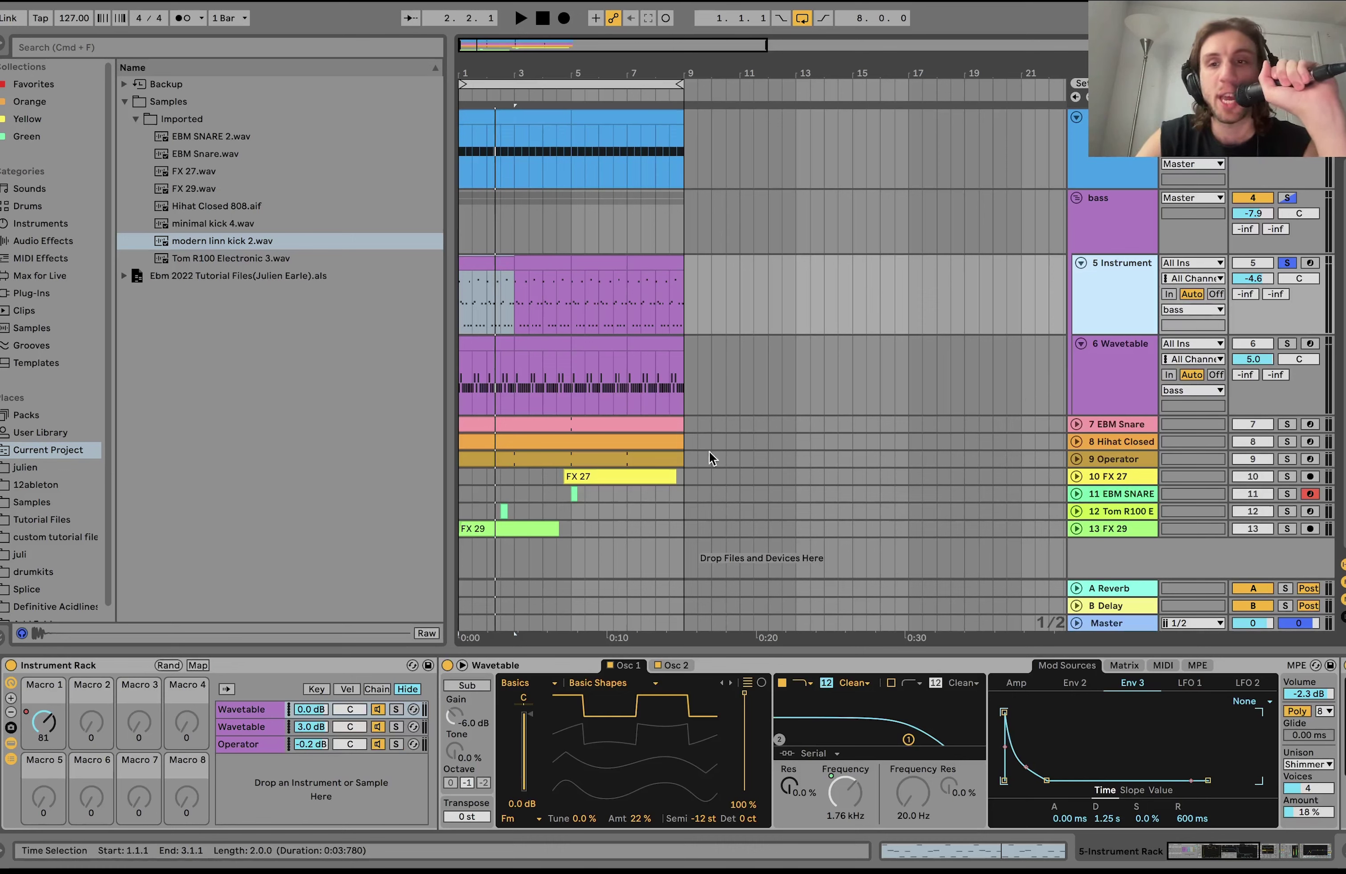
# - Audition the first Wavetable, second Wavetable and Operator layers in turn, then clear the layer solo
pyautogui.press('space')
pyautogui.click(1286, 343)
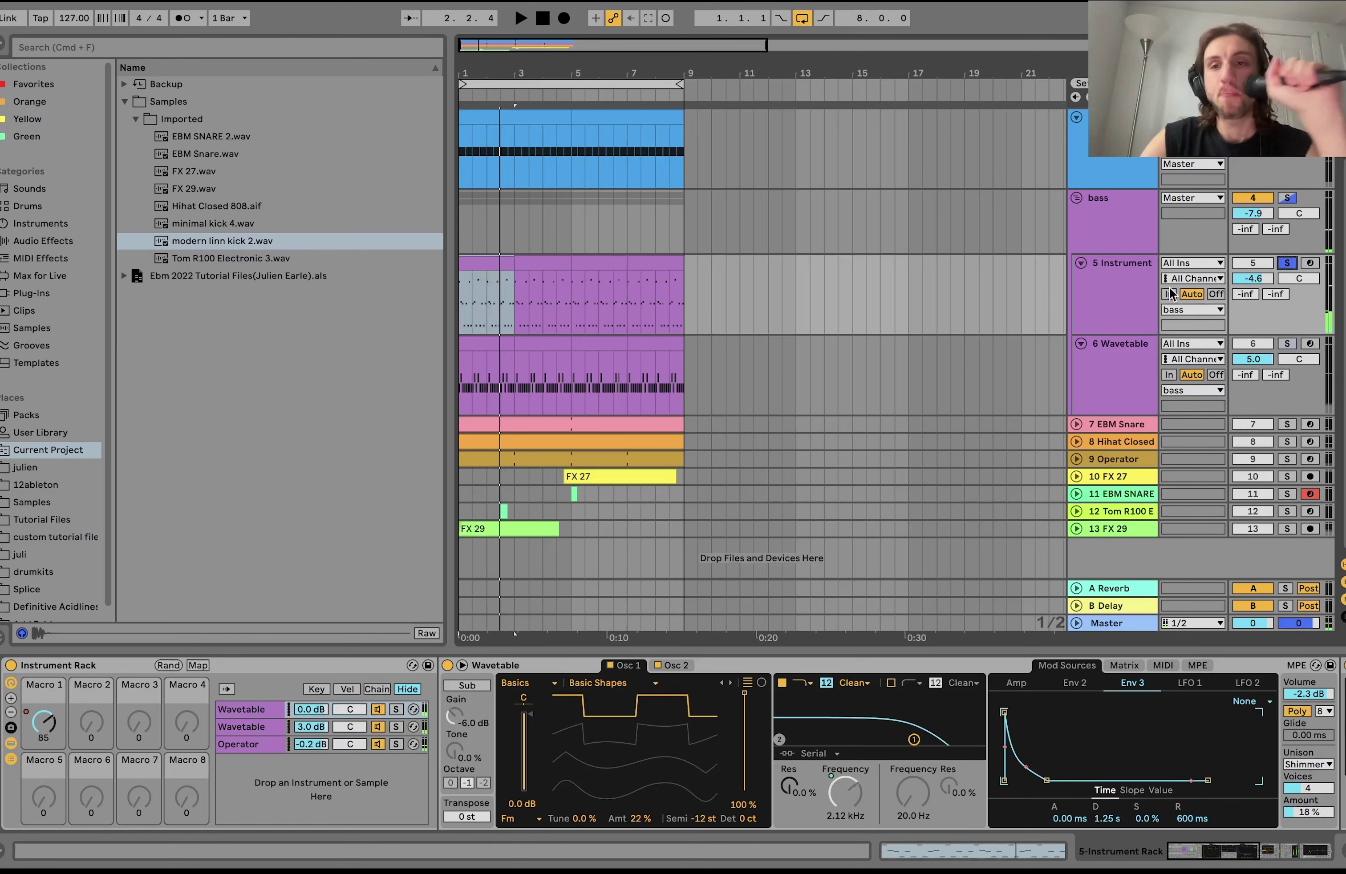
pyautogui.click(1155, 295)
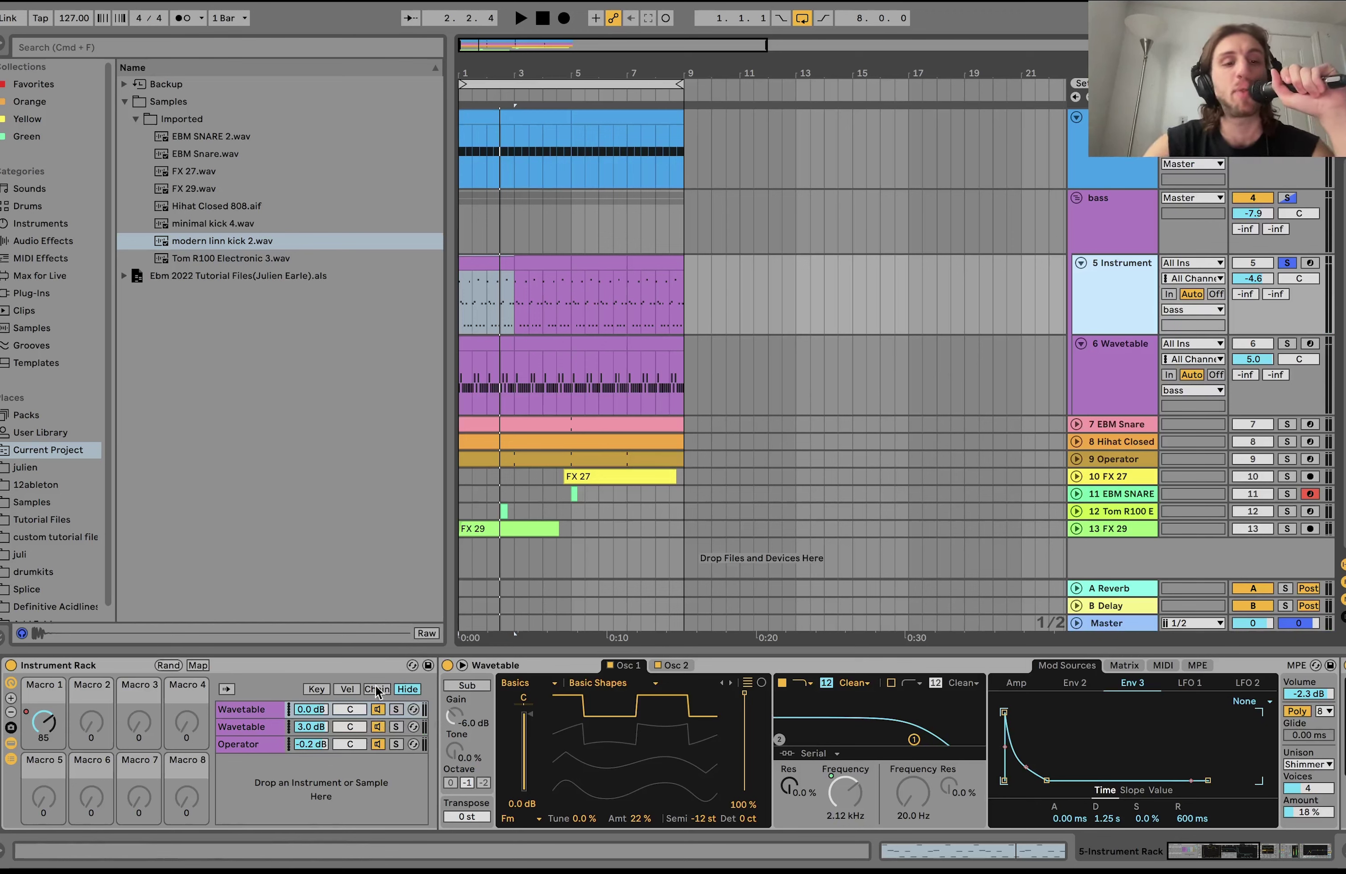
pyautogui.click(396, 710)
pyautogui.press('space')
pyautogui.click(396, 727)
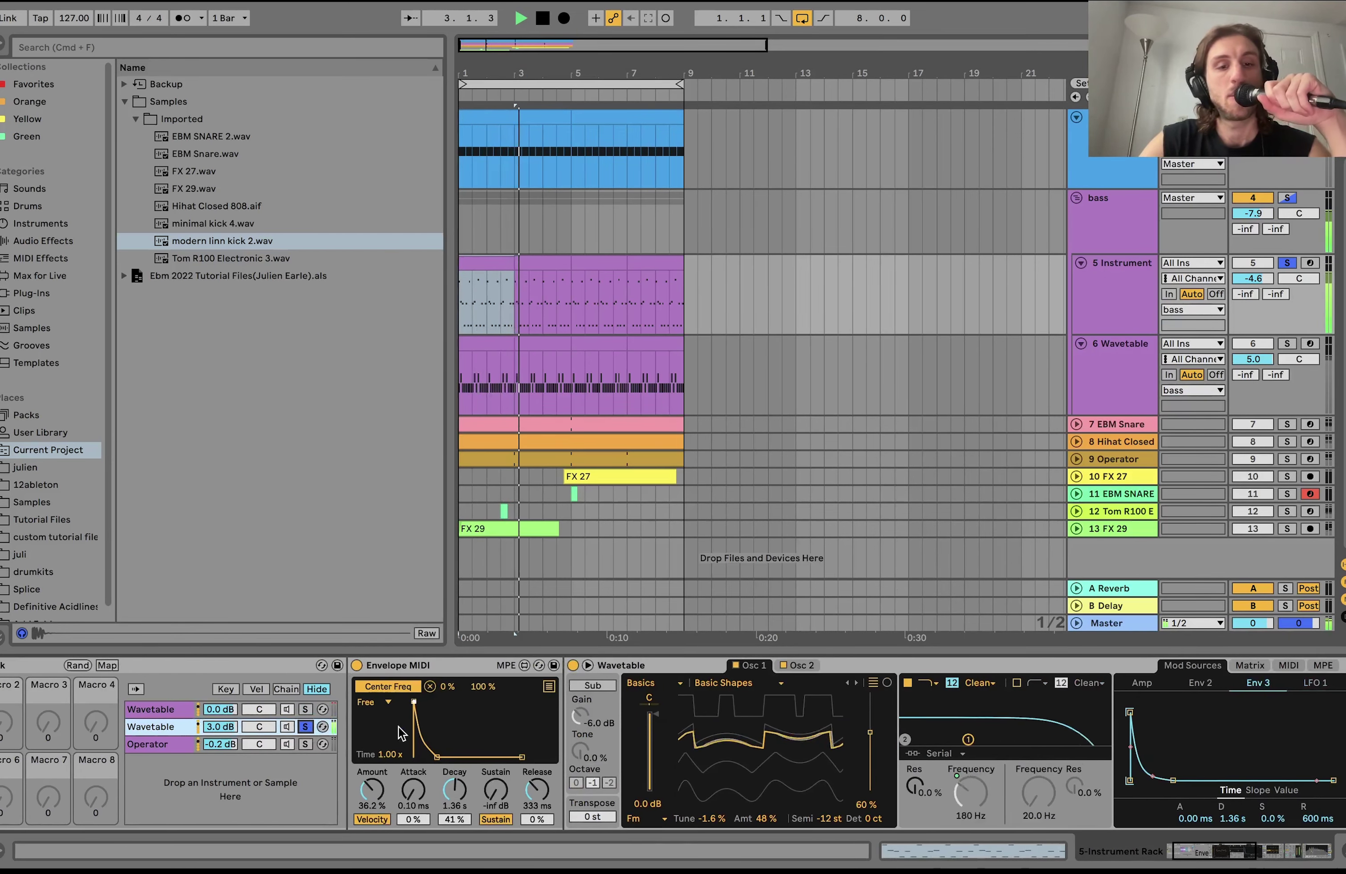
pyautogui.click(304, 744)
pyautogui.press('space')
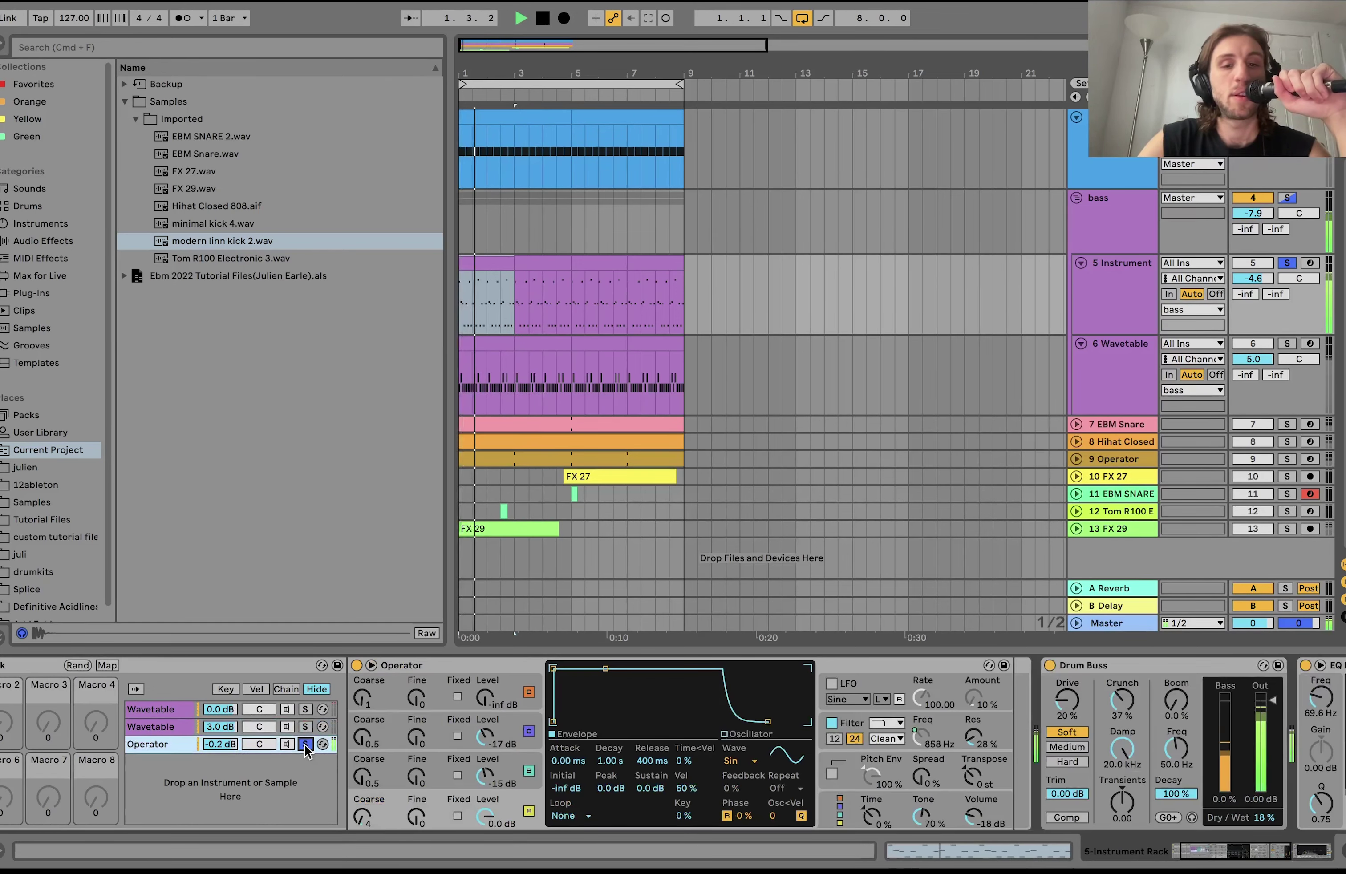
pyautogui.click(305, 744)
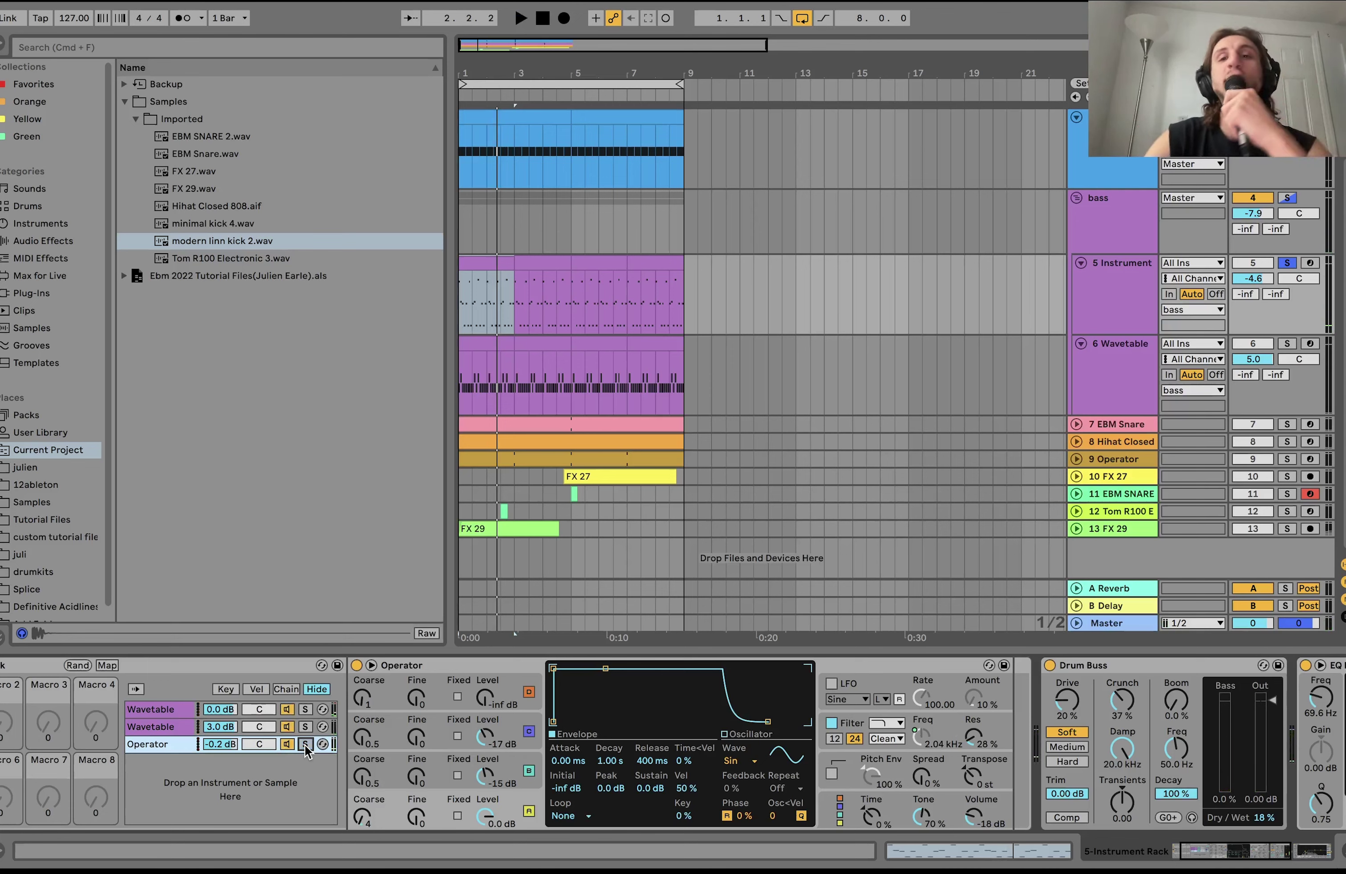
pyautogui.press('space')
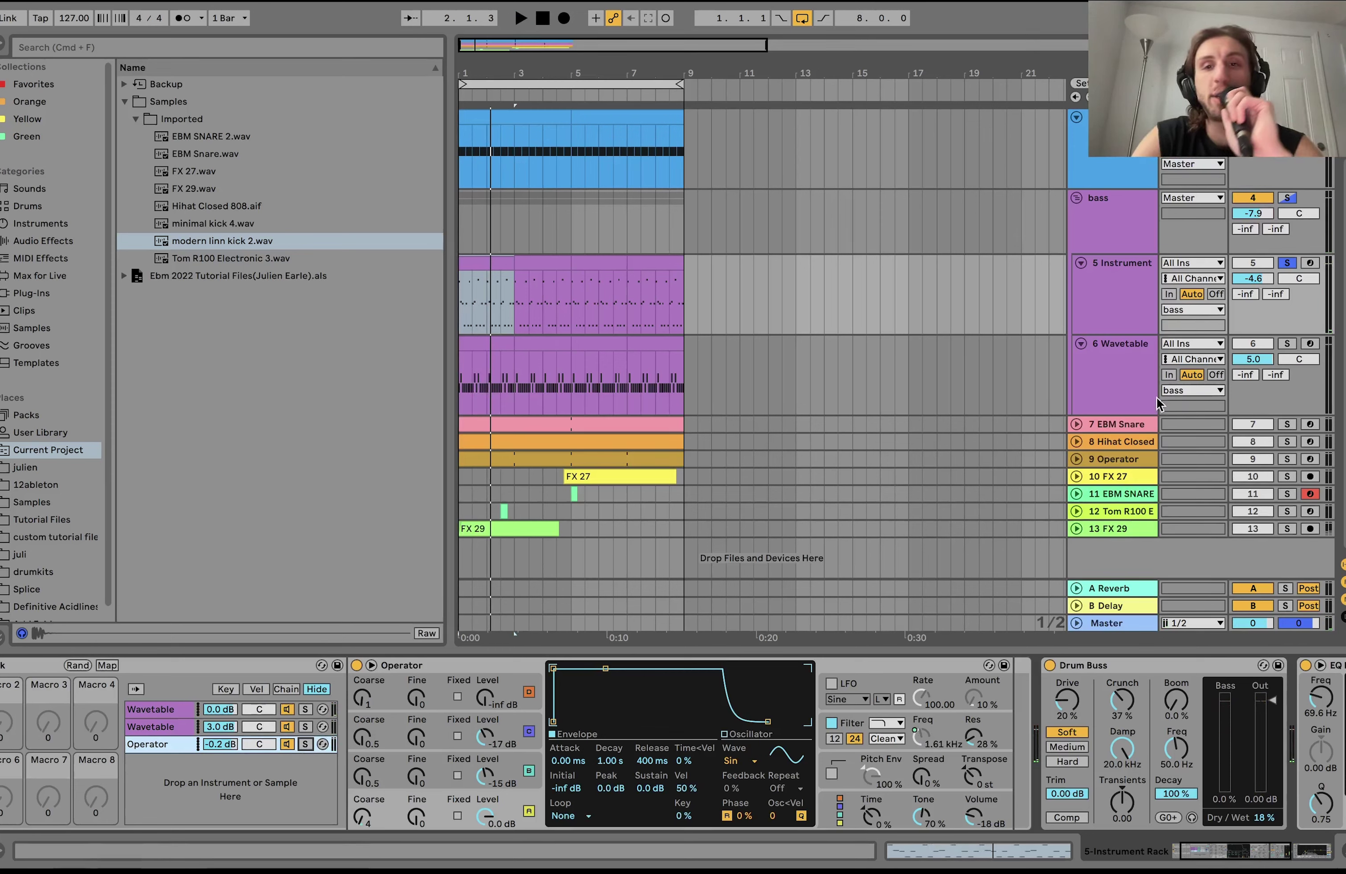
# - Solo the bass group and 5 Instrument track, then solo the Operator layer during playback
pyautogui.click(1286, 262)
pyautogui.press('space')
pyautogui.click(1286, 198)
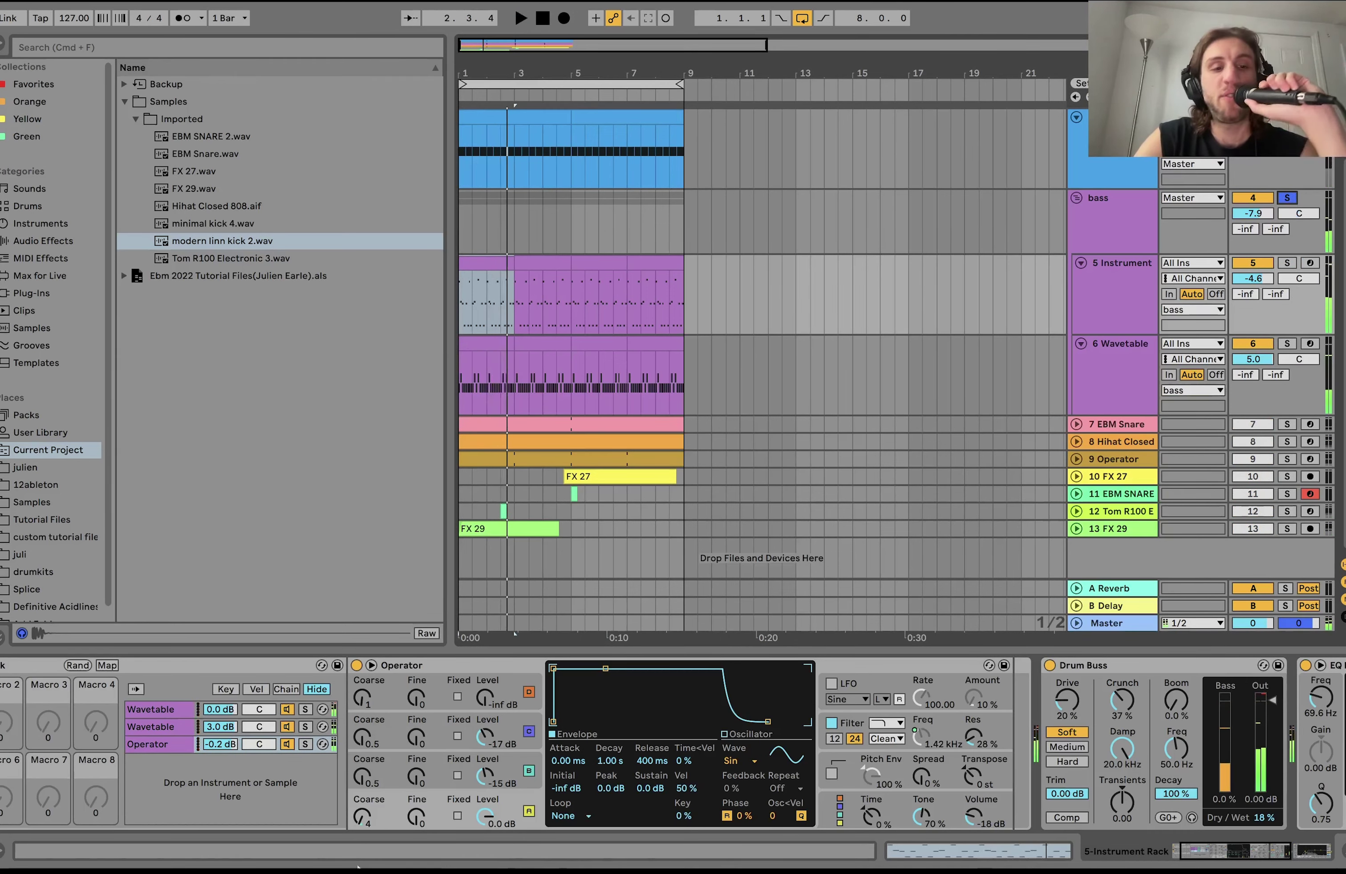
pyautogui.press('space')
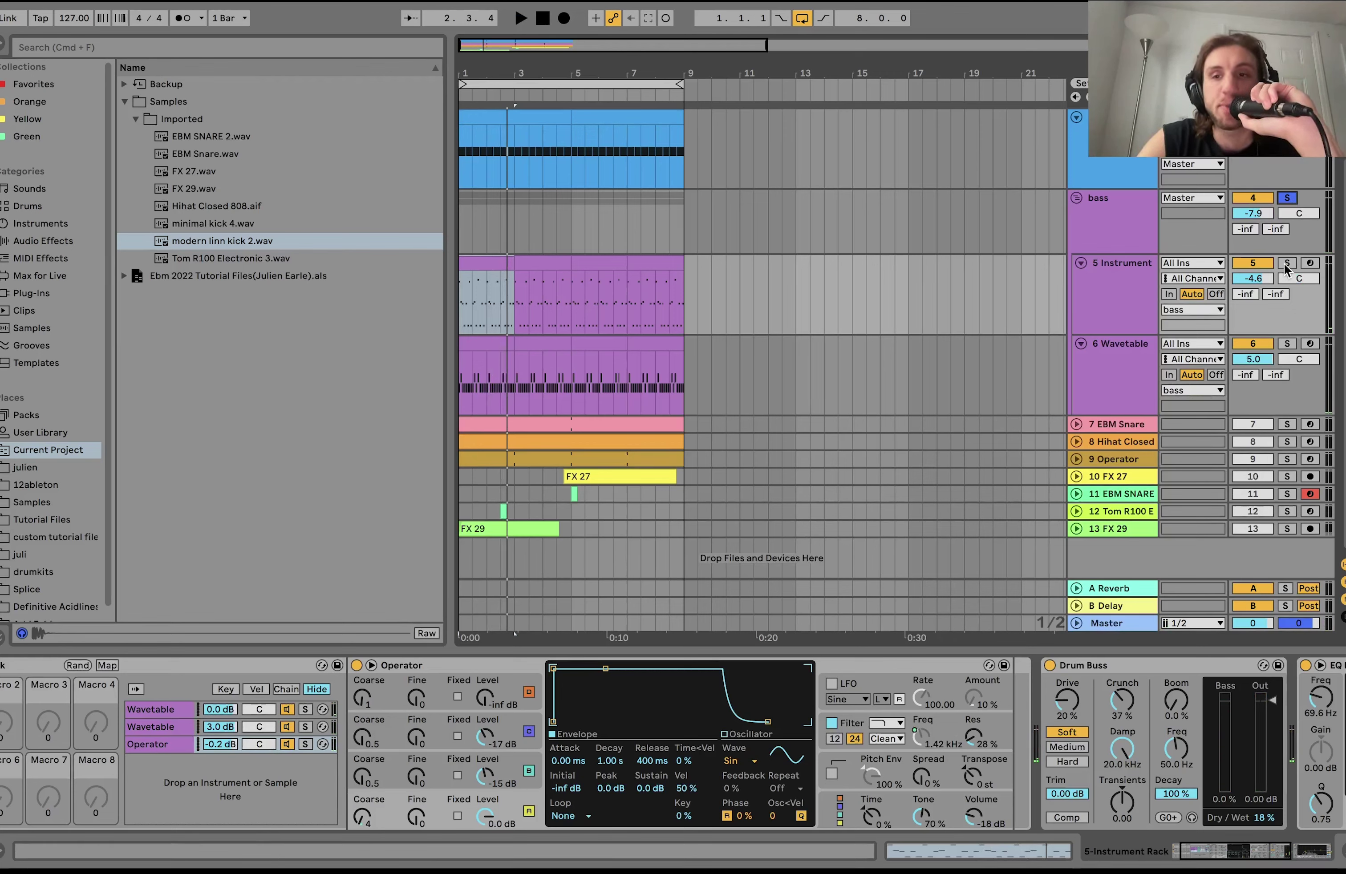
pyautogui.click(1286, 262)
pyautogui.click(1130, 282)
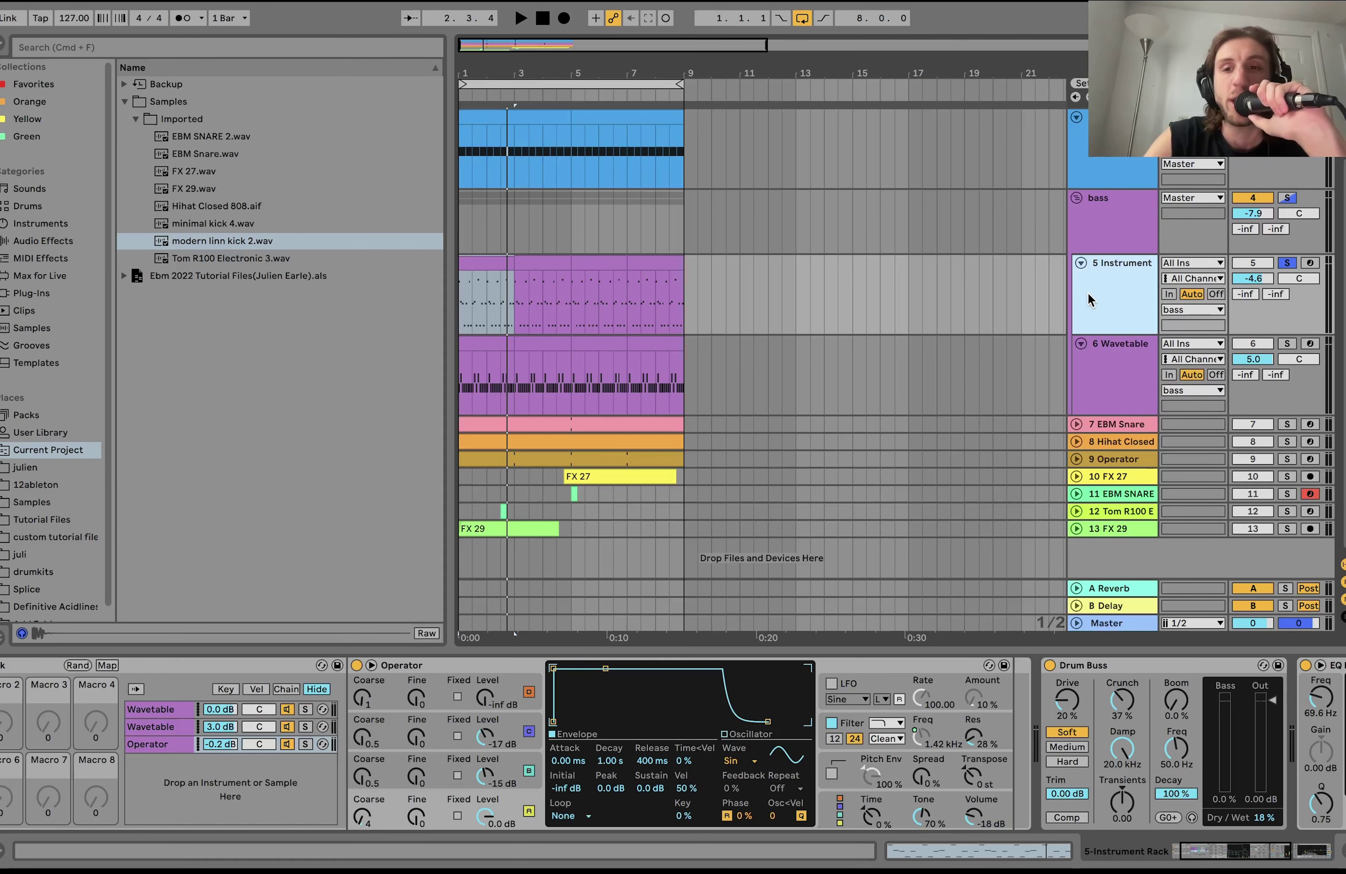
pyautogui.press('space')
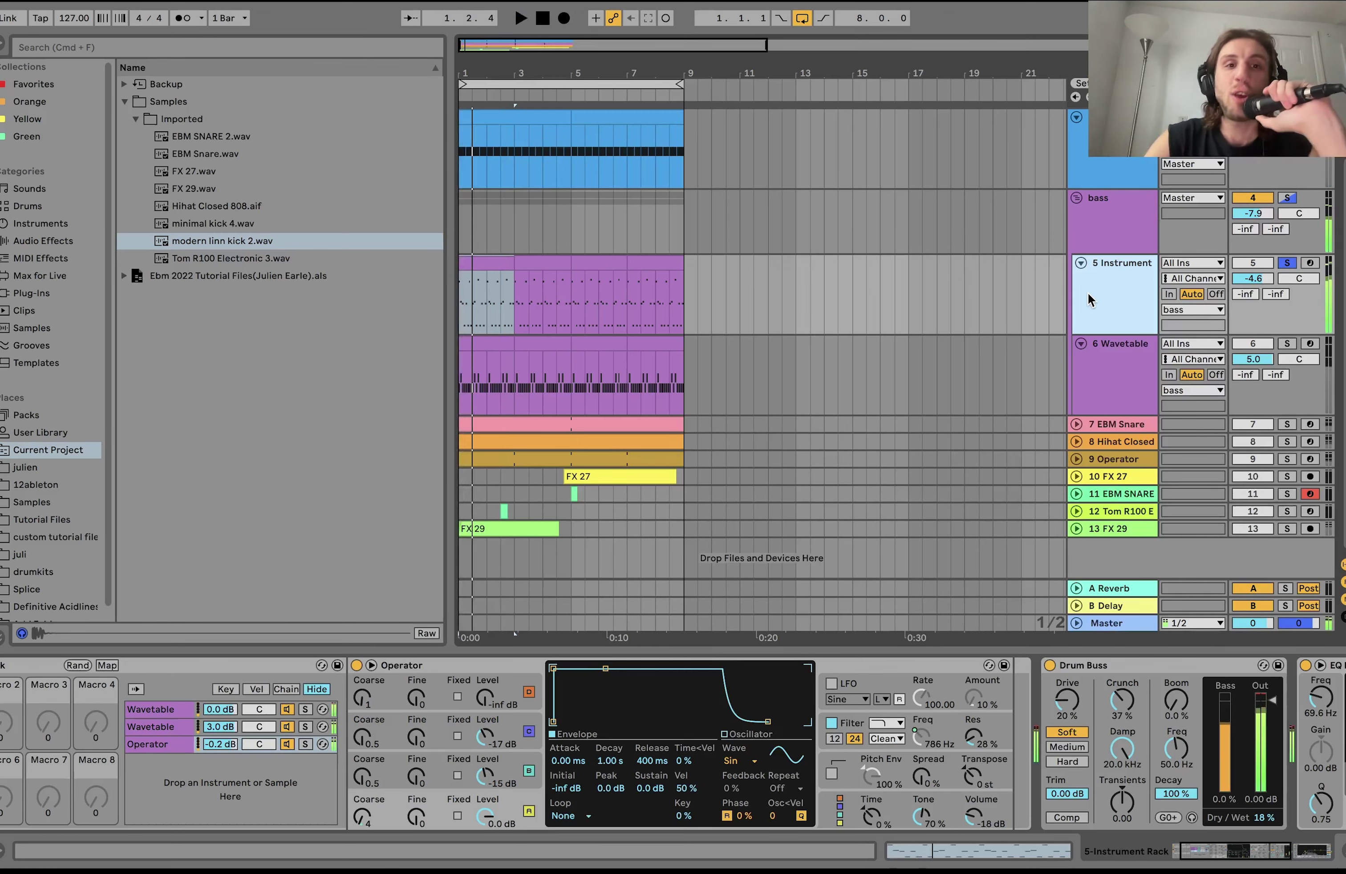
pyautogui.click(310, 743)
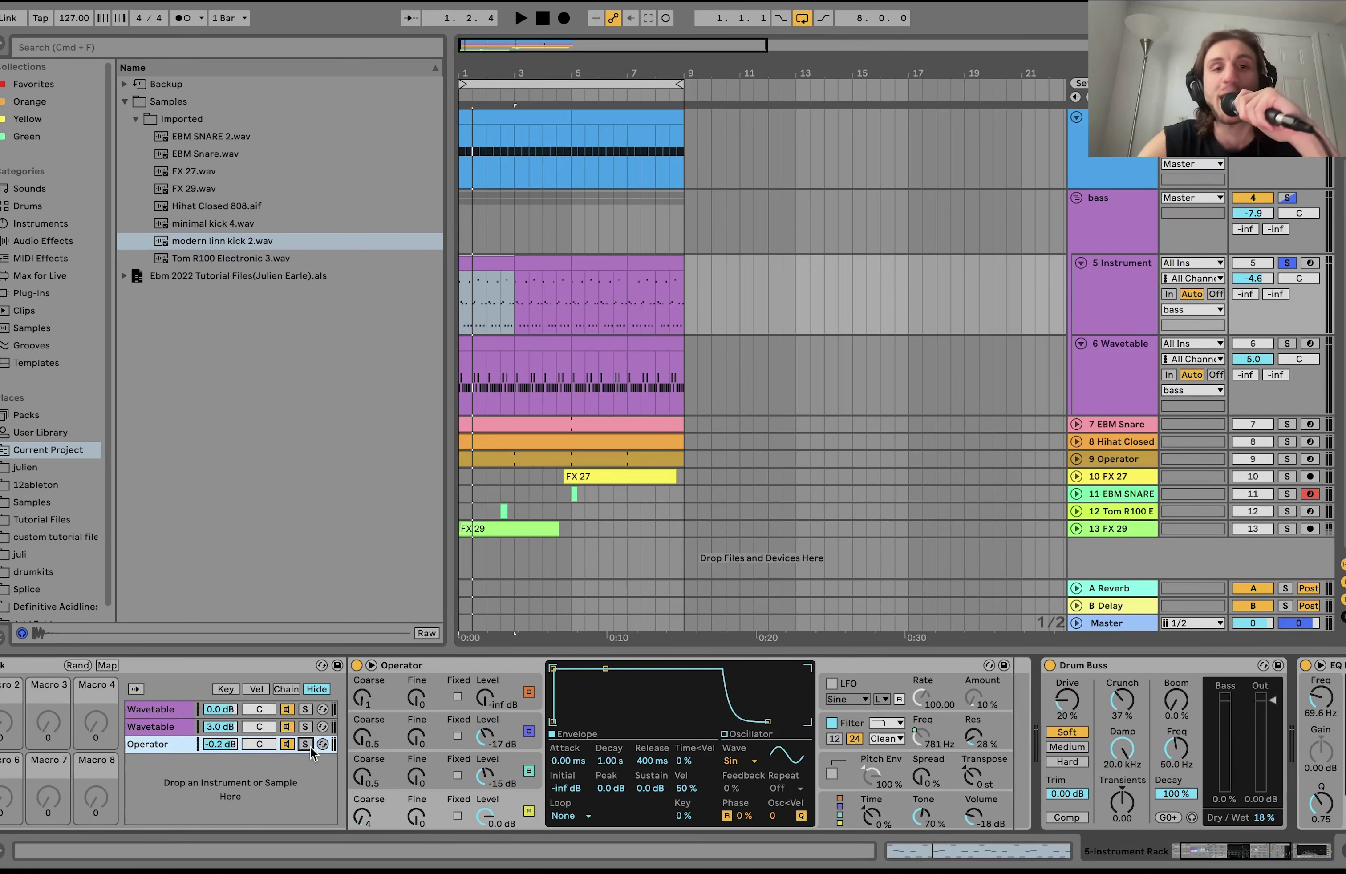
# - Solo the first Wavetable layer and review its Osc 1, Osc 2 and modulation matrix while playing
pyautogui.click(305, 709)
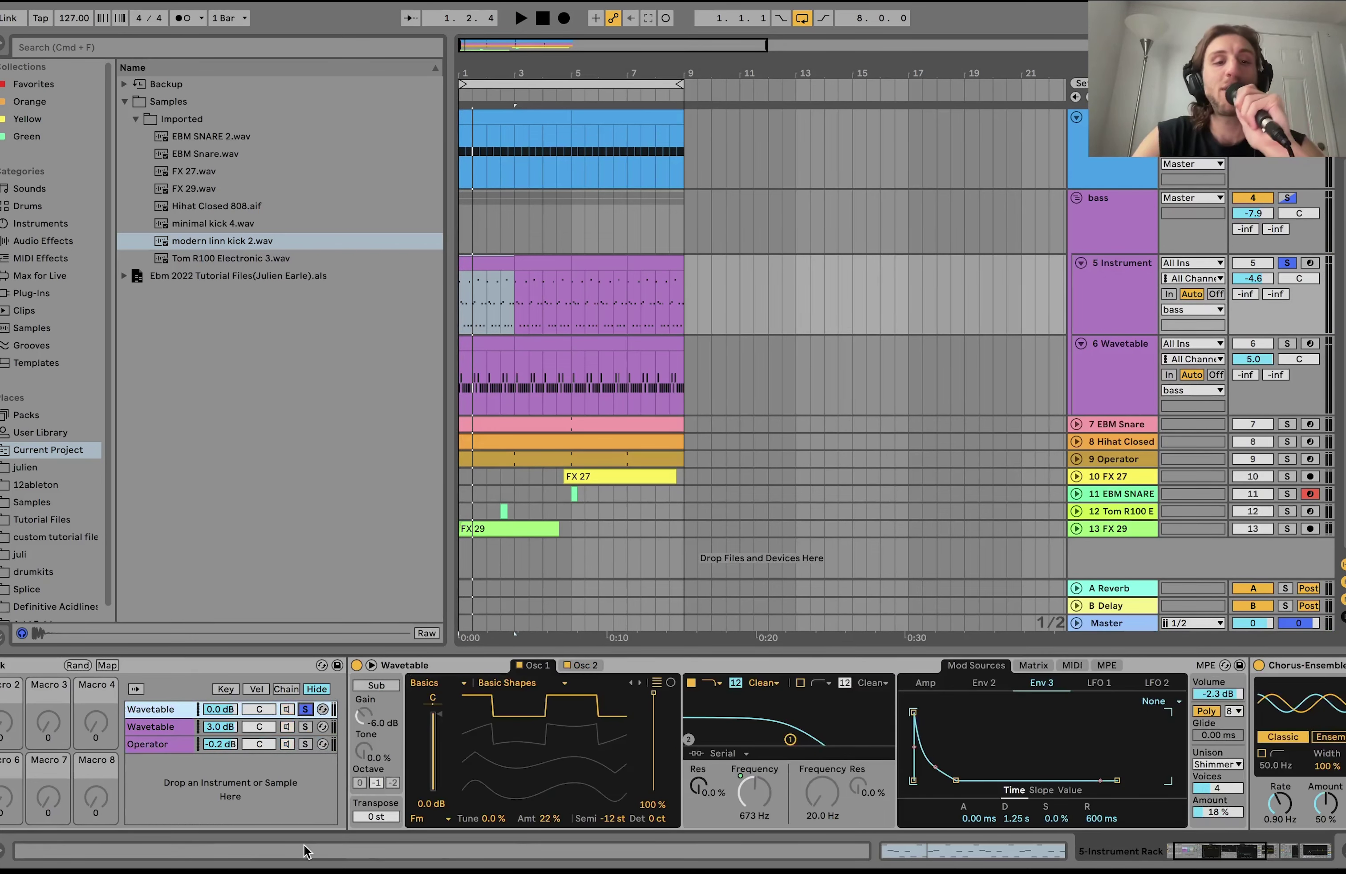
pyautogui.hscroll(3, 427, 777)
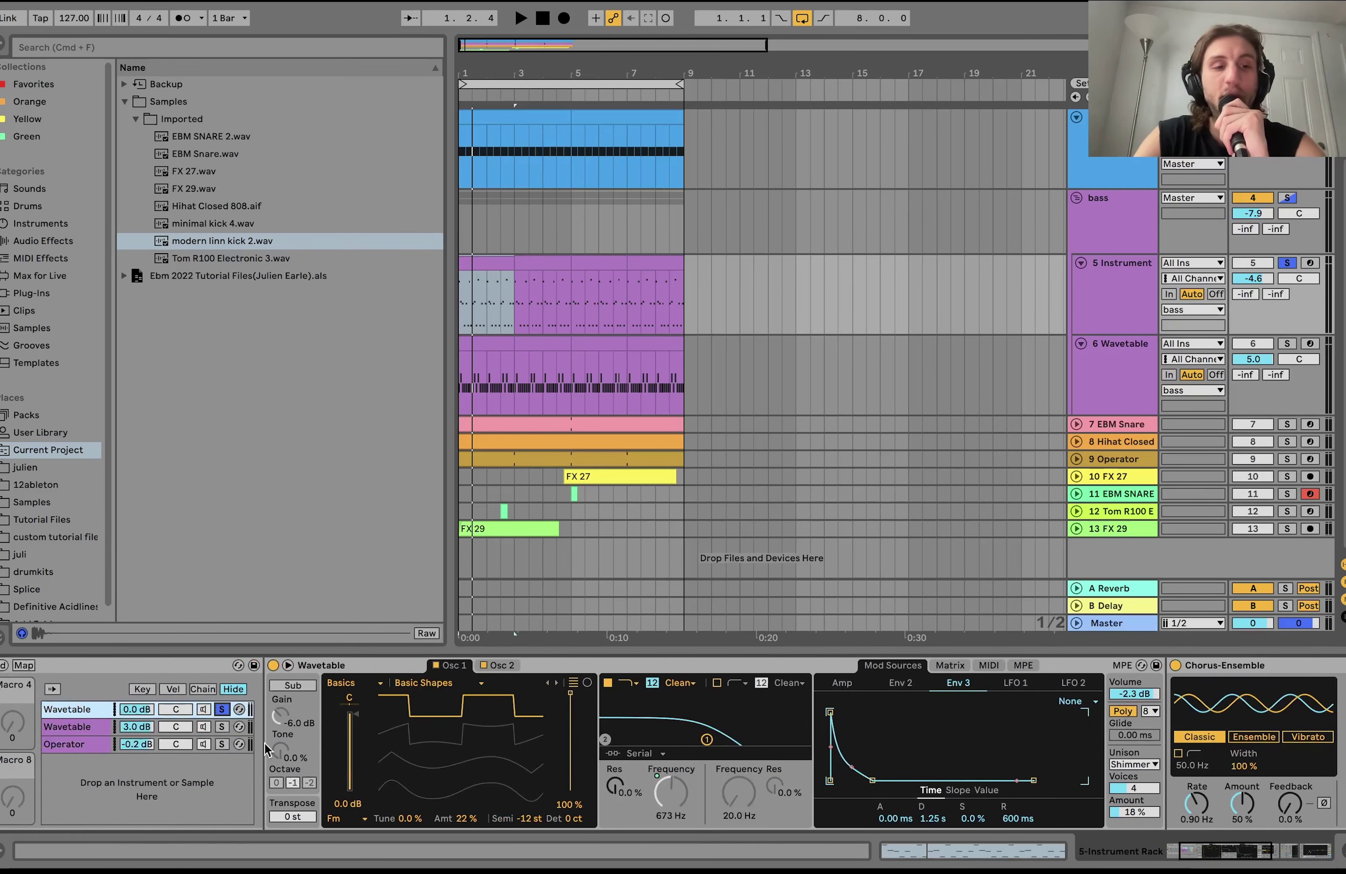
pyautogui.click(502, 666)
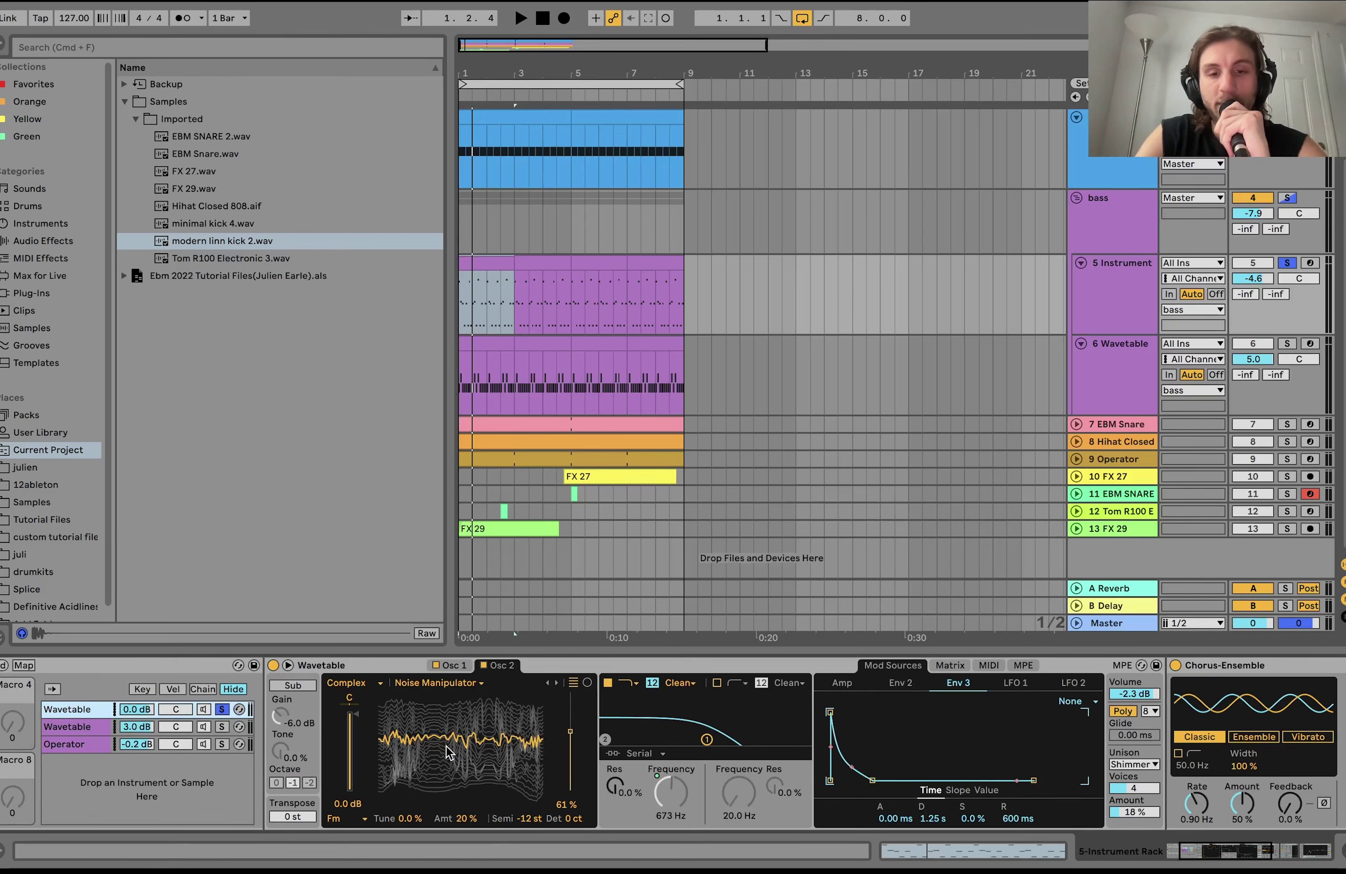
pyautogui.click(950, 665)
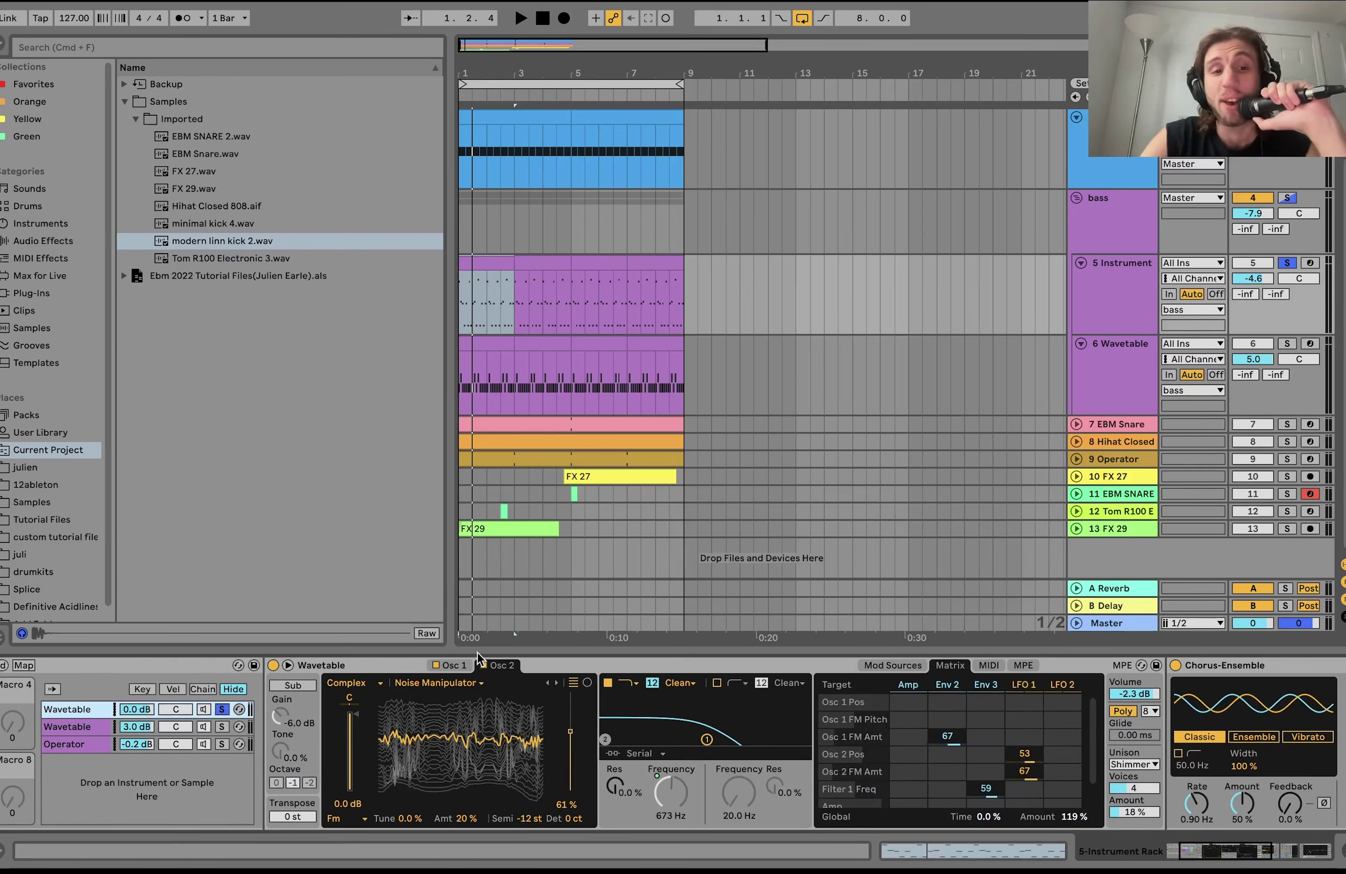
pyautogui.click(464, 665)
pyautogui.press('space')
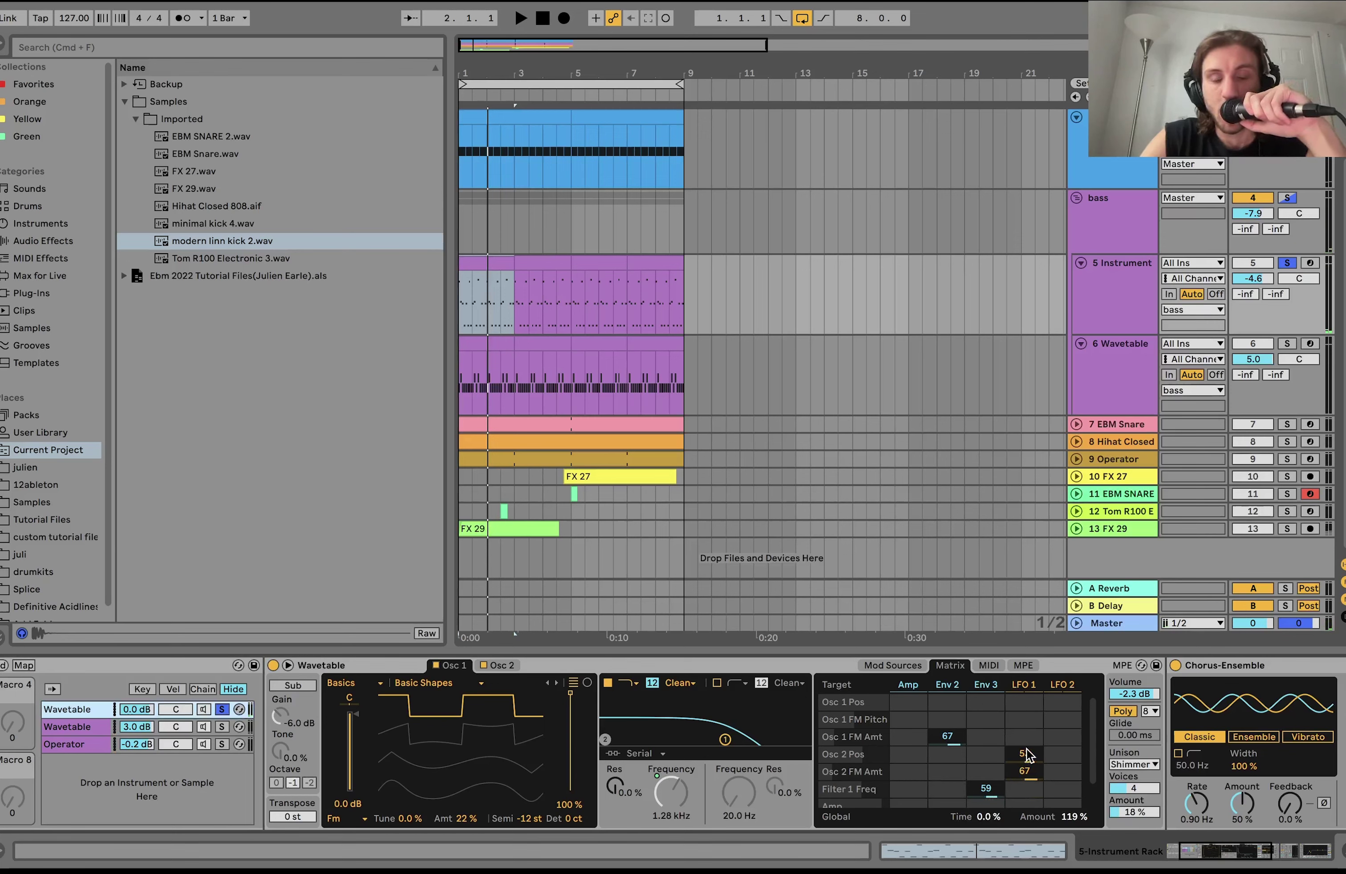
# - Recheck Osc 2 during playback, select Macro 1, and show the second Wavetable layer's devices
pyautogui.click(498, 665)
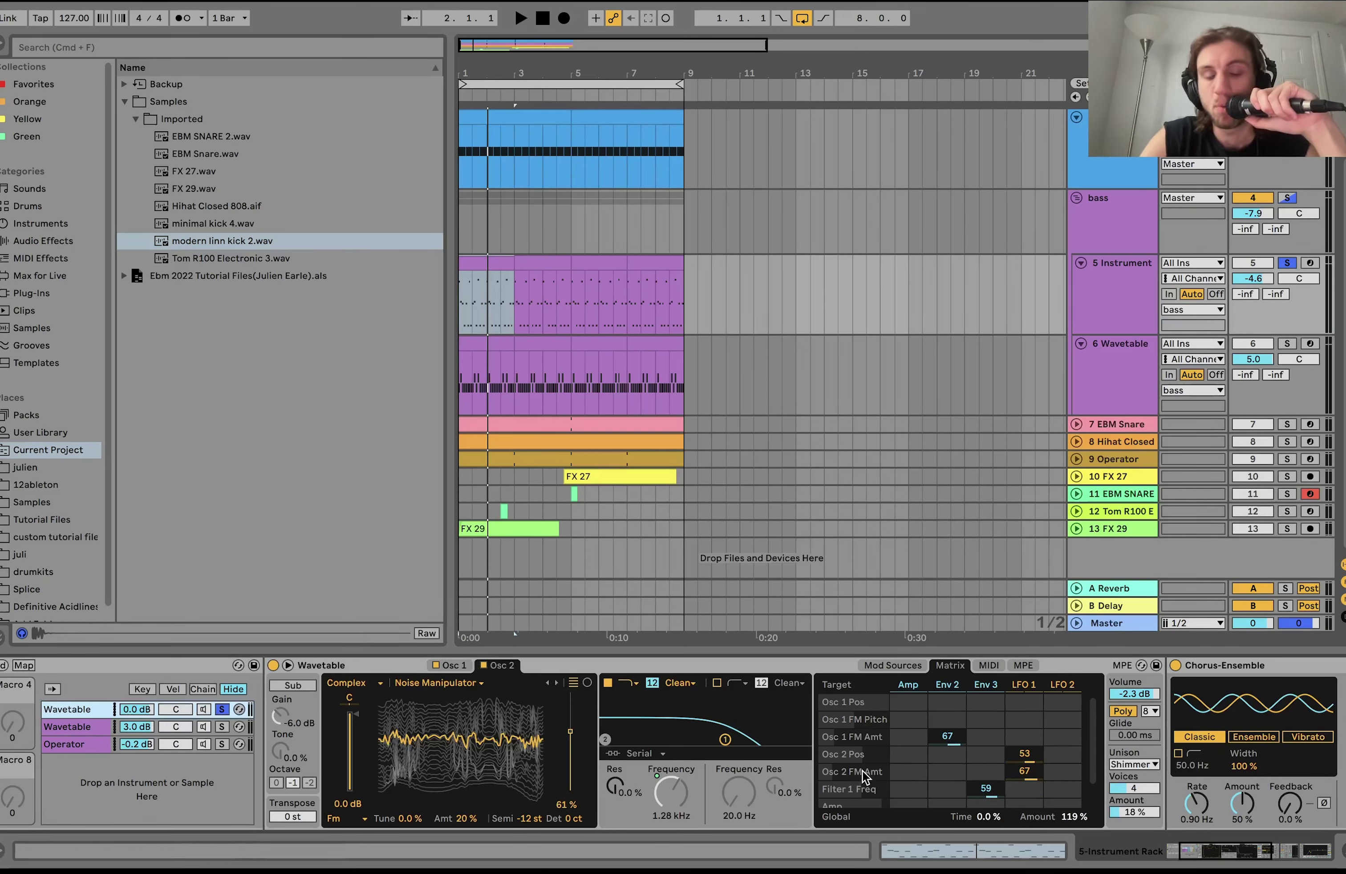
pyautogui.press('space')
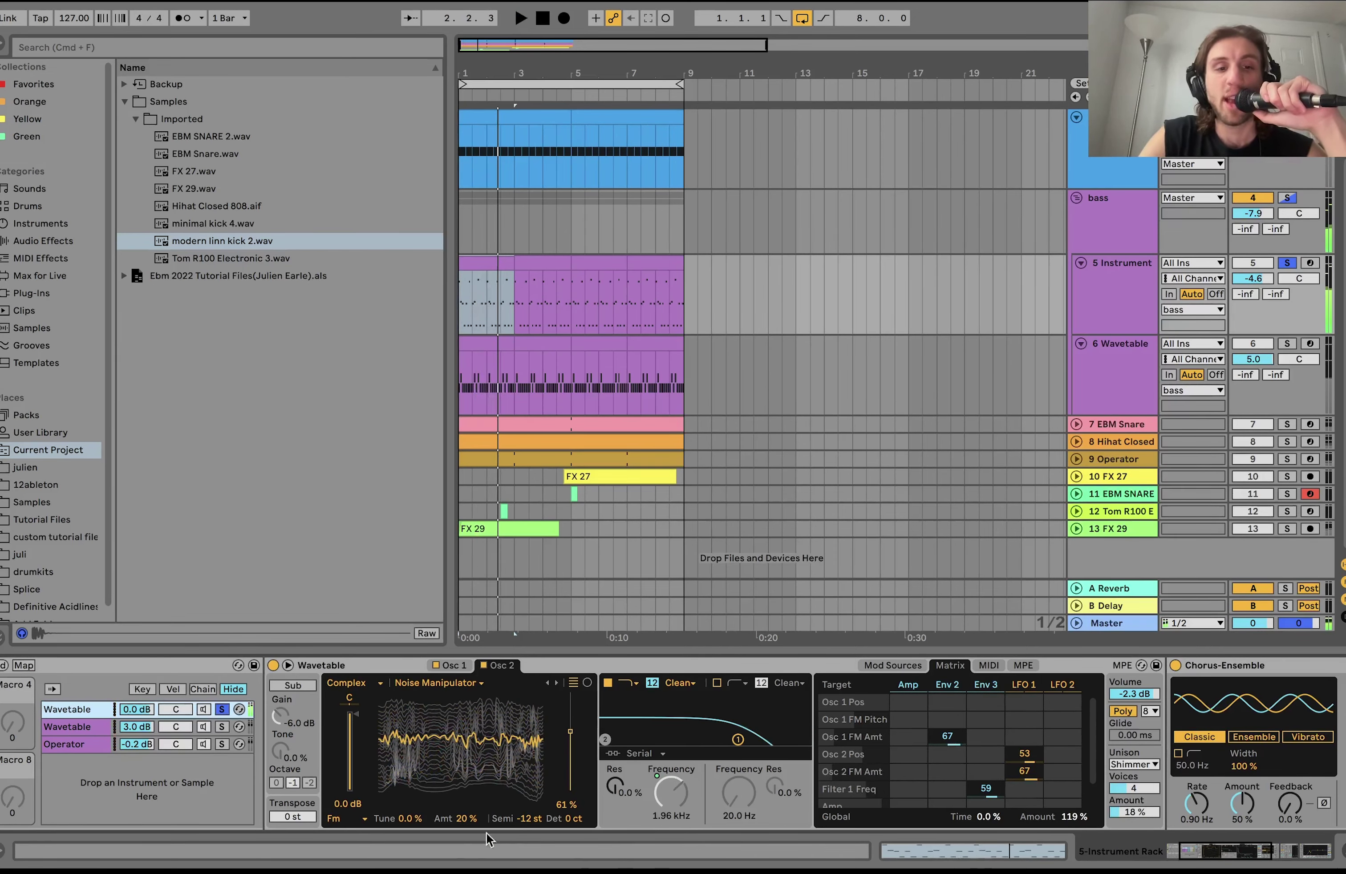
pyautogui.hscroll(3, 533, 794)
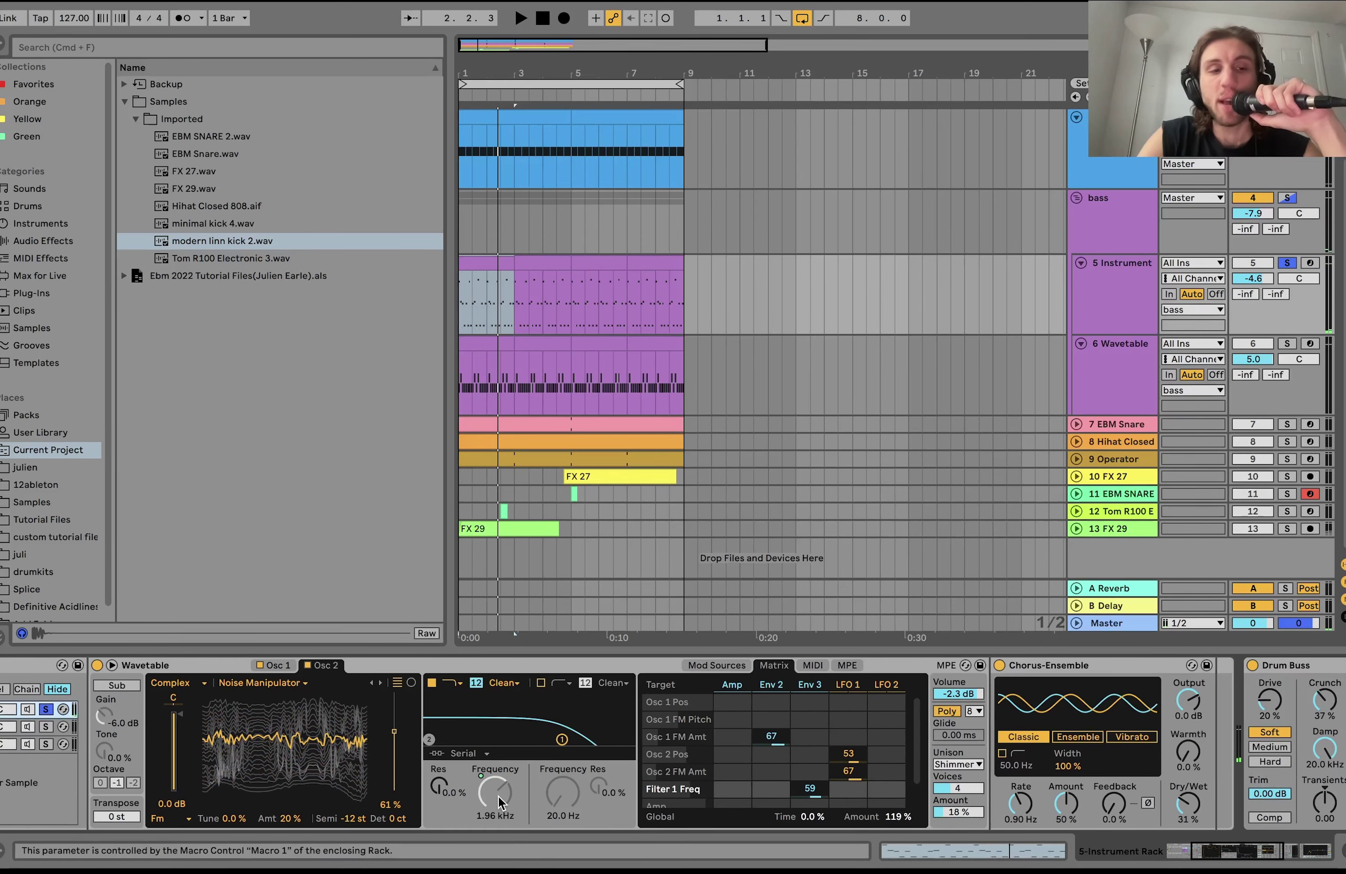
pyautogui.hscroll(-6, 499, 801)
pyautogui.click(41, 728)
pyautogui.click(243, 727)
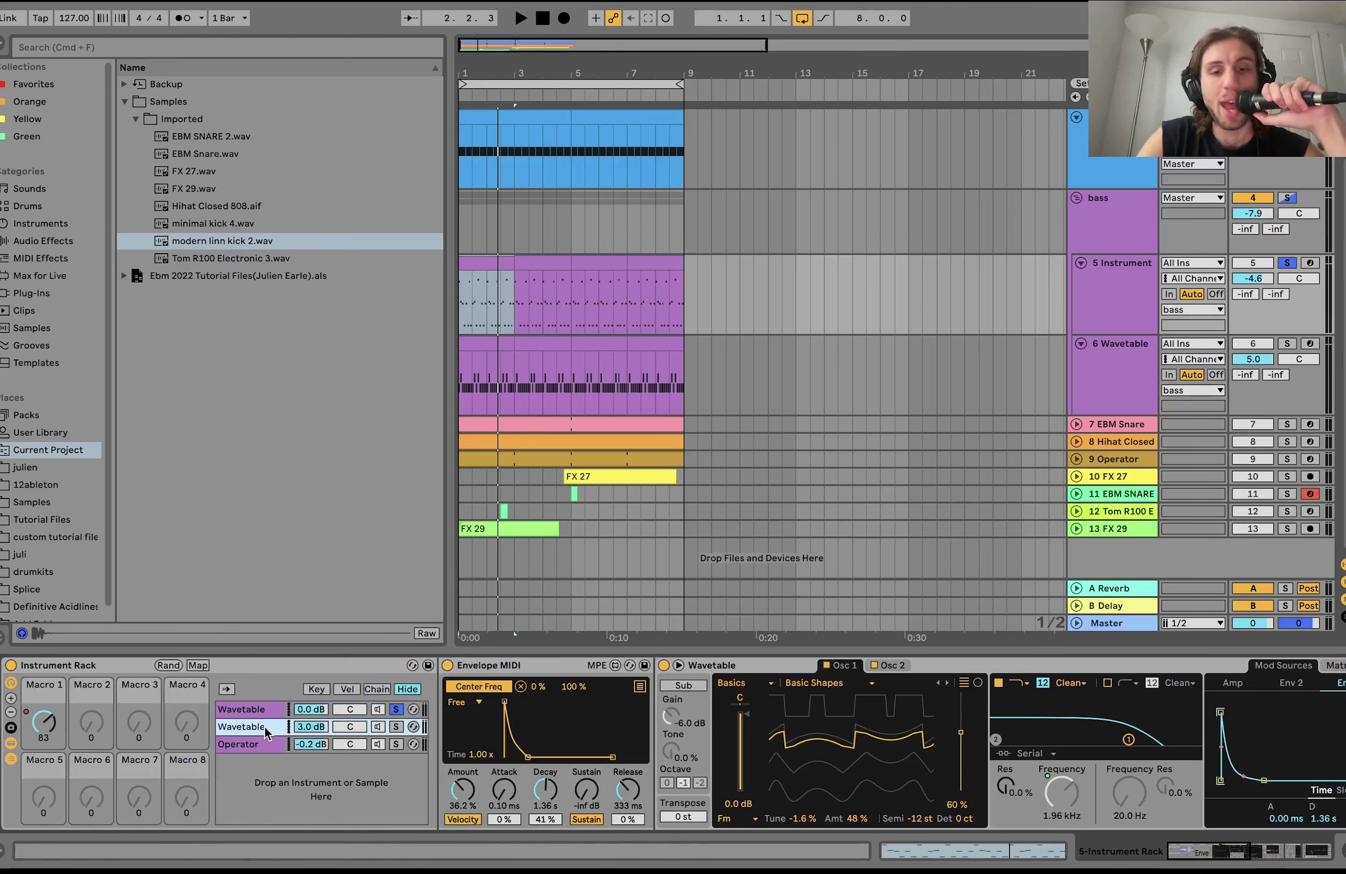
# - Show the first Wavetable layer's devices and unsolo it during playback
pyautogui.click(249, 744)
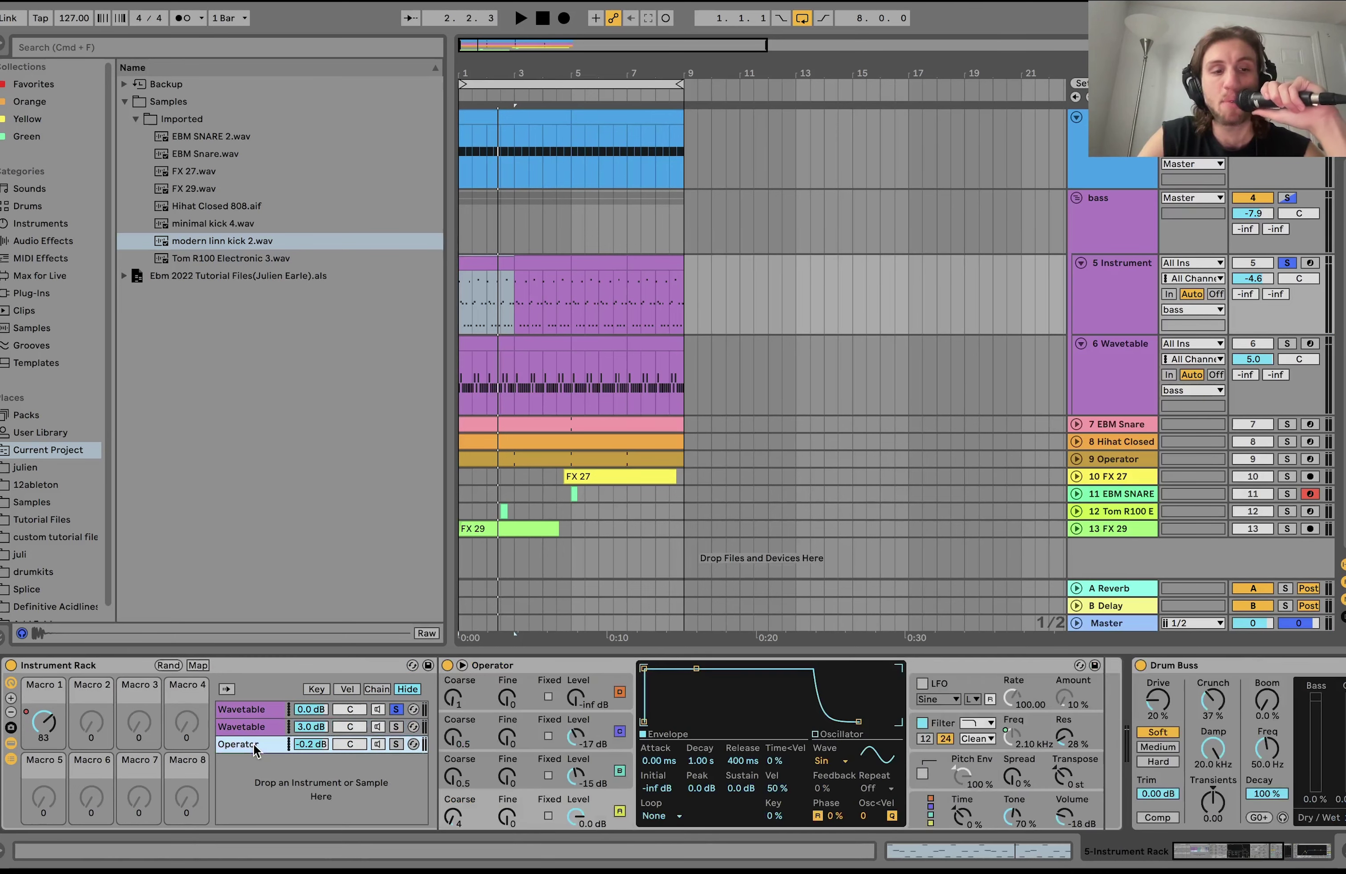
pyautogui.click(224, 711)
pyautogui.press('space')
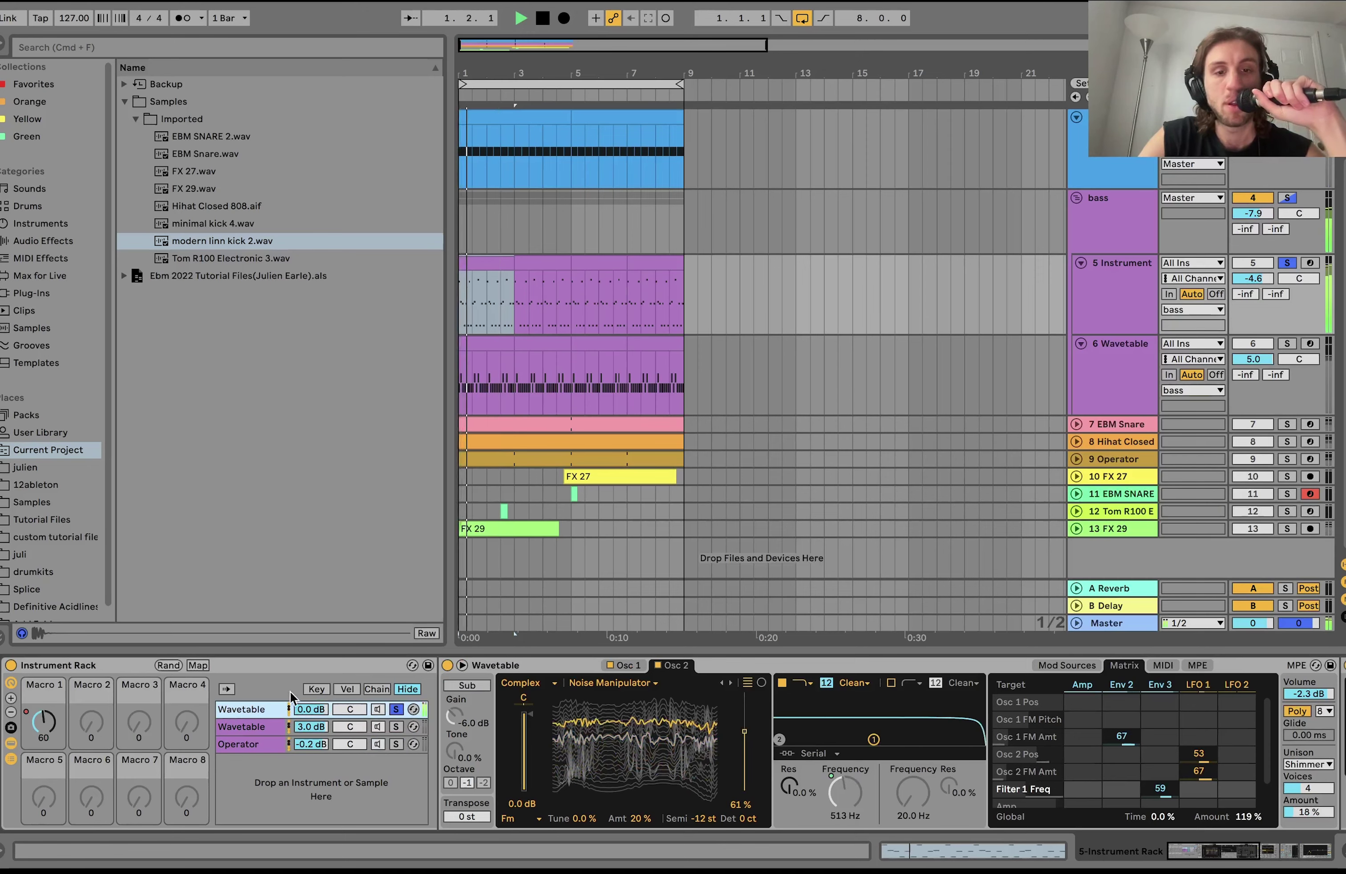
pyautogui.click(395, 710)
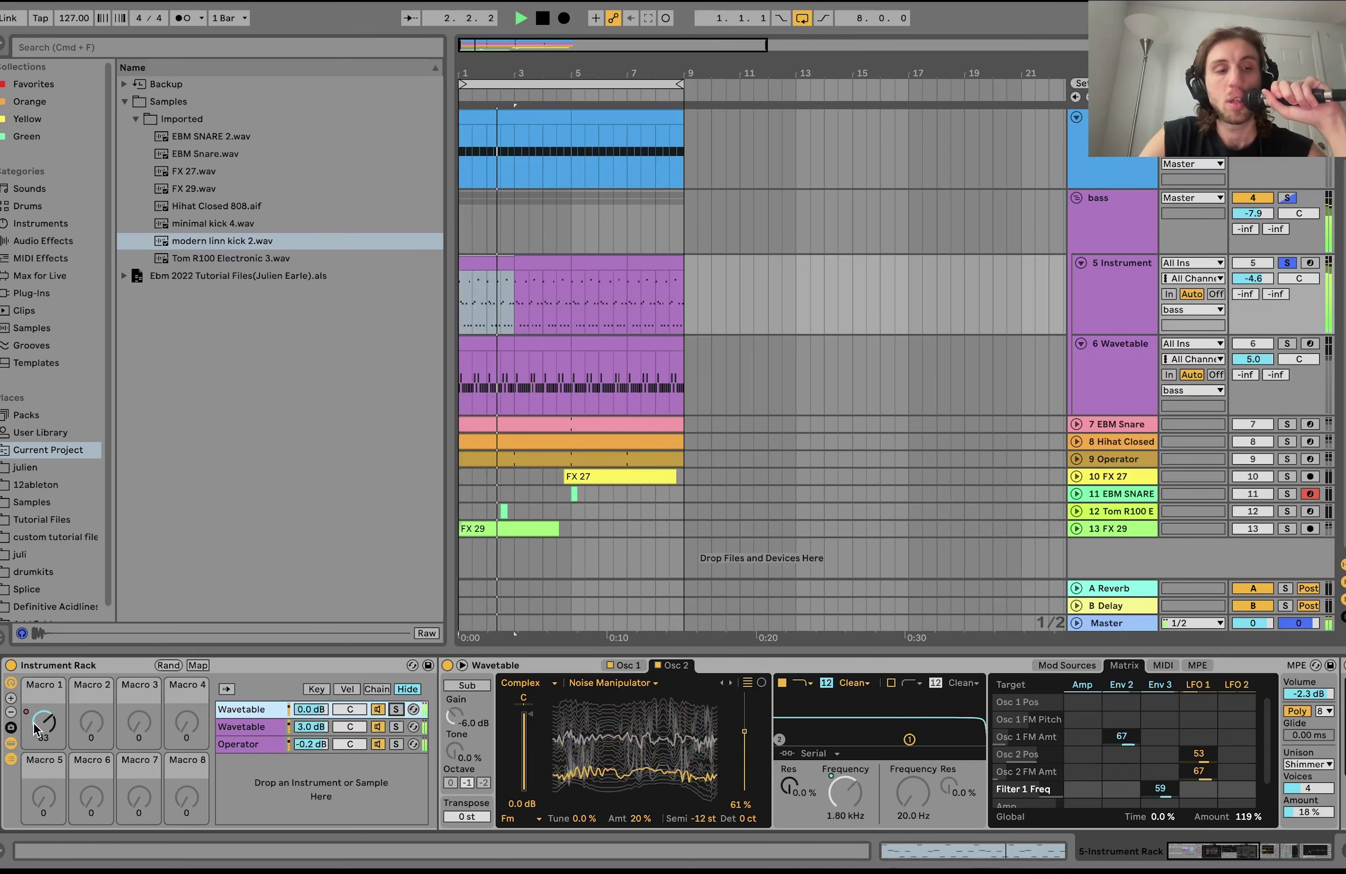
# - Turn Macro 1 down, then re-enable automation so the filter returns to 78.4 Hz
pyautogui.moveTo(44, 722); pyautogui.dragTo(44, 763)
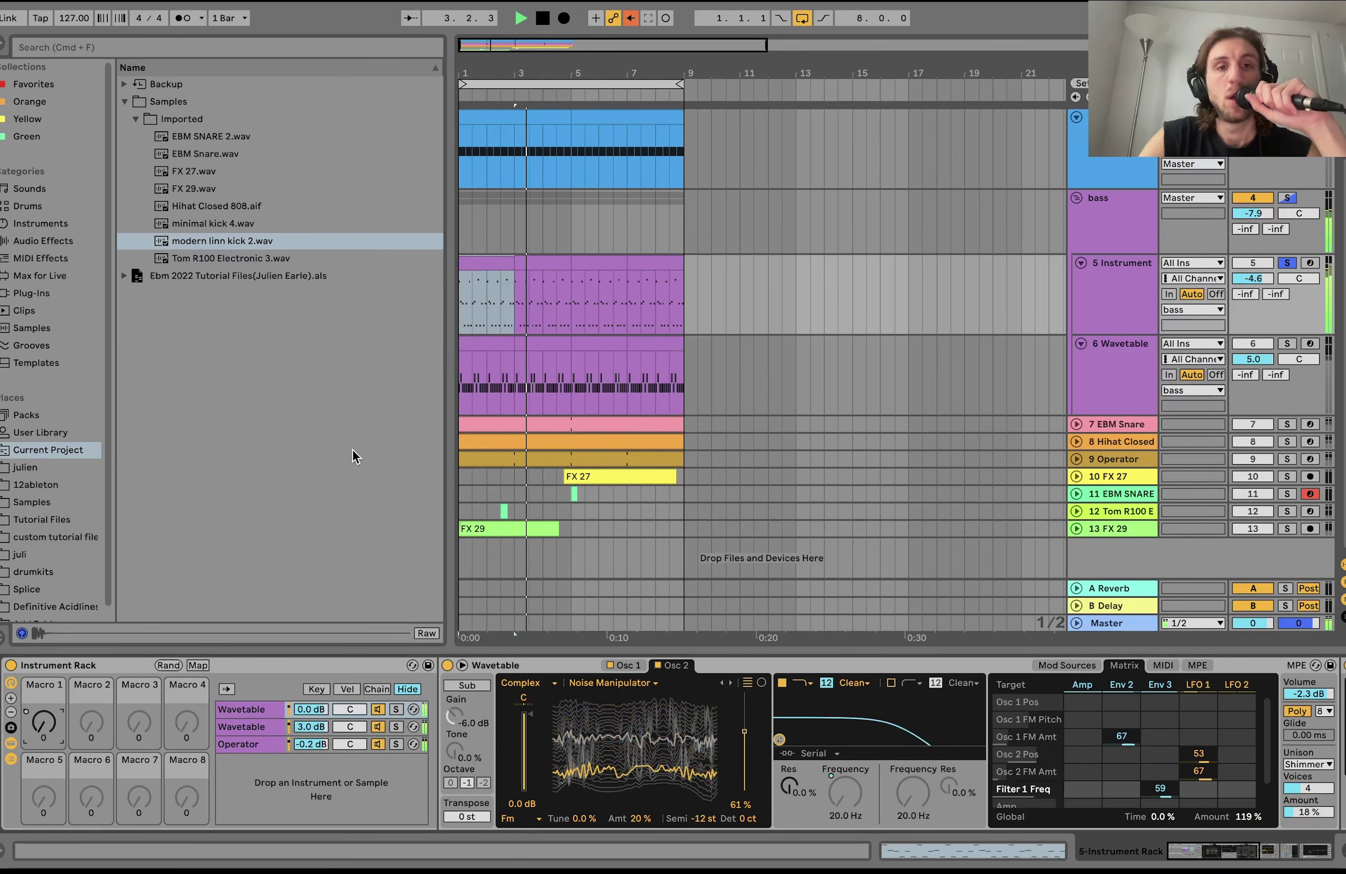
pyautogui.press('space')
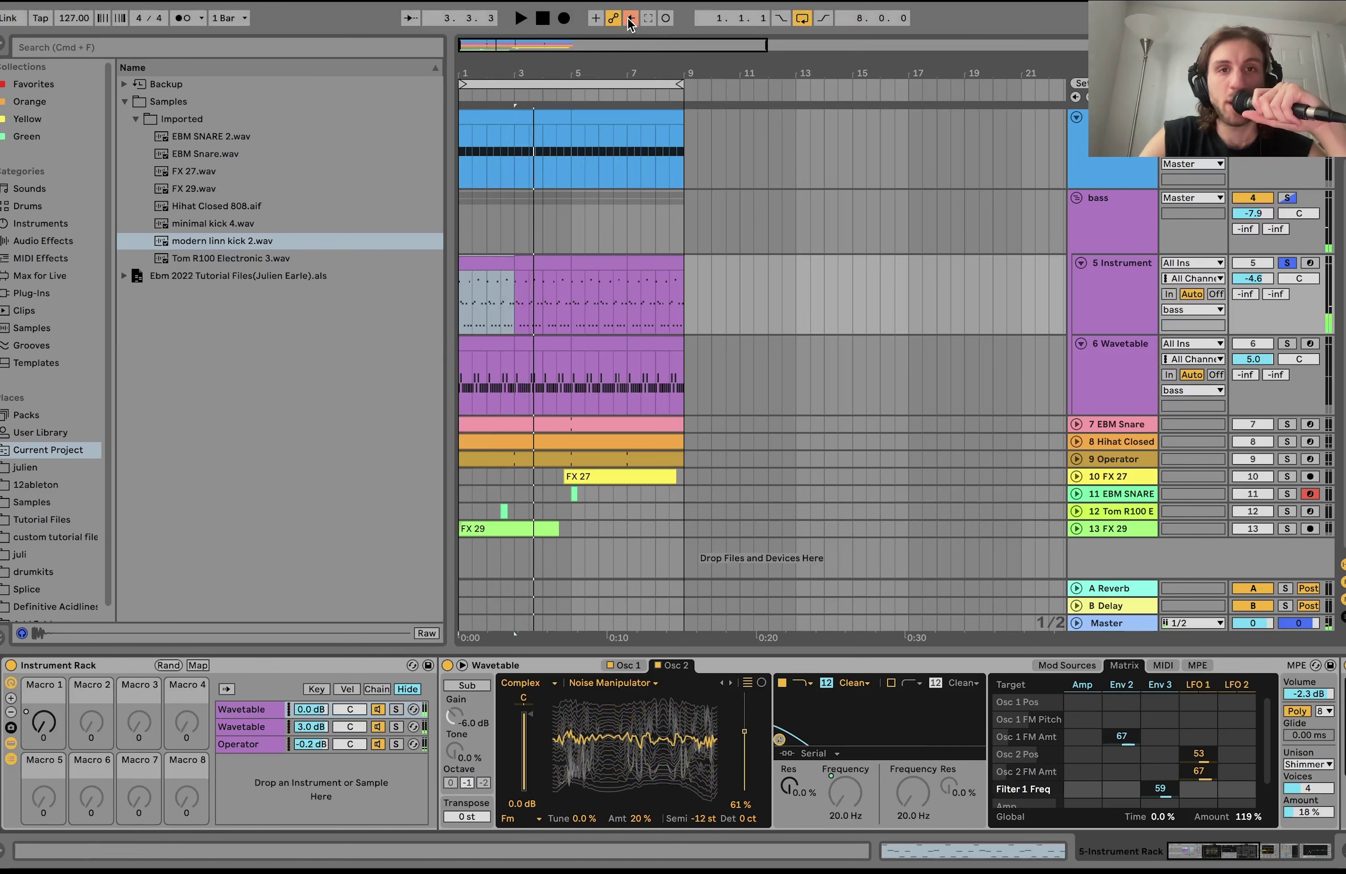
pyautogui.click(630, 18)
pyautogui.hscroll(5, 745, 778)
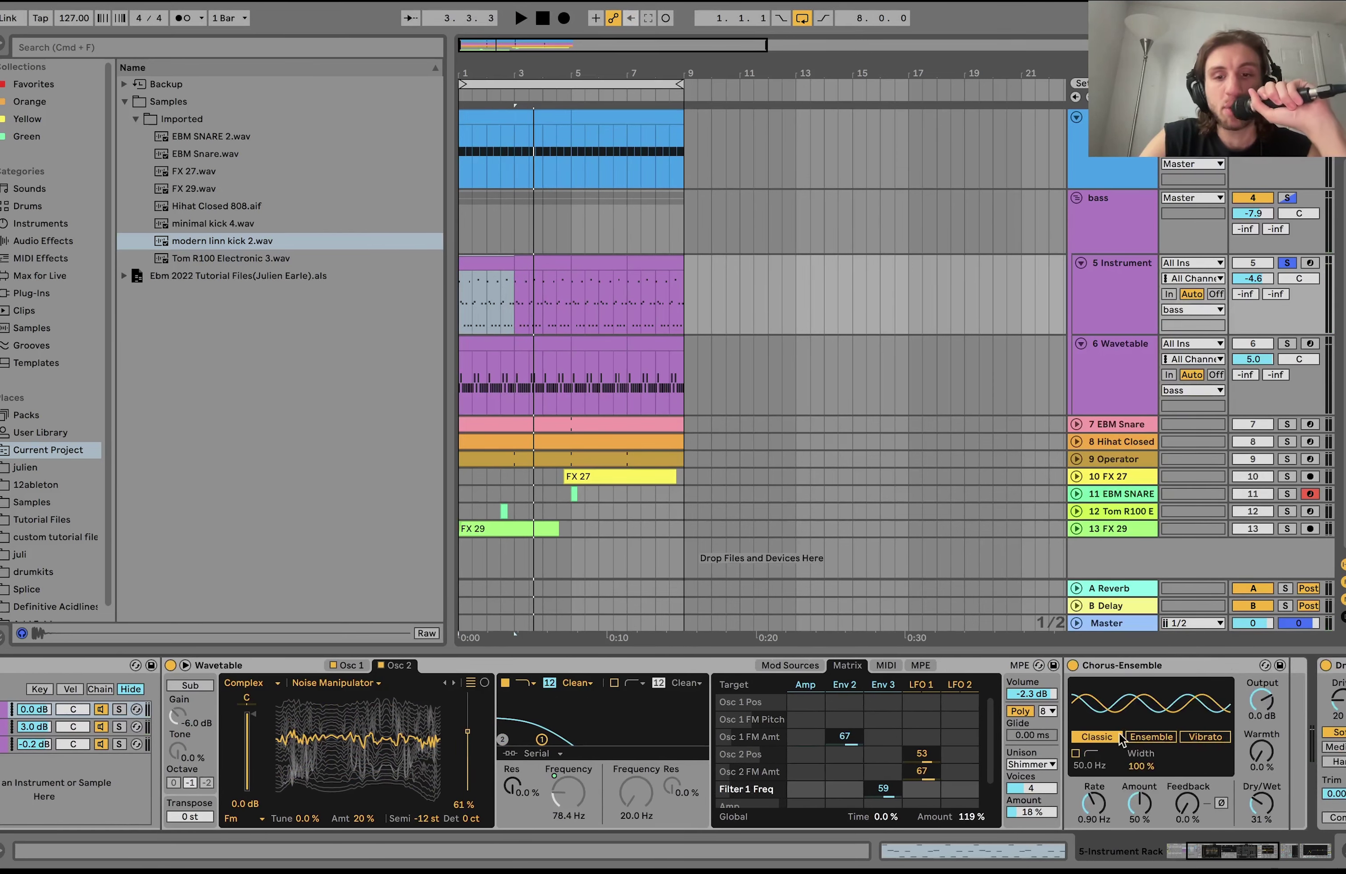
pyautogui.hscroll(-5, 1005, 798)
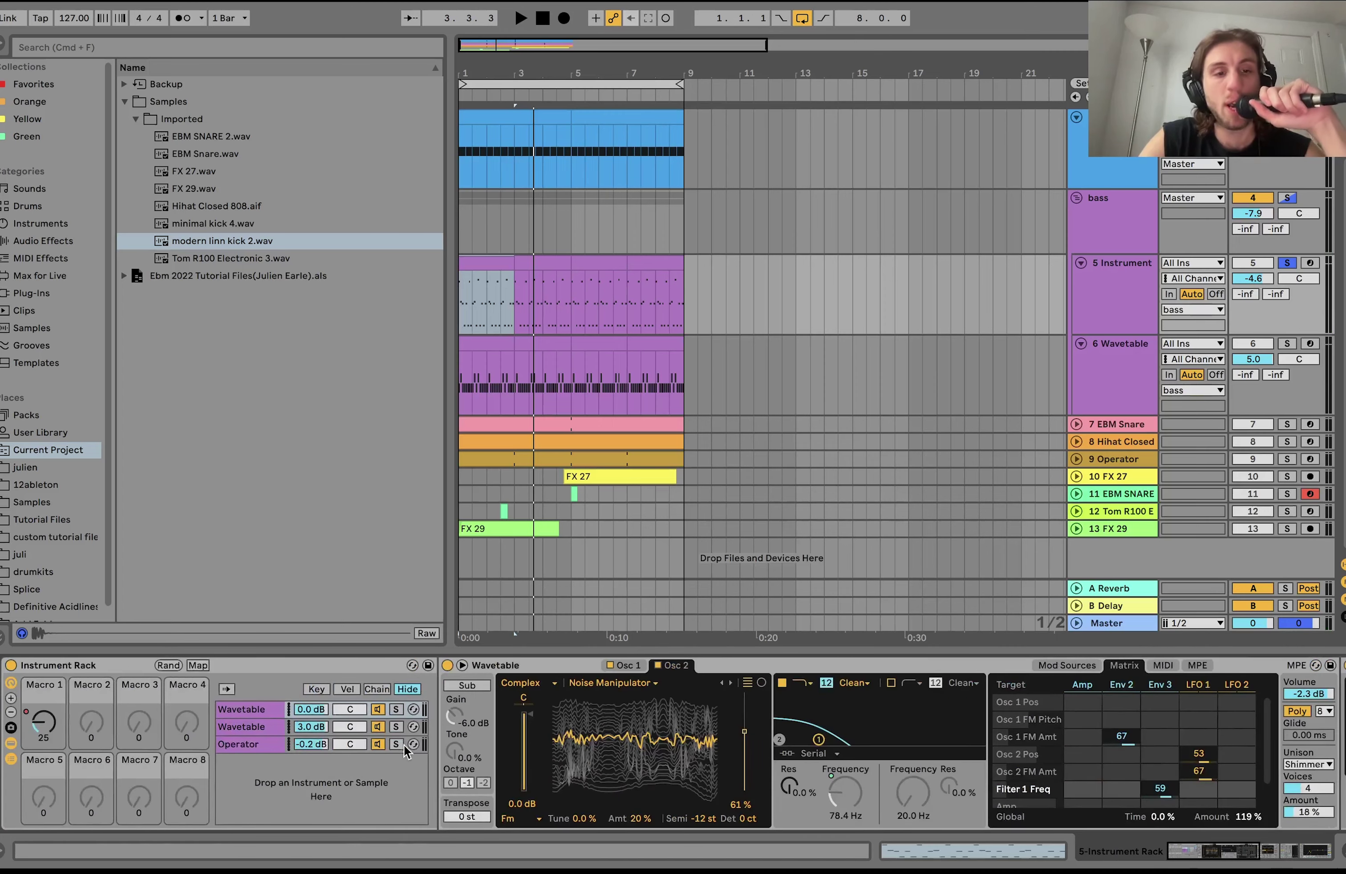
# - Solo the second Wavetable layer and view its Osc 2 Noise Manipulator wavetable and modulation matrix
pyautogui.click(396, 727)
pyautogui.press('space')
pyautogui.hscroll(8, 445, 743)
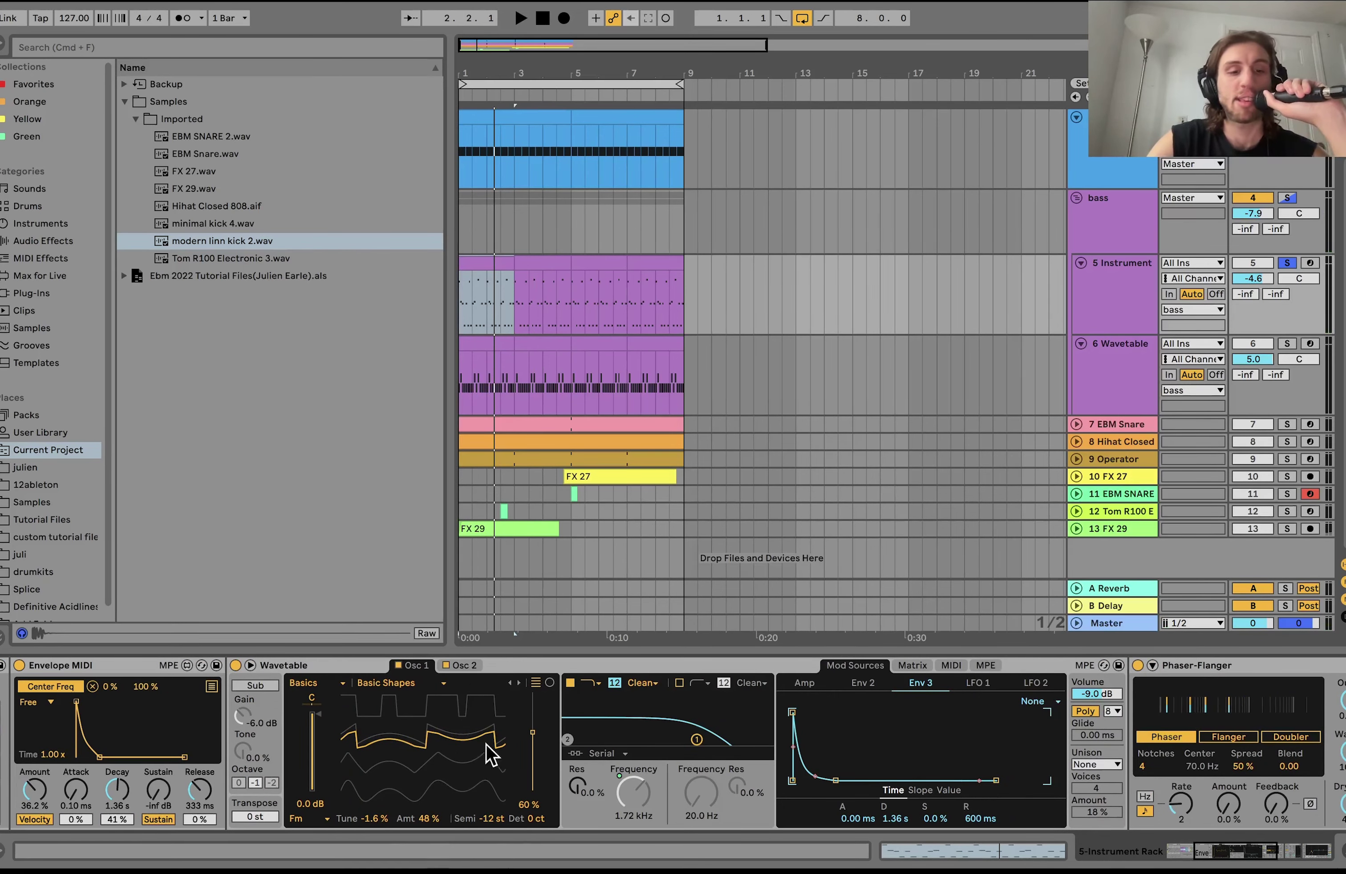
pyautogui.click(462, 665)
pyautogui.hscroll(5, 503, 809)
pyautogui.click(734, 670)
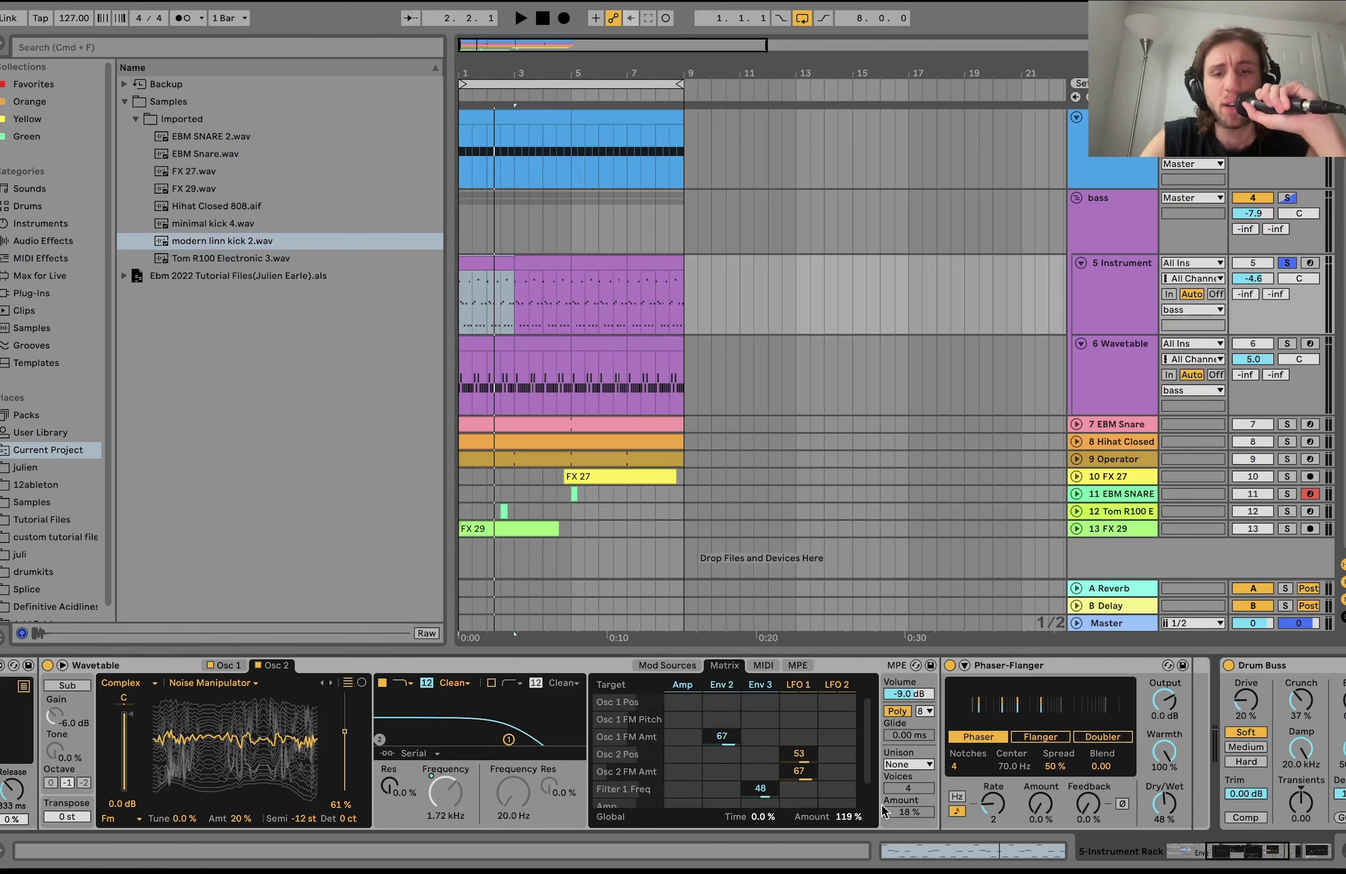
pyautogui.hscroll(3, 874, 816)
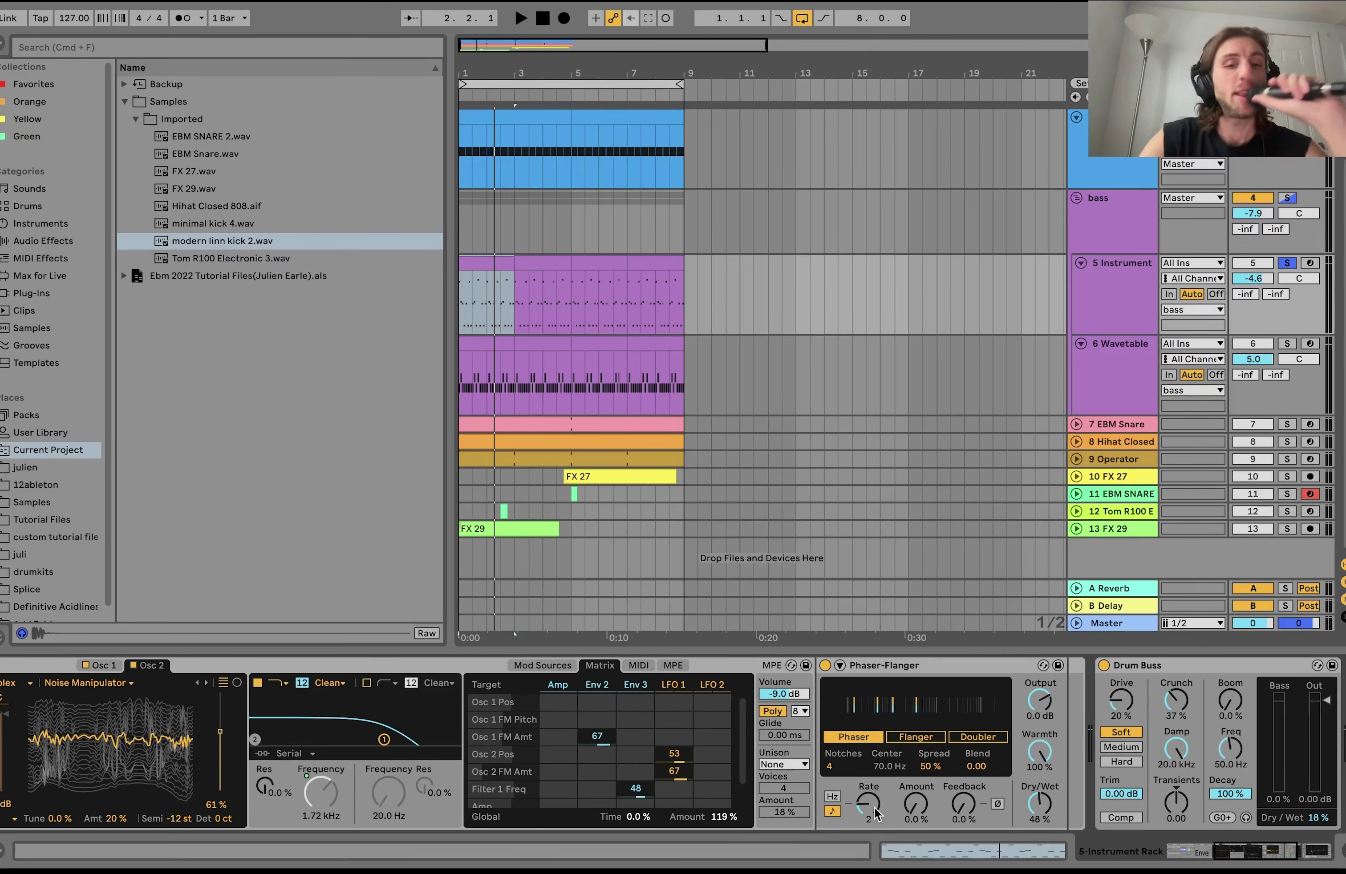
pyautogui.click(894, 672)
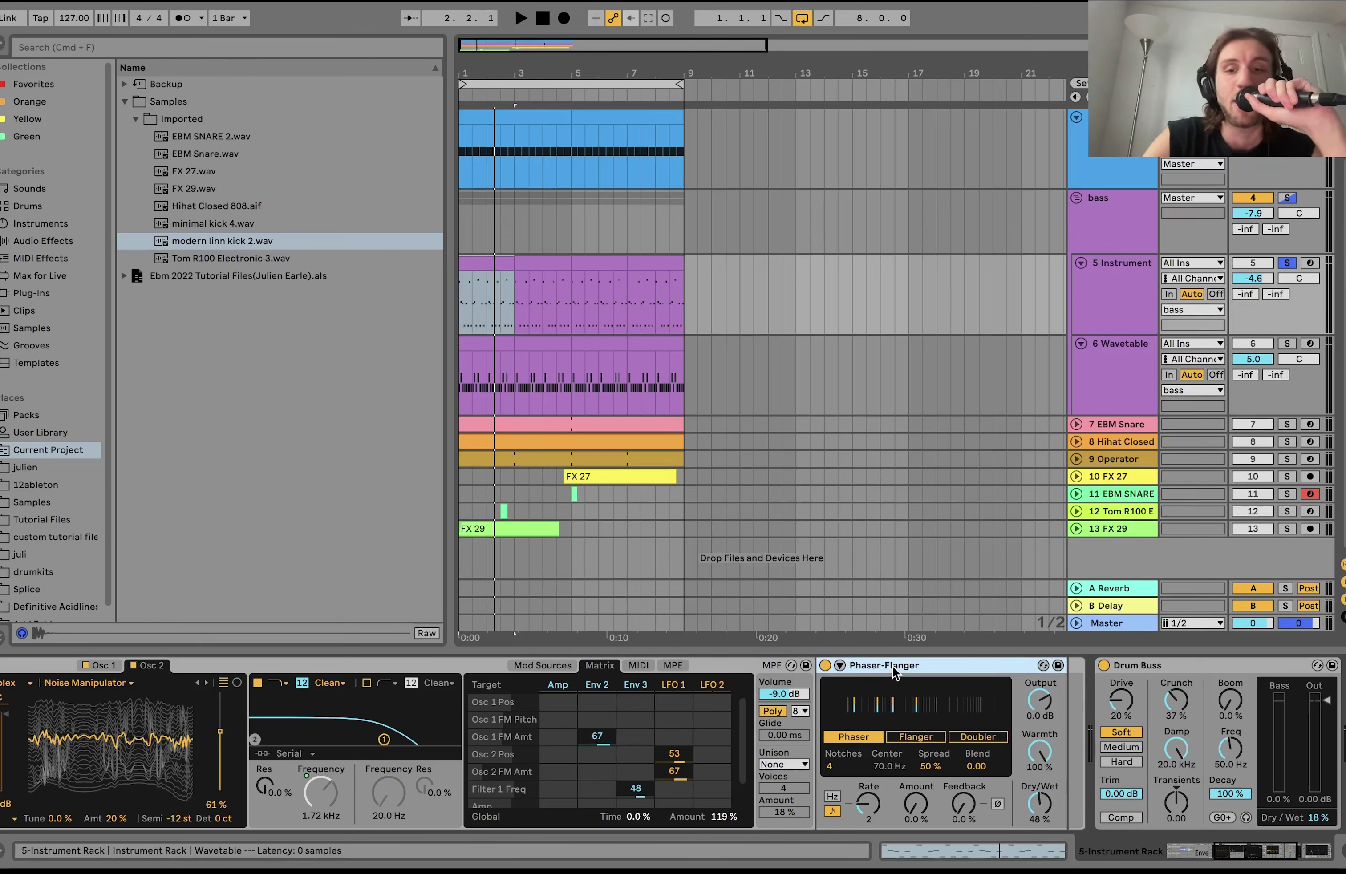
pyautogui.press('space')
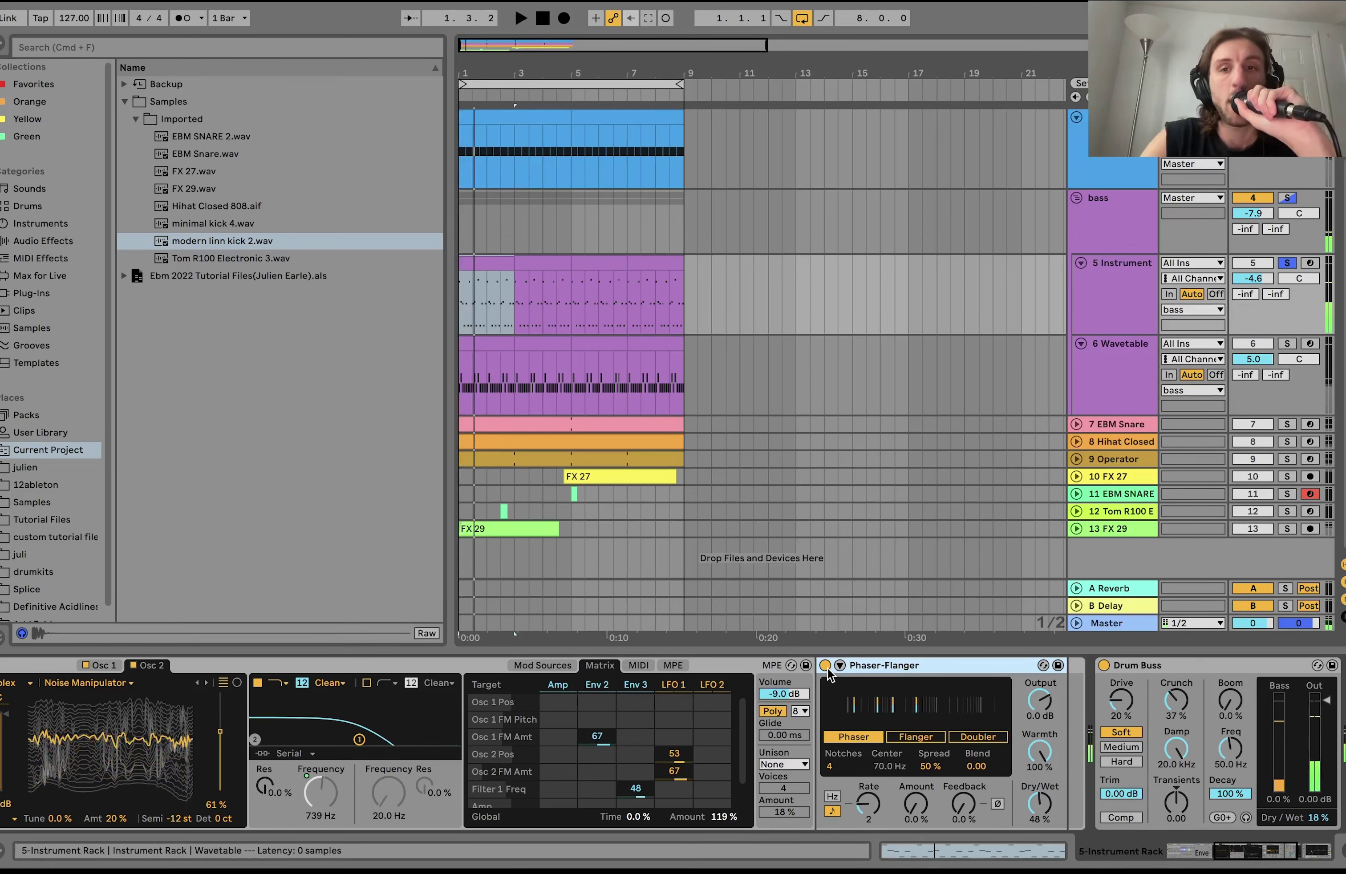
pyautogui.click(825, 668)
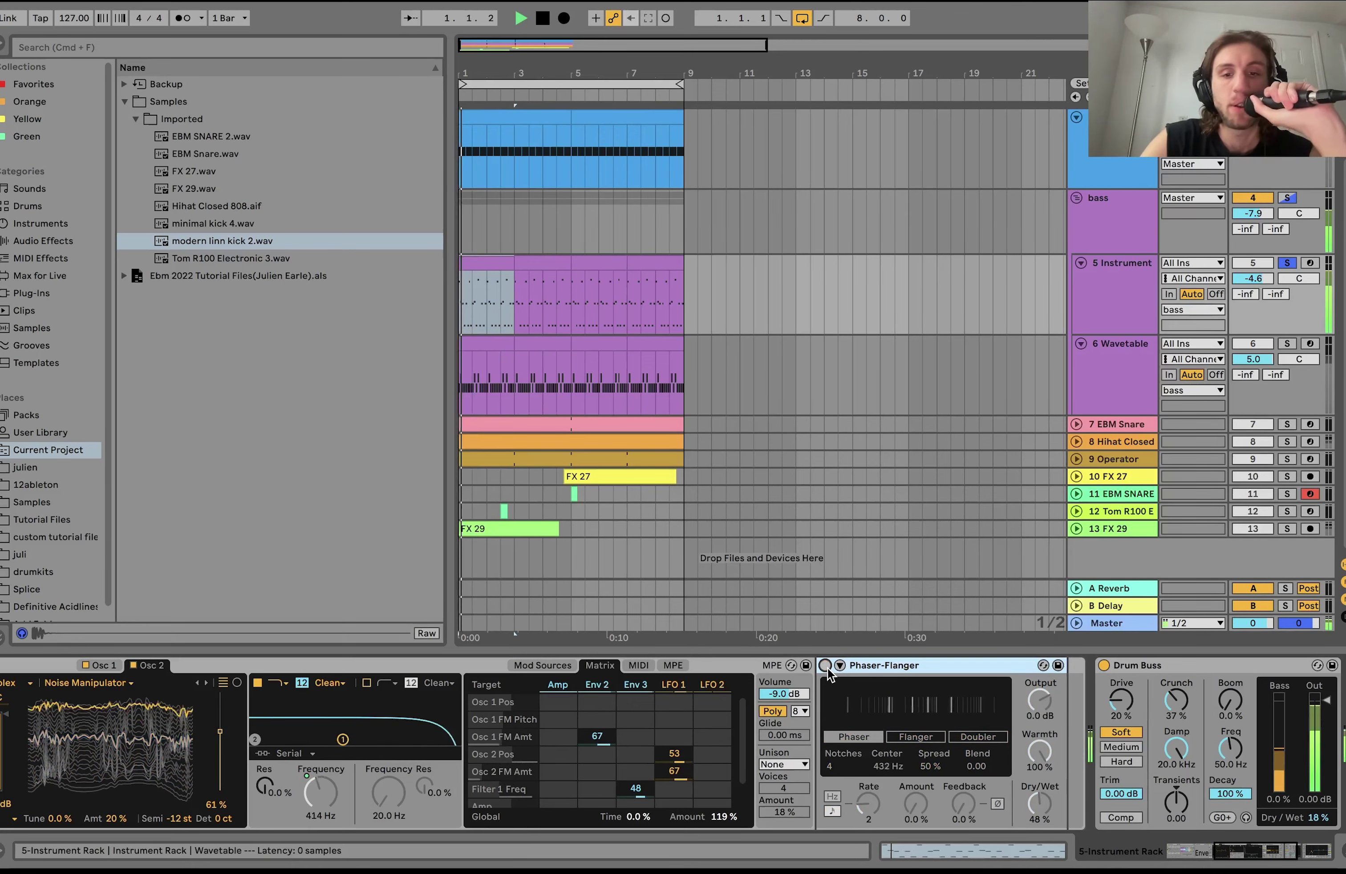
pyautogui.click(826, 668)
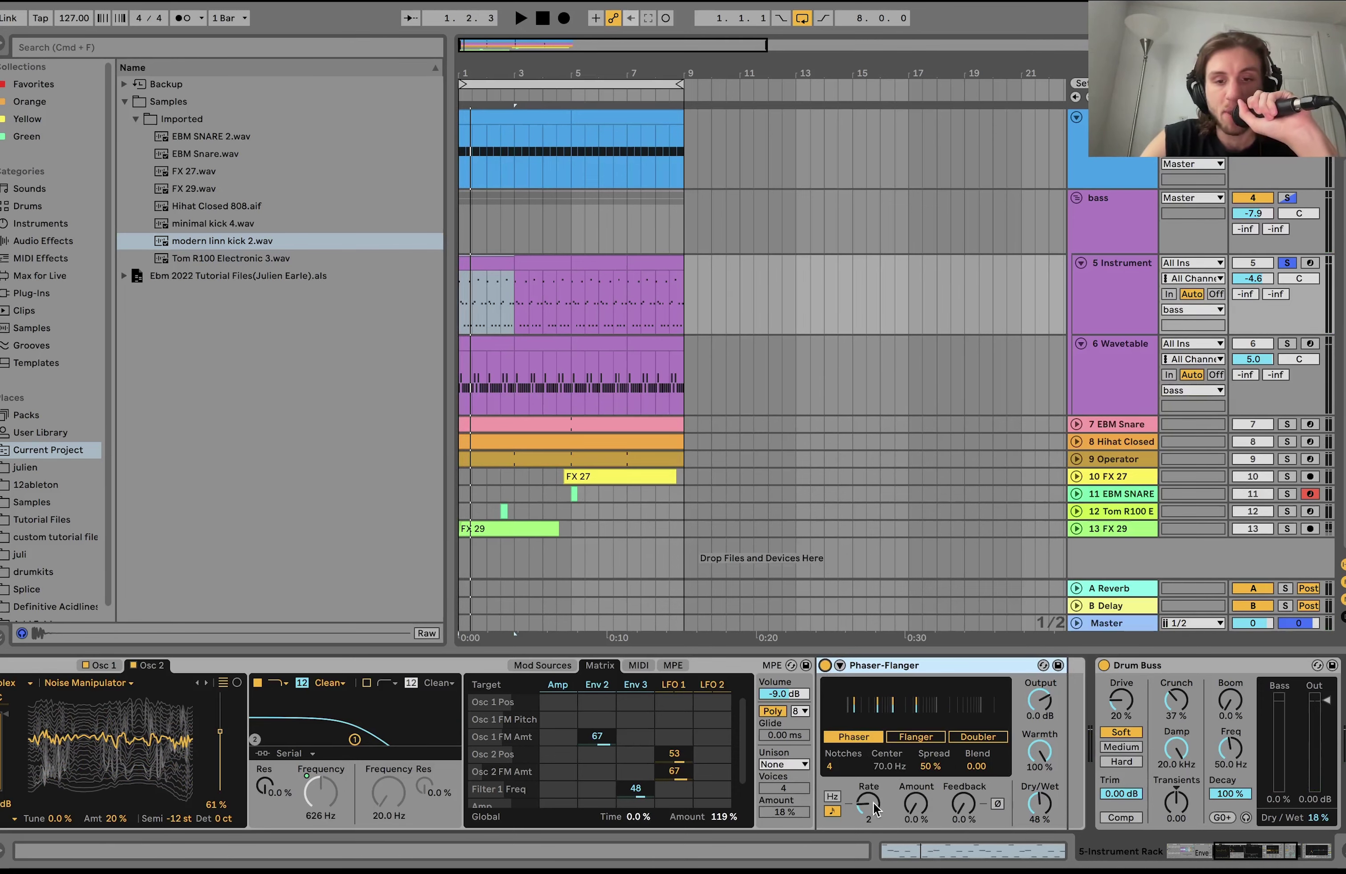
pyautogui.hscroll(-10, 844, 784)
pyautogui.click(483, 734)
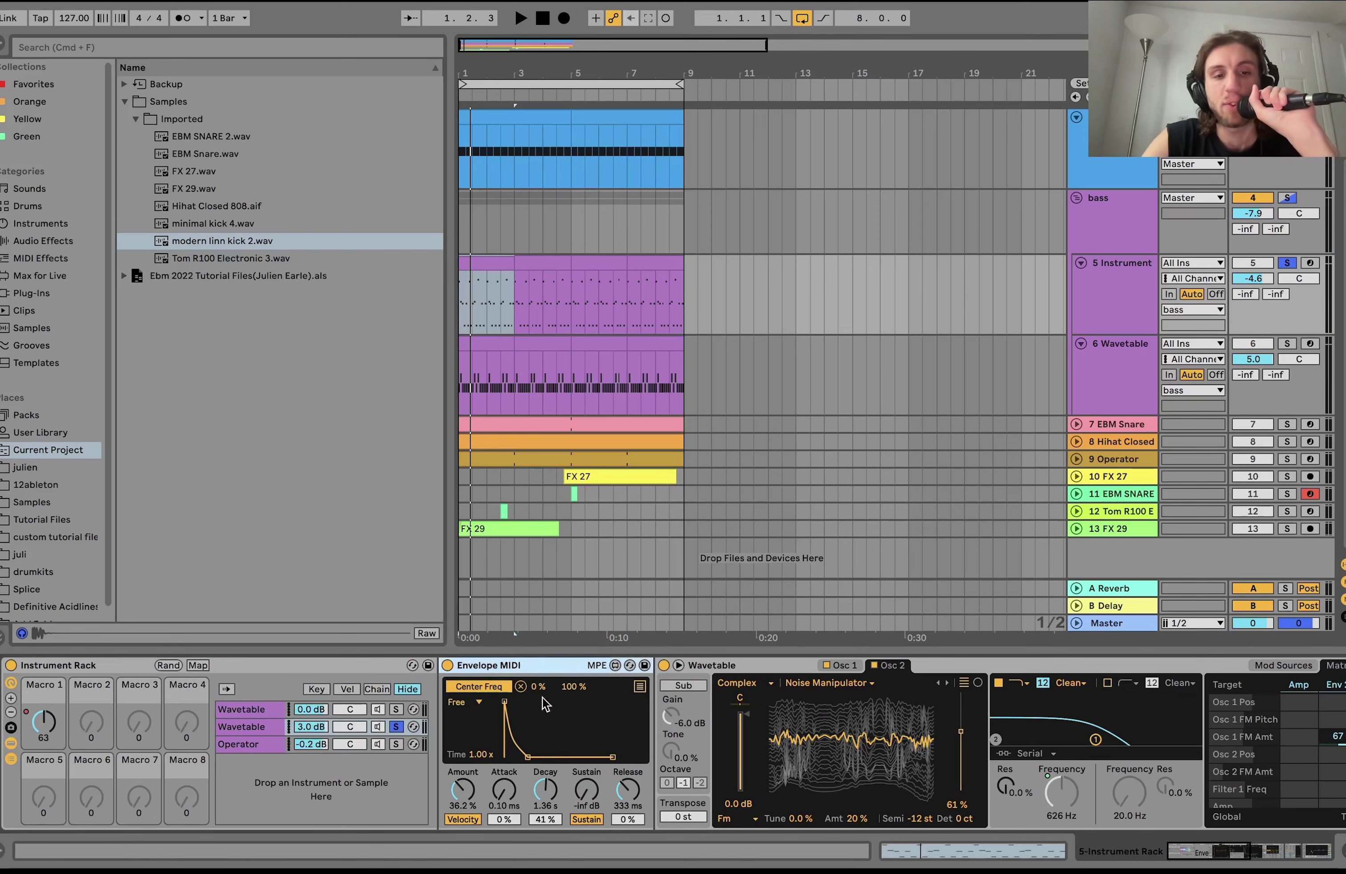
pyautogui.press('space')
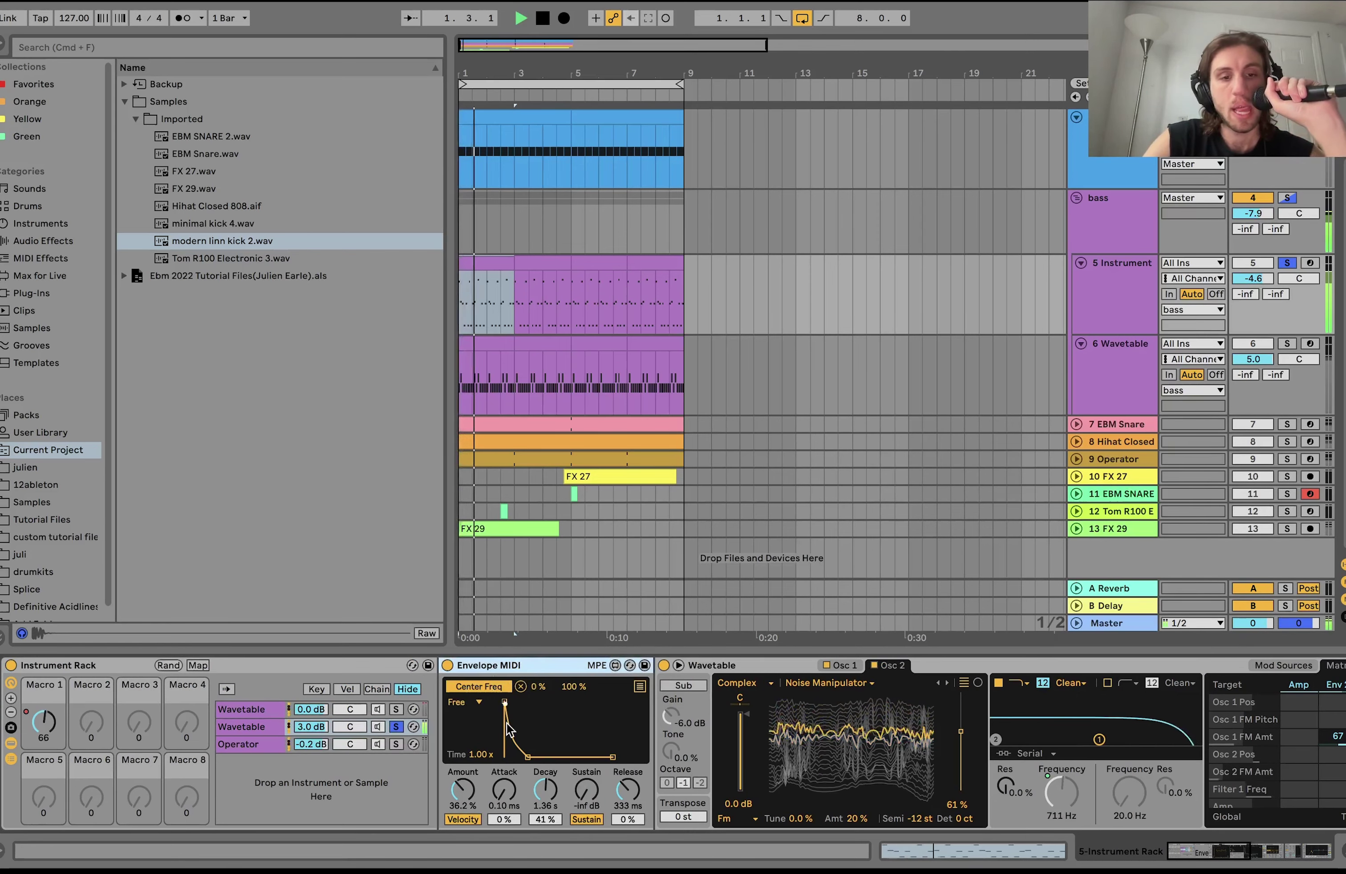
pyautogui.hscroll(10, 1105, 778)
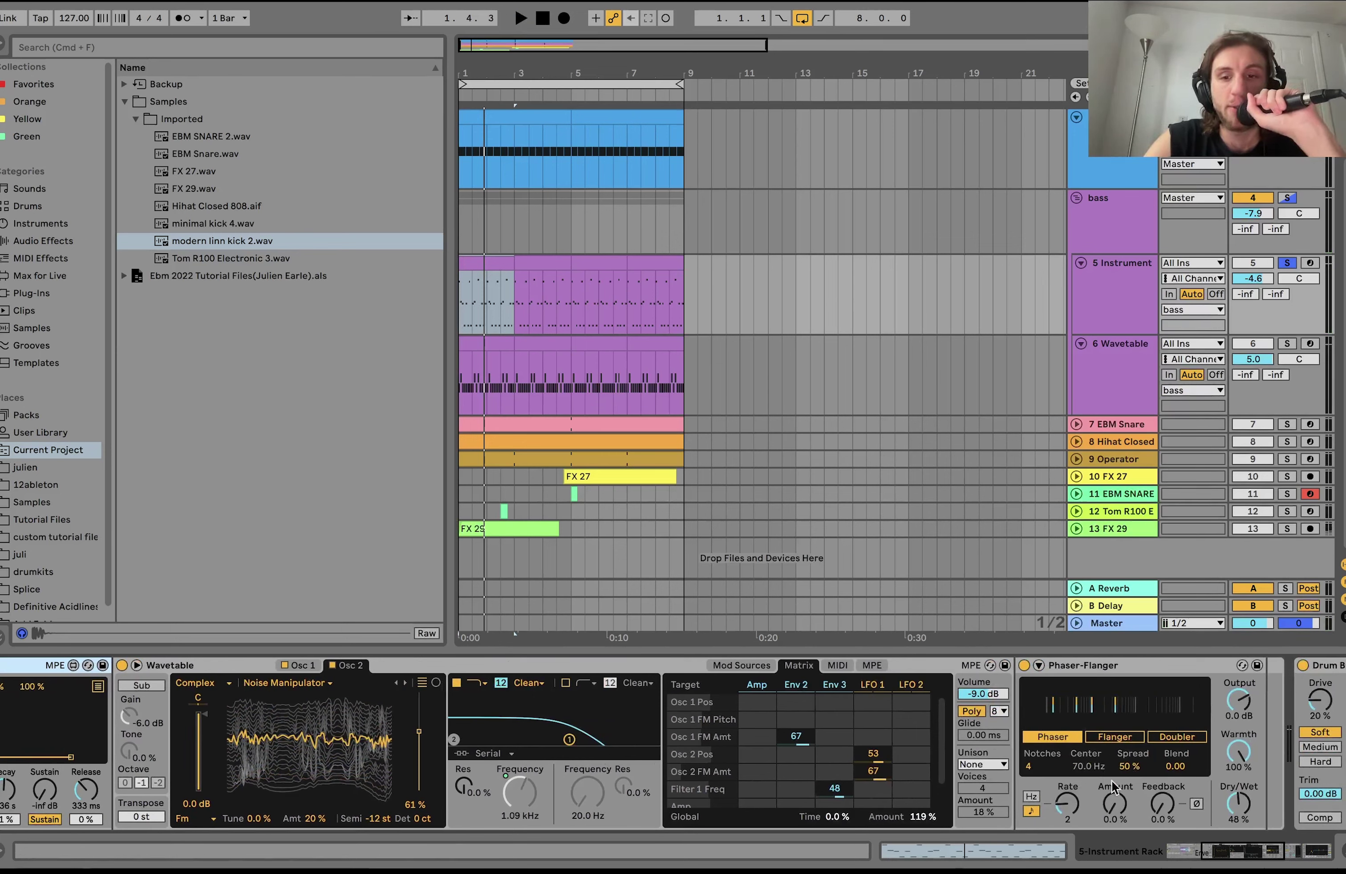
pyautogui.press('space')
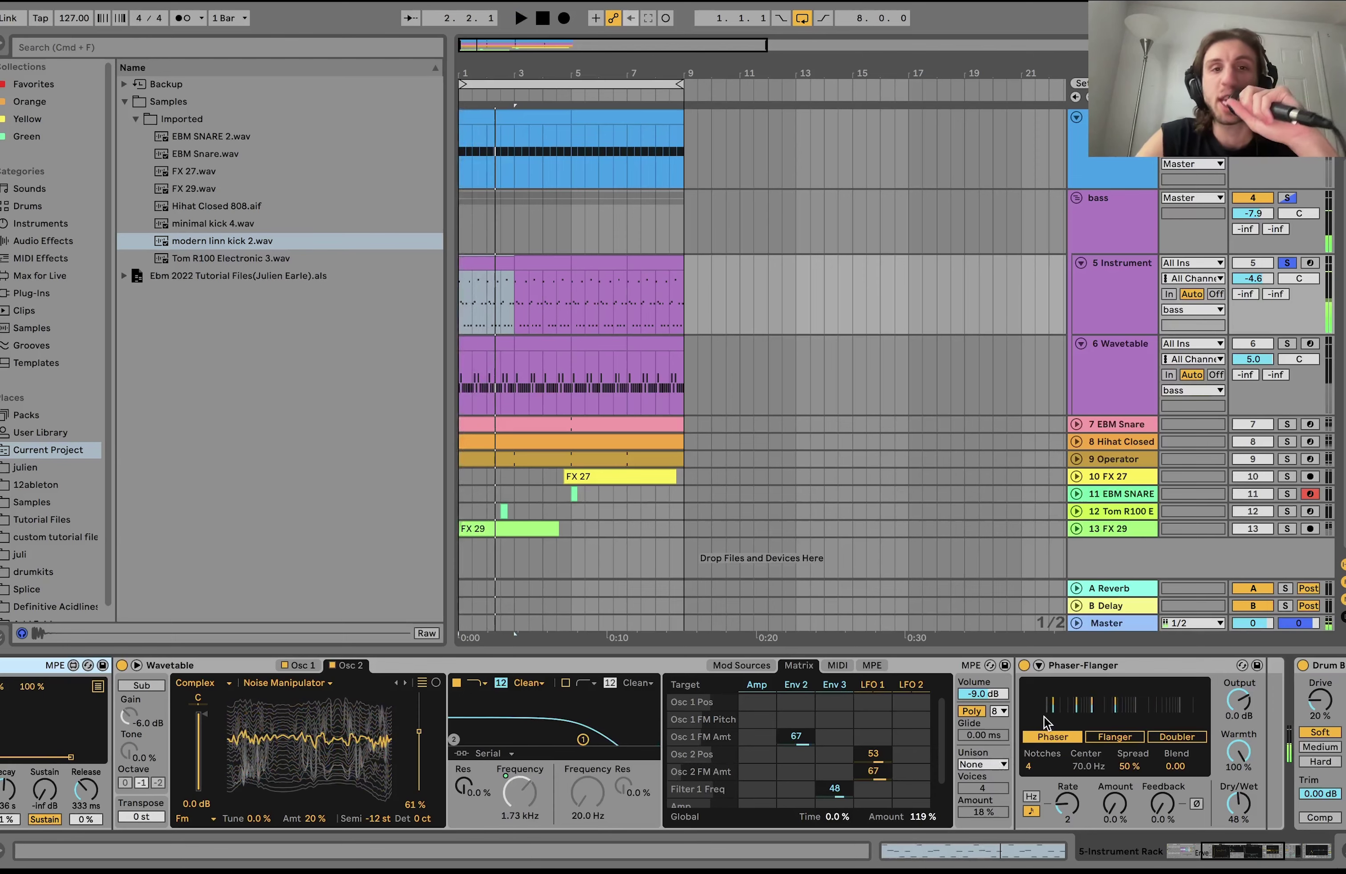
pyautogui.hscroll(-10, 1046, 722)
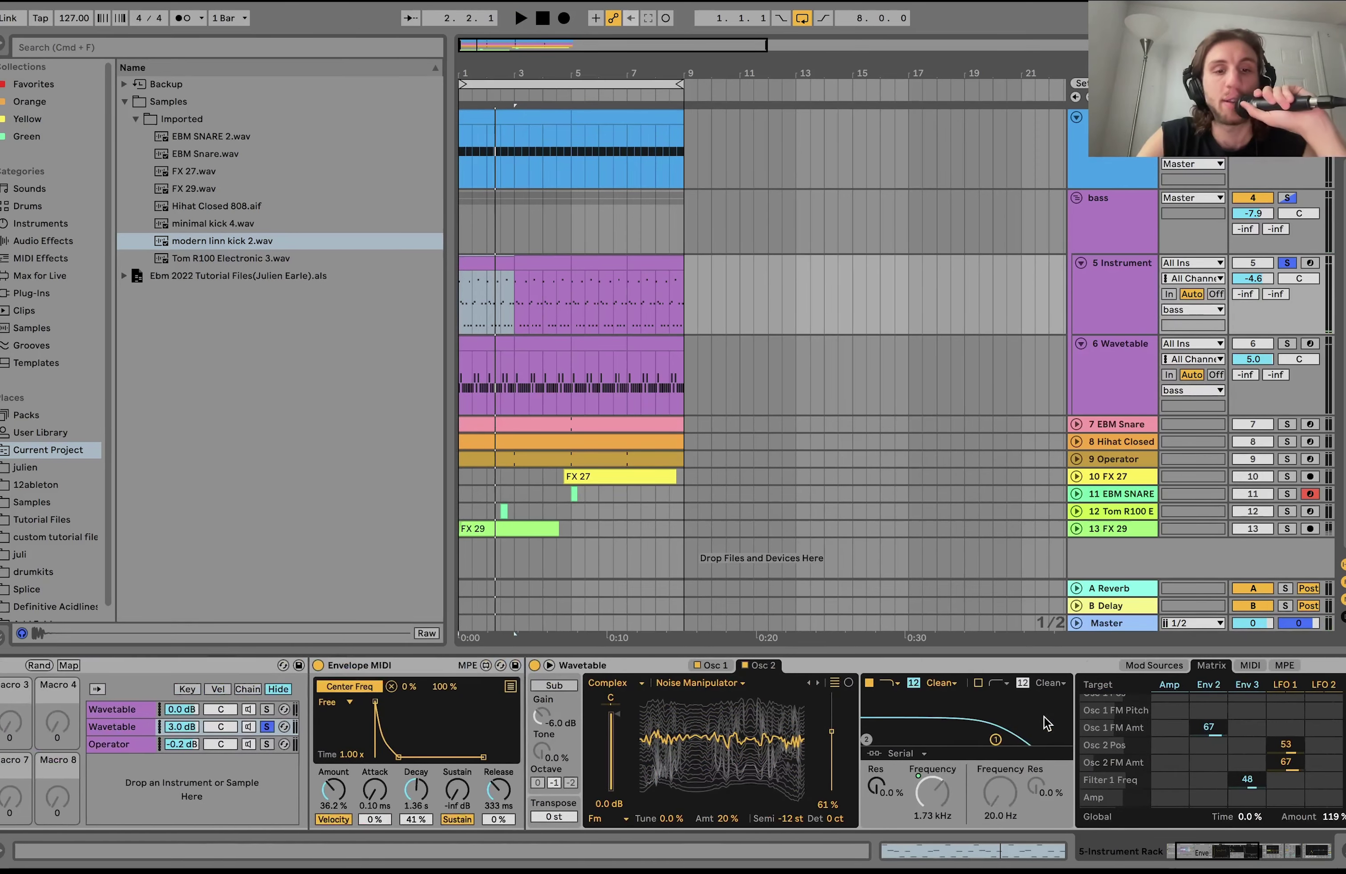
pyautogui.hscroll(-3, 1038, 723)
# - Solo the Operator layer, inspect oscillators B, C and A, then its filter envelope (600 ms, 35%)
pyautogui.click(390, 740)
pyautogui.click(506, 810)
pyautogui.click(476, 769)
pyautogui.click(491, 738)
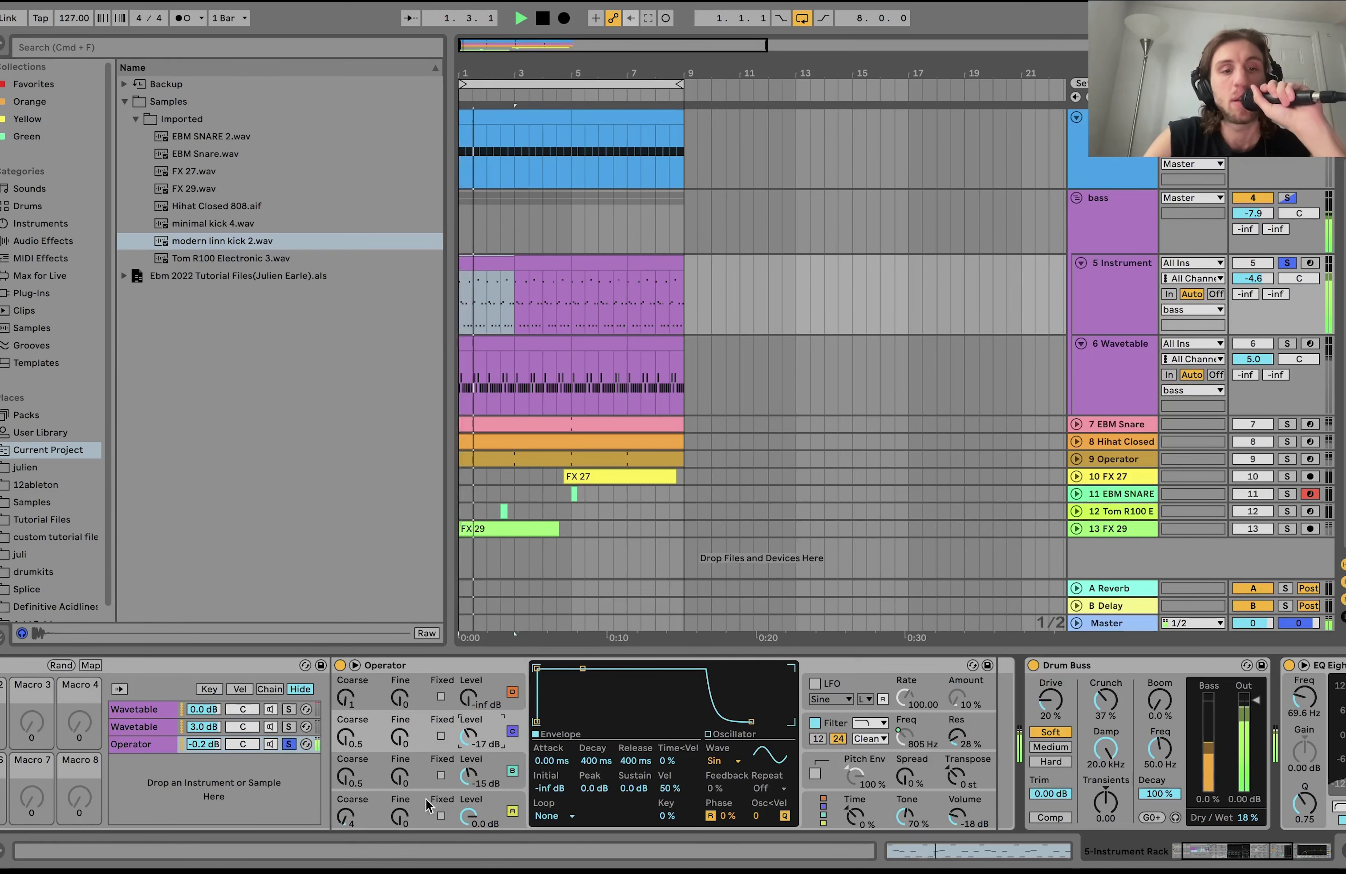
pyautogui.click(377, 799)
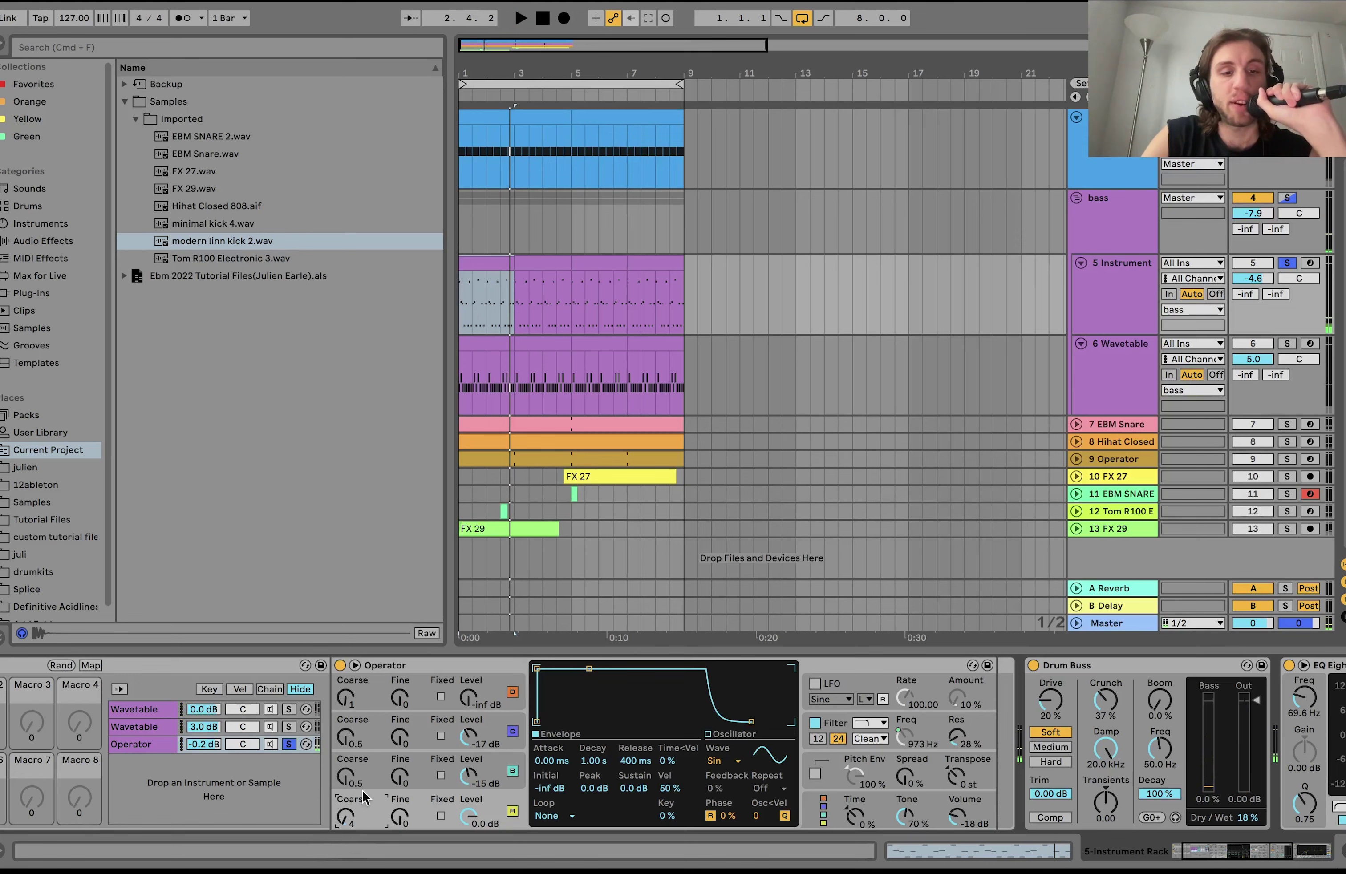
pyautogui.click(829, 721)
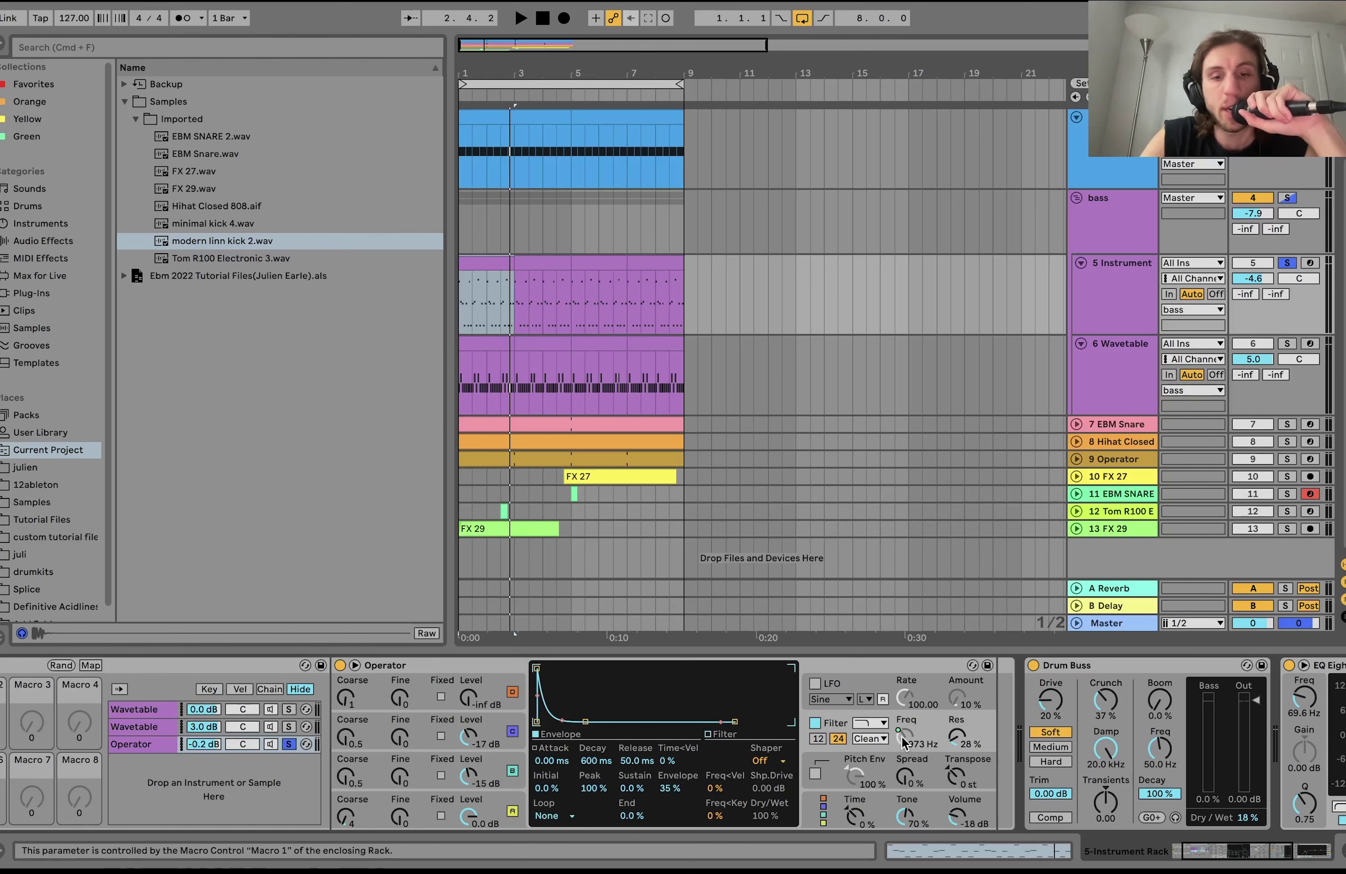
pyautogui.hscroll(-3, 168, 734)
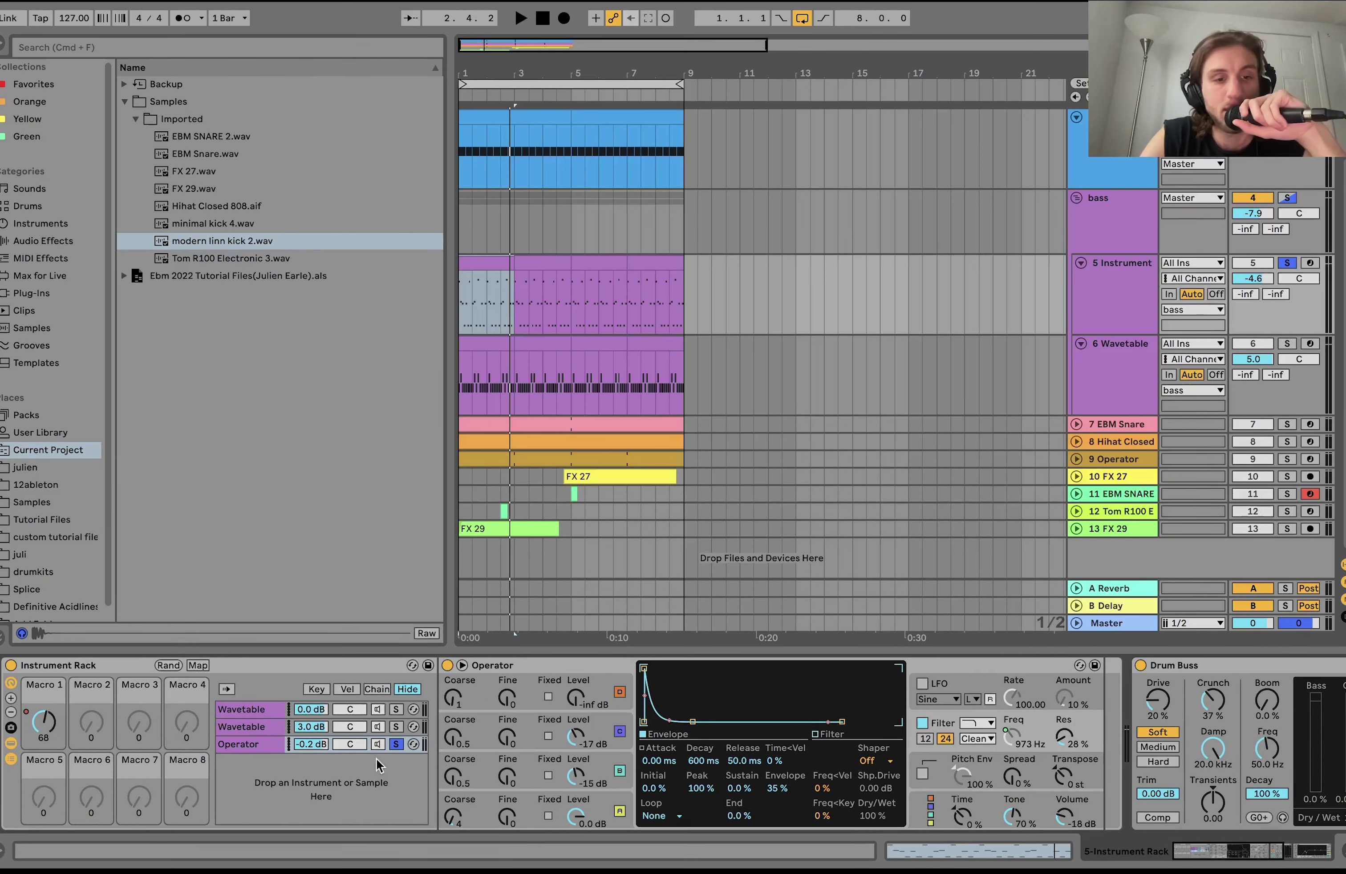
pyautogui.hscroll(15, 386, 756)
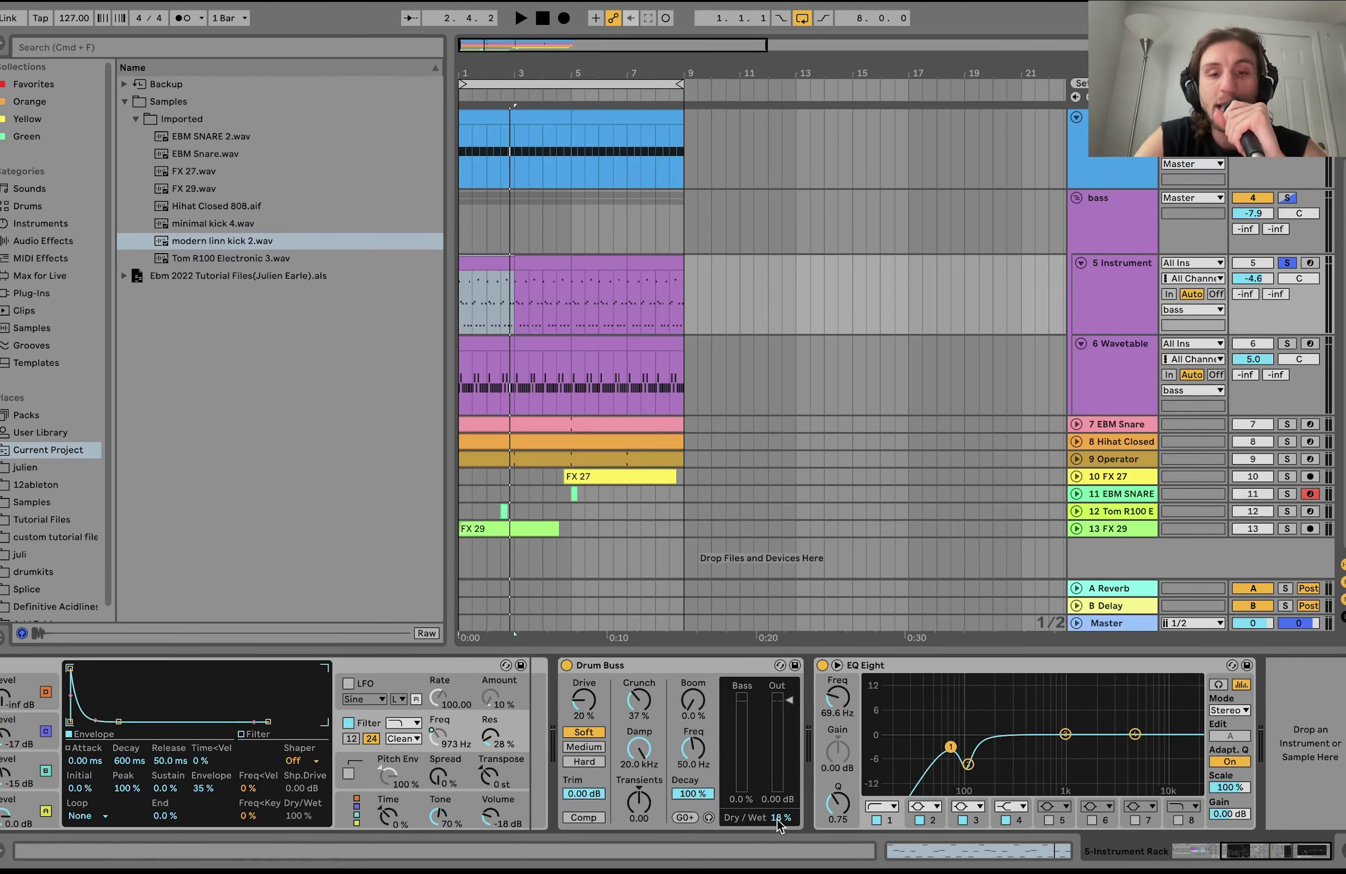
pyautogui.click(566, 666)
pyautogui.press('space')
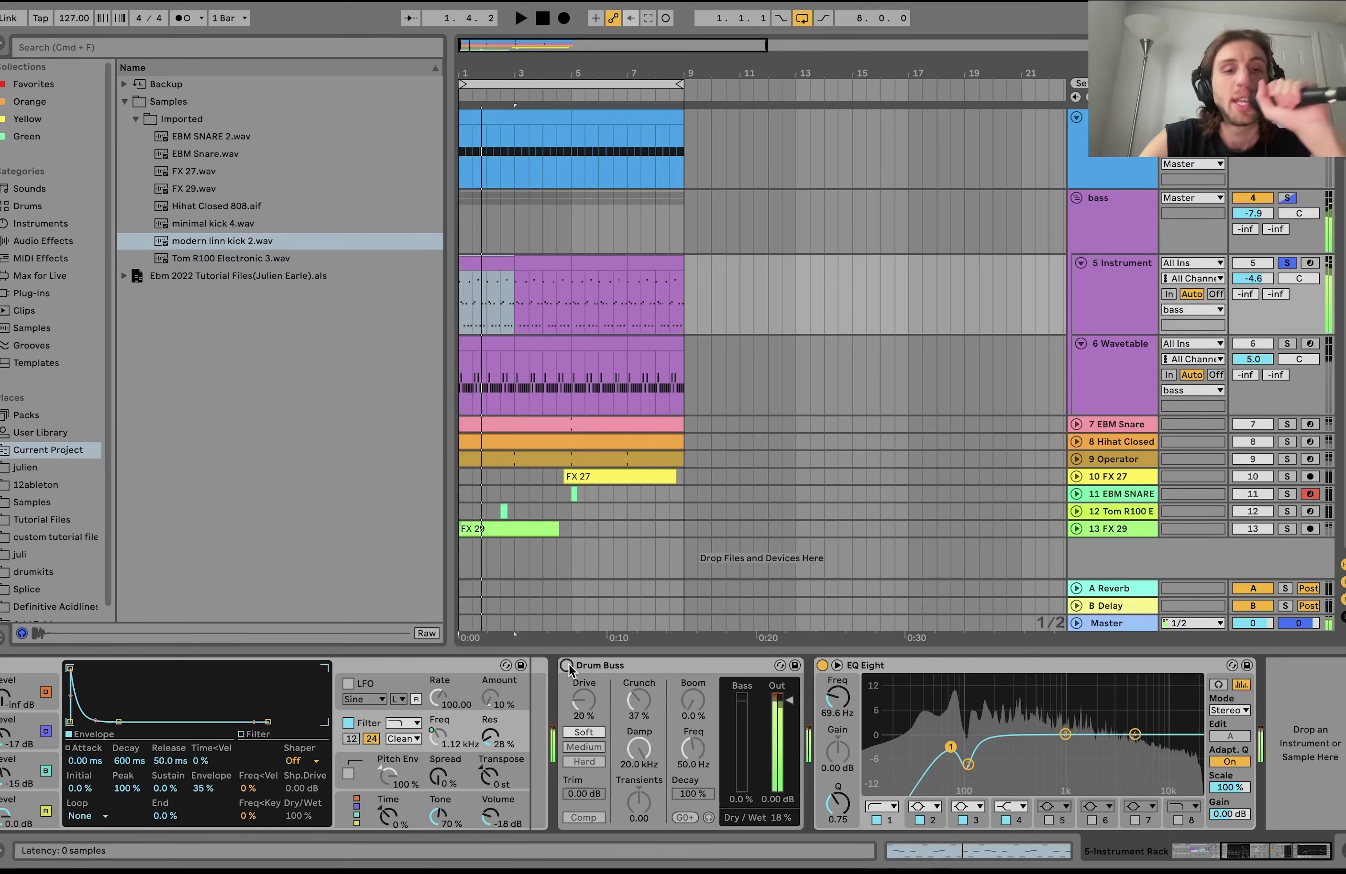
pyautogui.press('space')
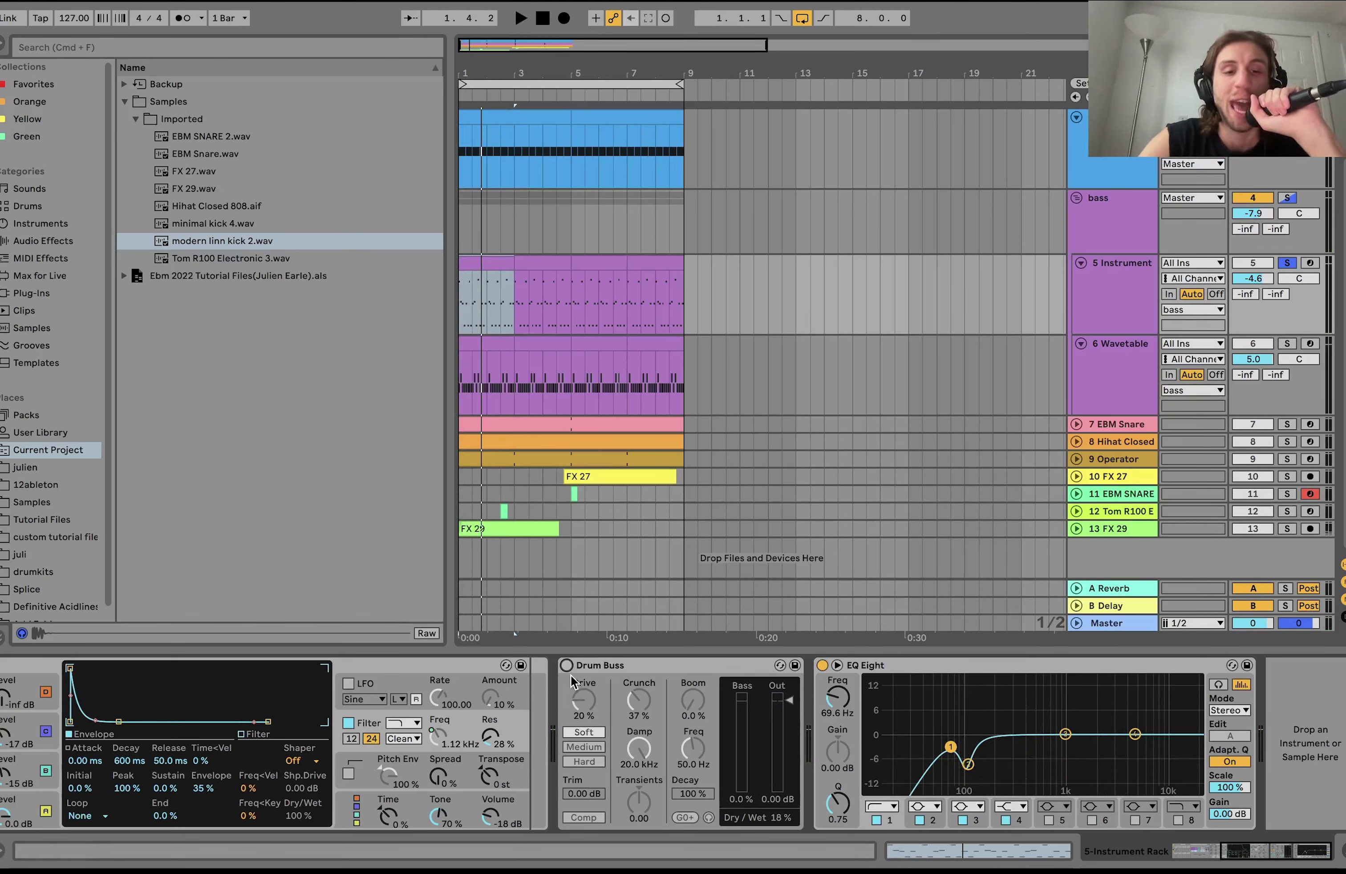
pyautogui.press('space')
pyautogui.click(564, 666)
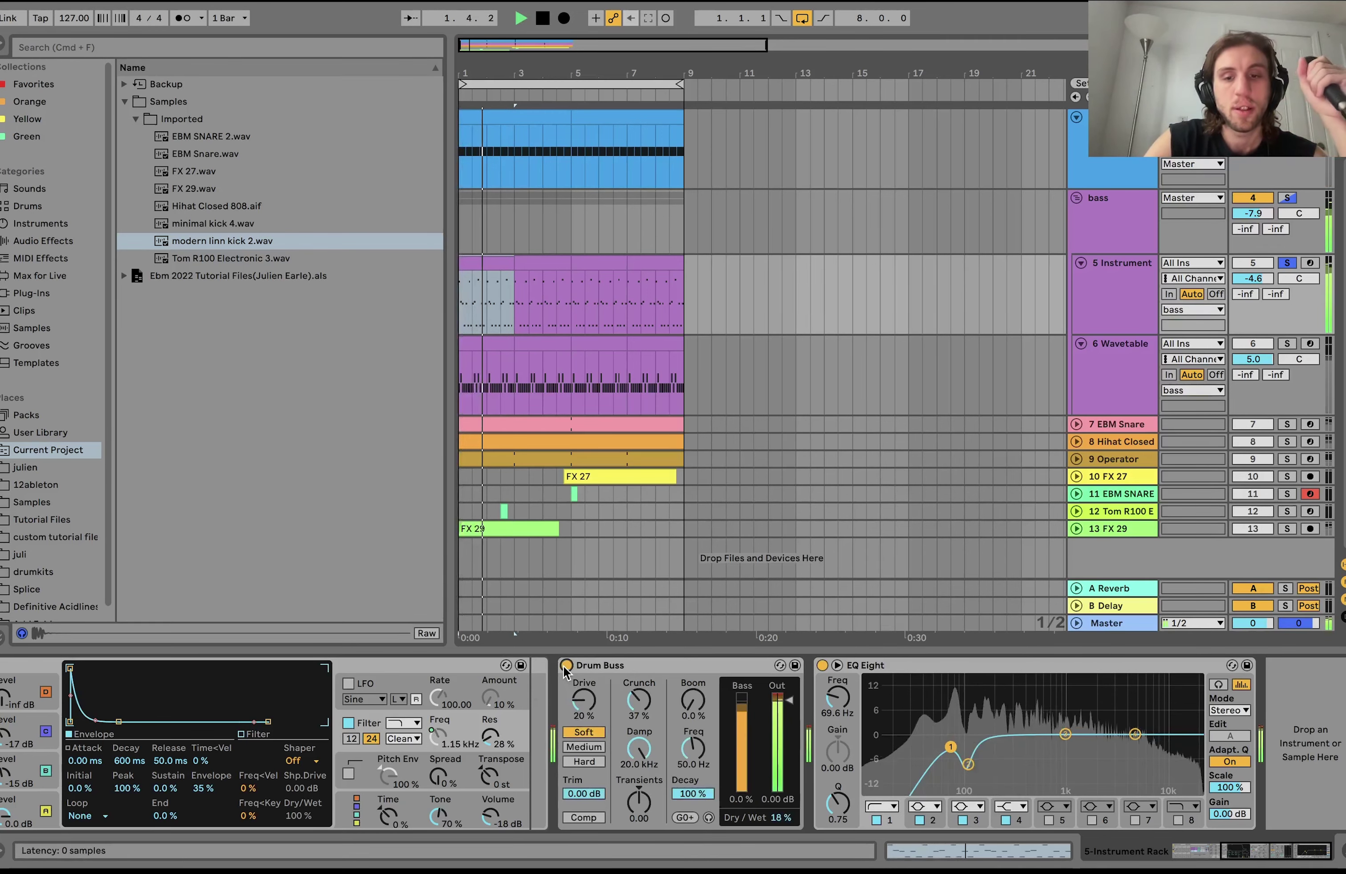
pyautogui.press('space')
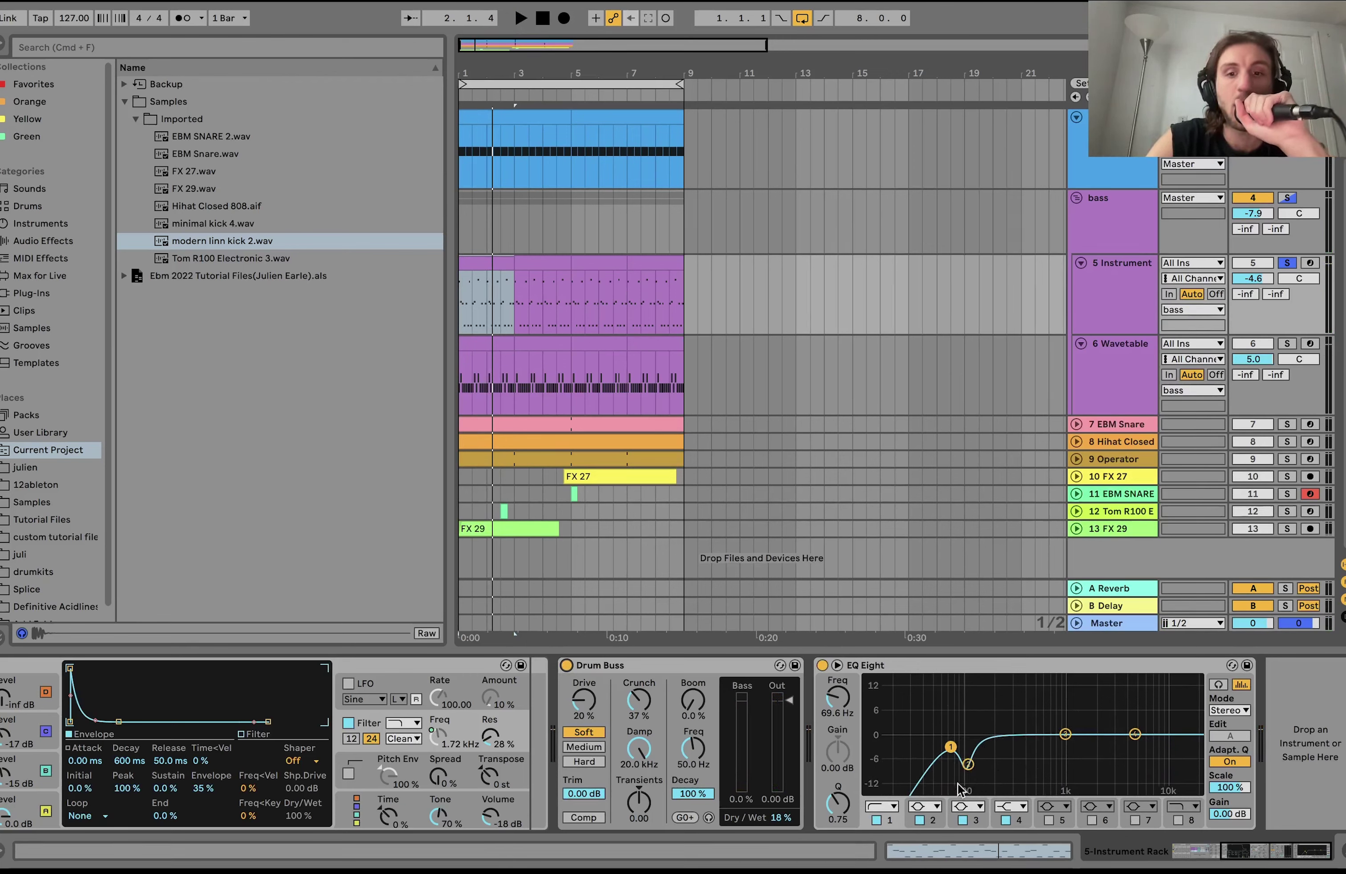
# - Solo 6 Wavetable and play it with its Basic Shapes Wavetable and EQ Eight chain shown
pyautogui.click(1287, 344)
pyautogui.click(1143, 378)
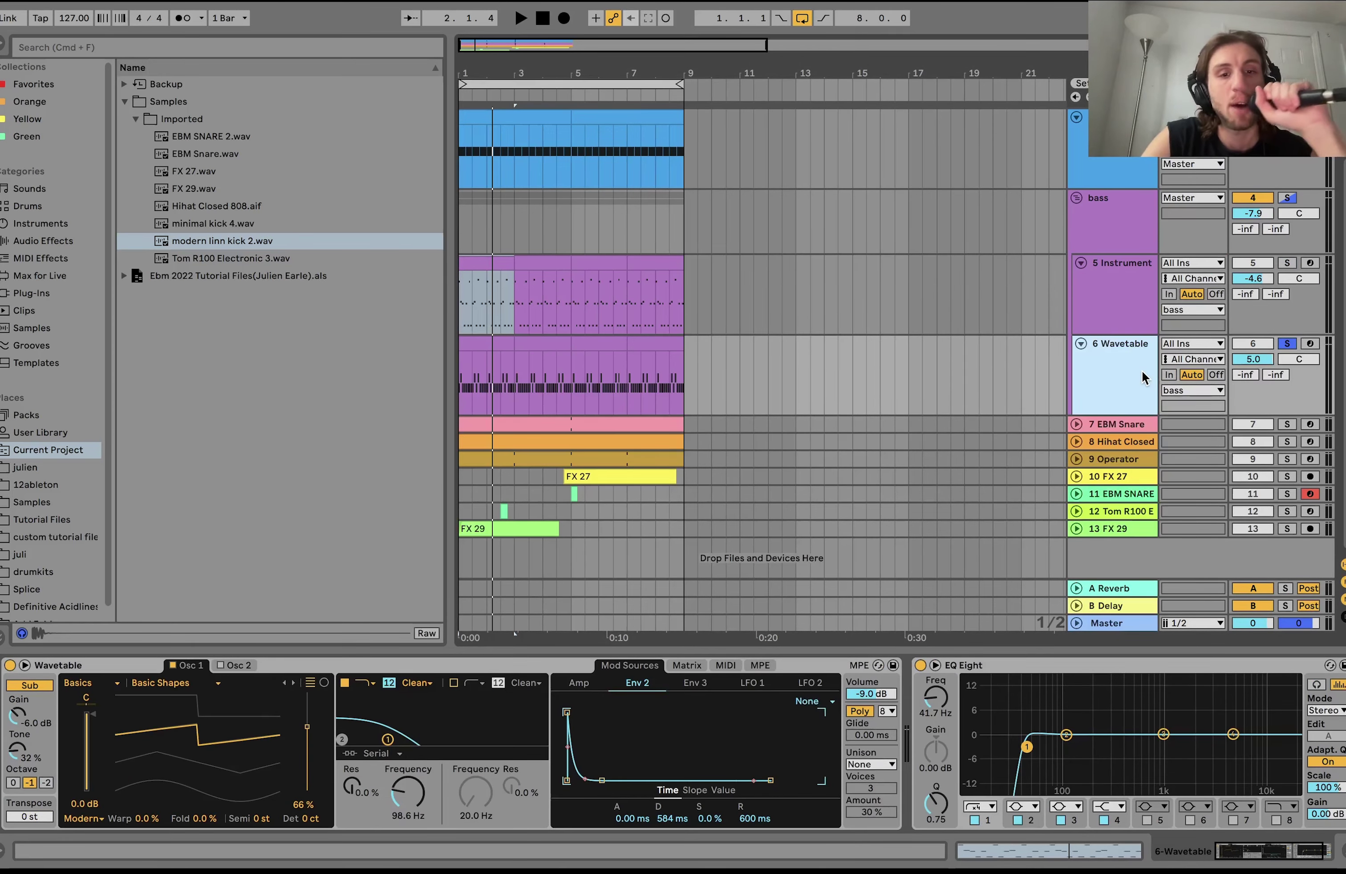
pyautogui.press('space')
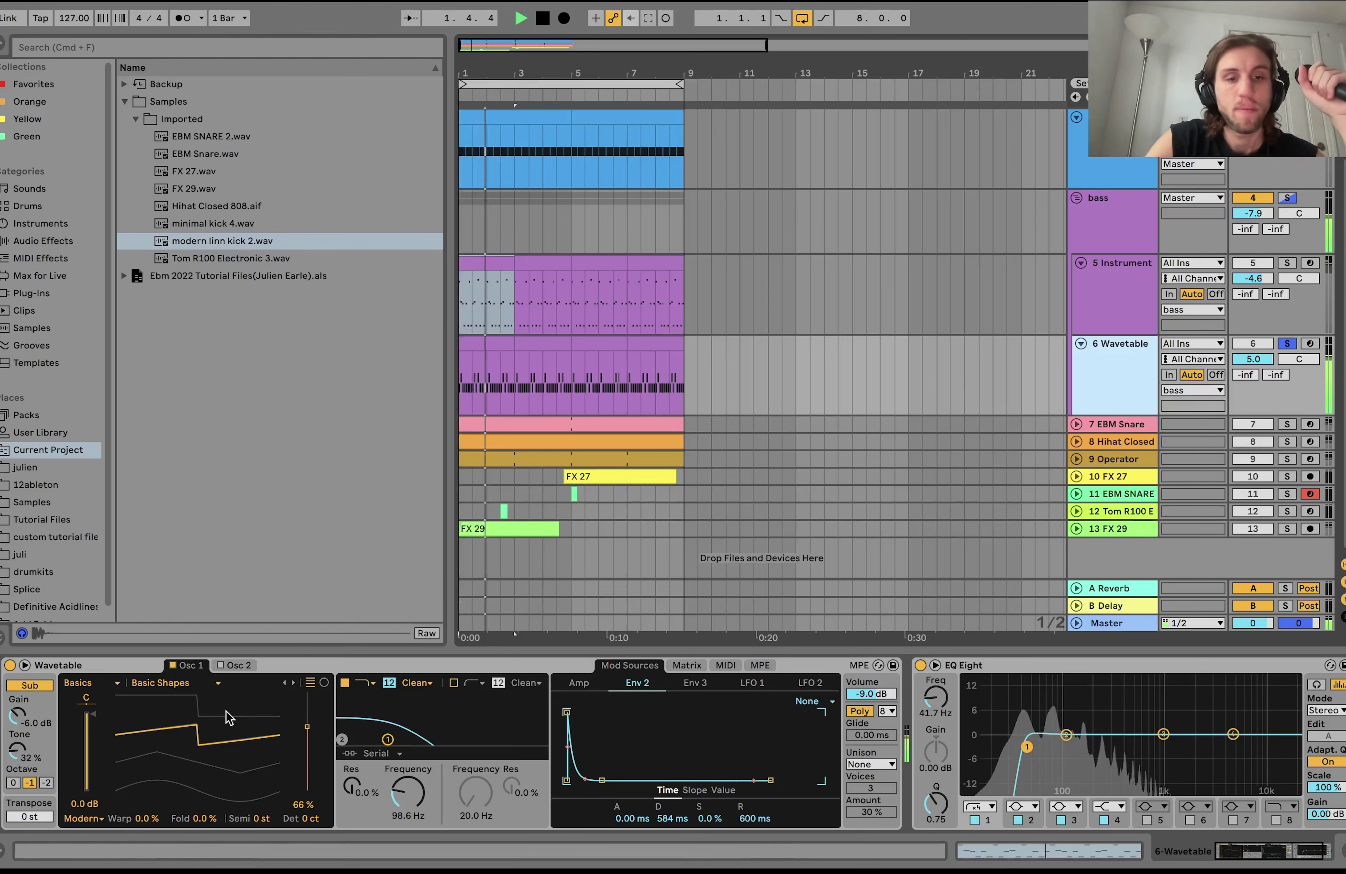
pyautogui.press('space')
# - Open the Wavetable clip's notes, expand all pitch rows, and play the E1–F1 pattern
pyautogui.doubleClick(498, 350)
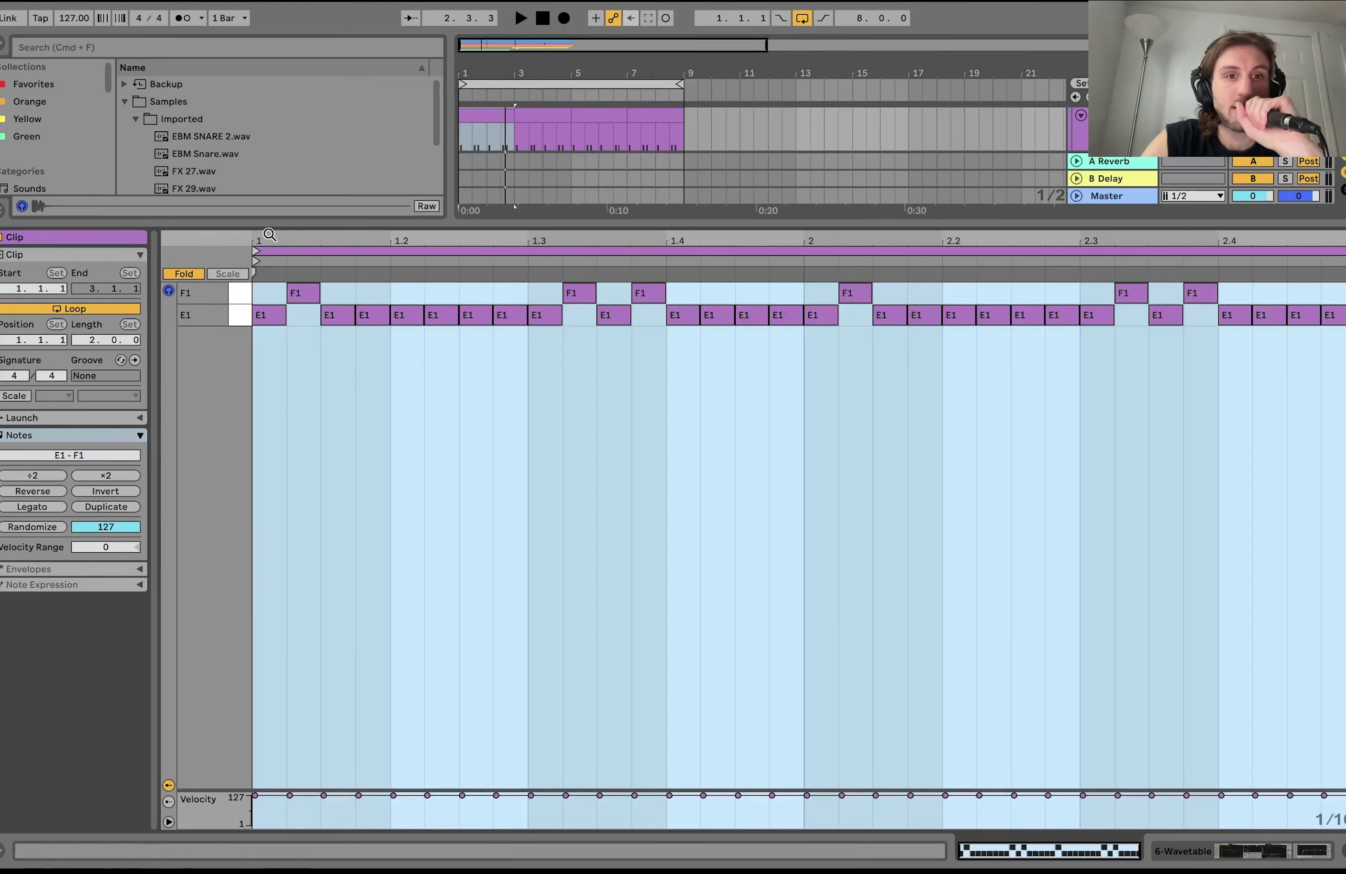
pyautogui.click(192, 274)
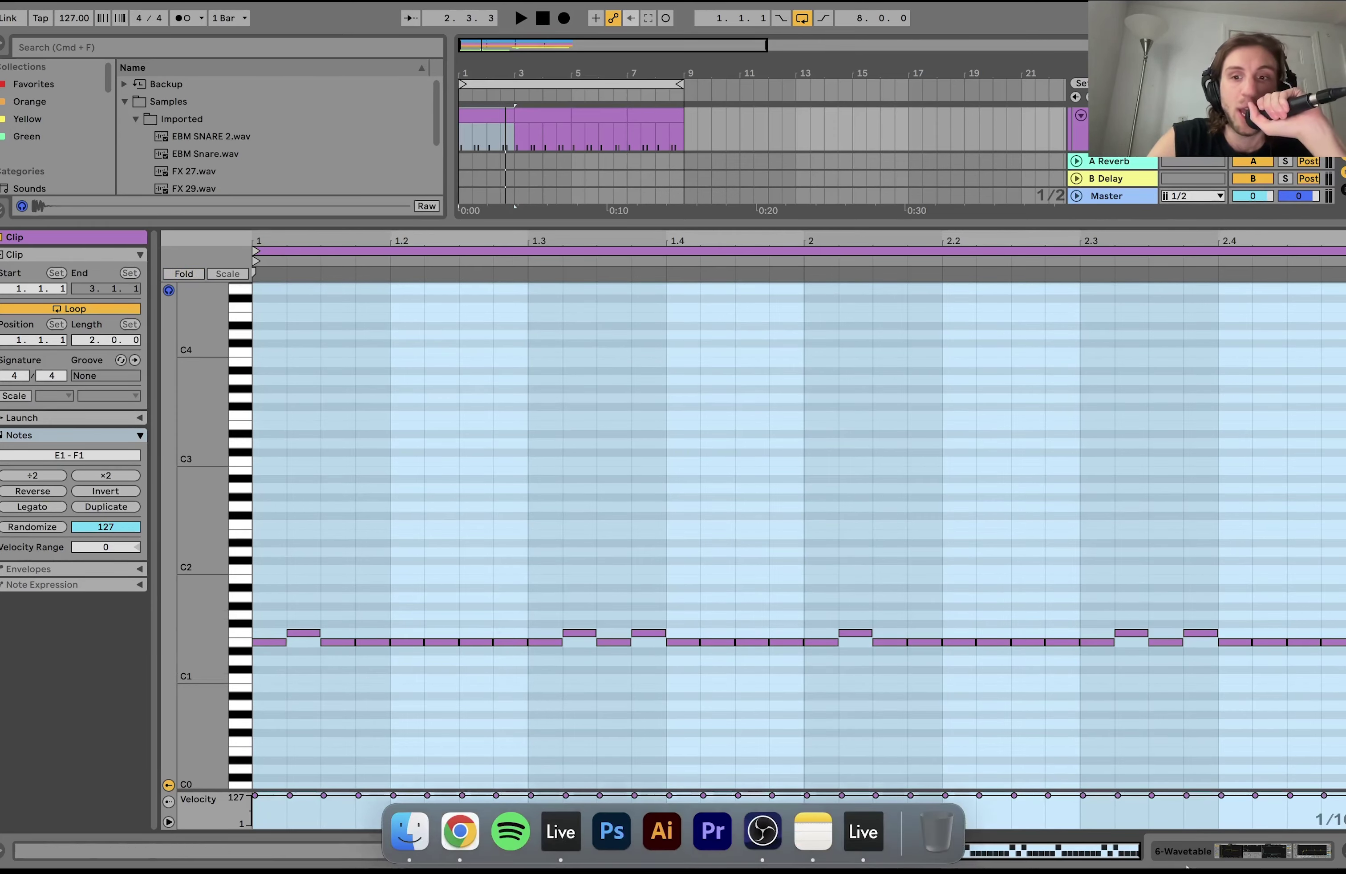
pyautogui.press('space')
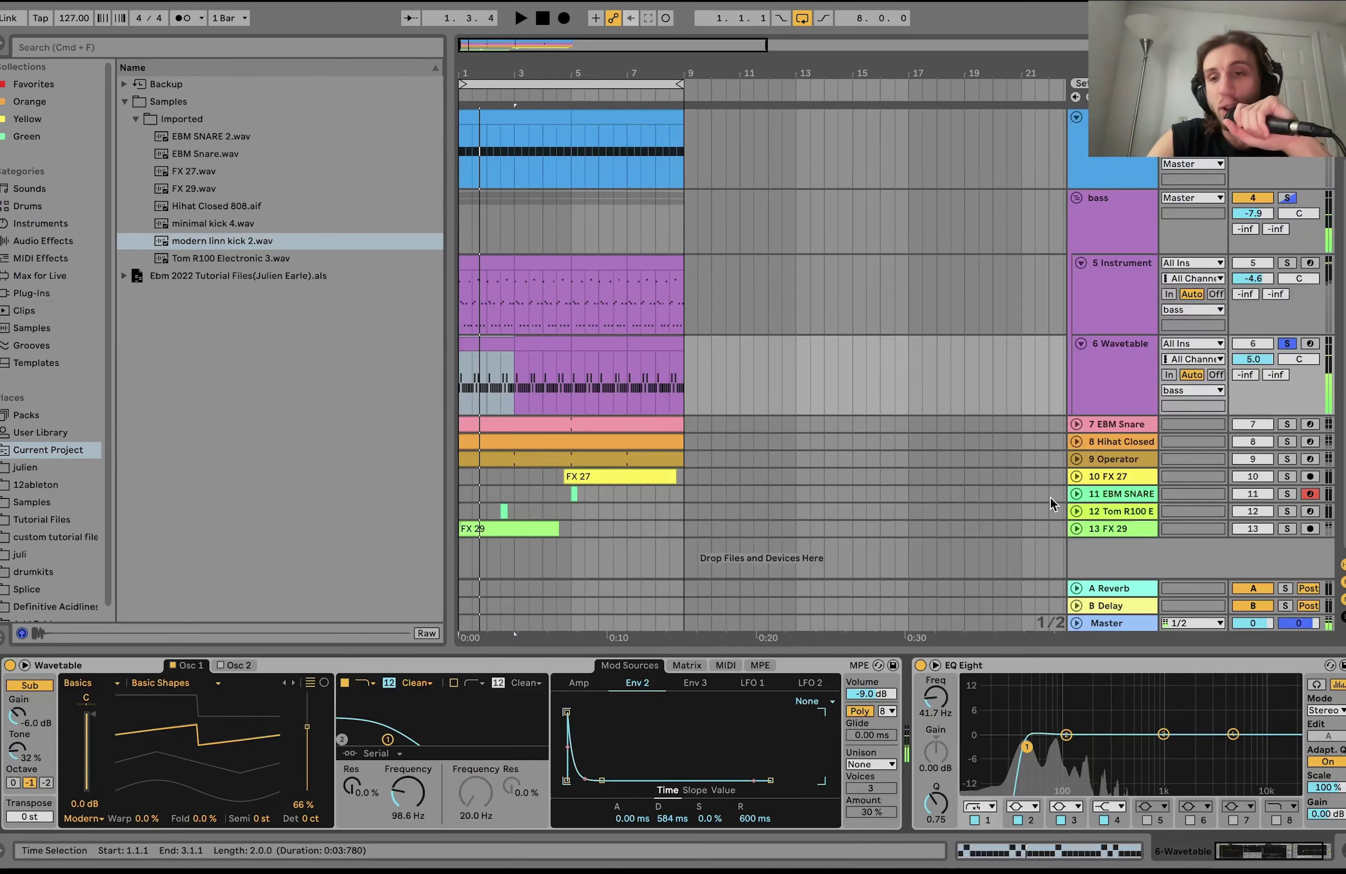
# - Try the opening bass clip on 6 Wavetable, audition it, then undo the move
pyautogui.moveTo(491, 276); pyautogui.dragTo(487, 365)
pyautogui.press('space')
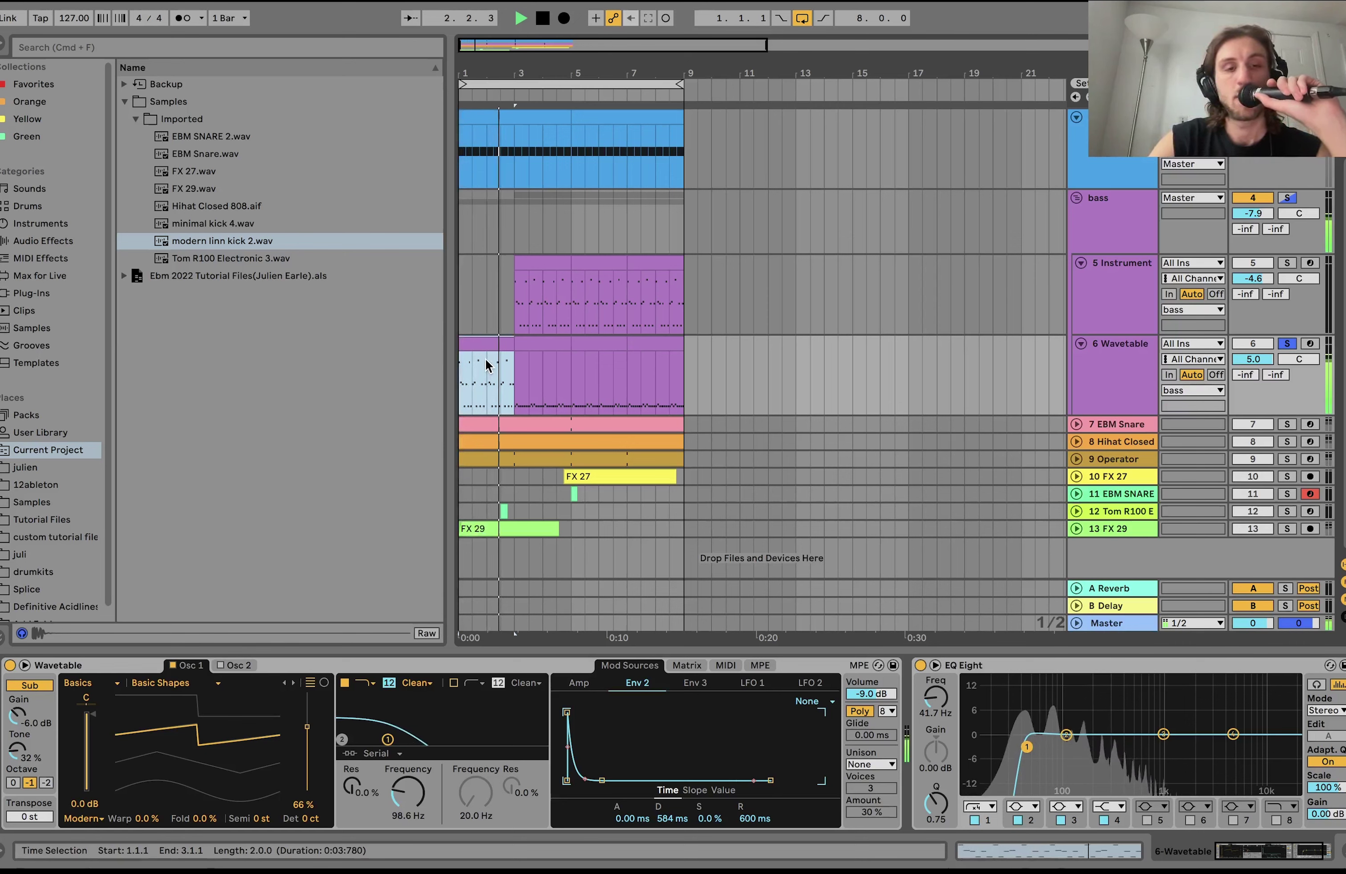
pyautogui.press('space')
pyautogui.press('super+z')
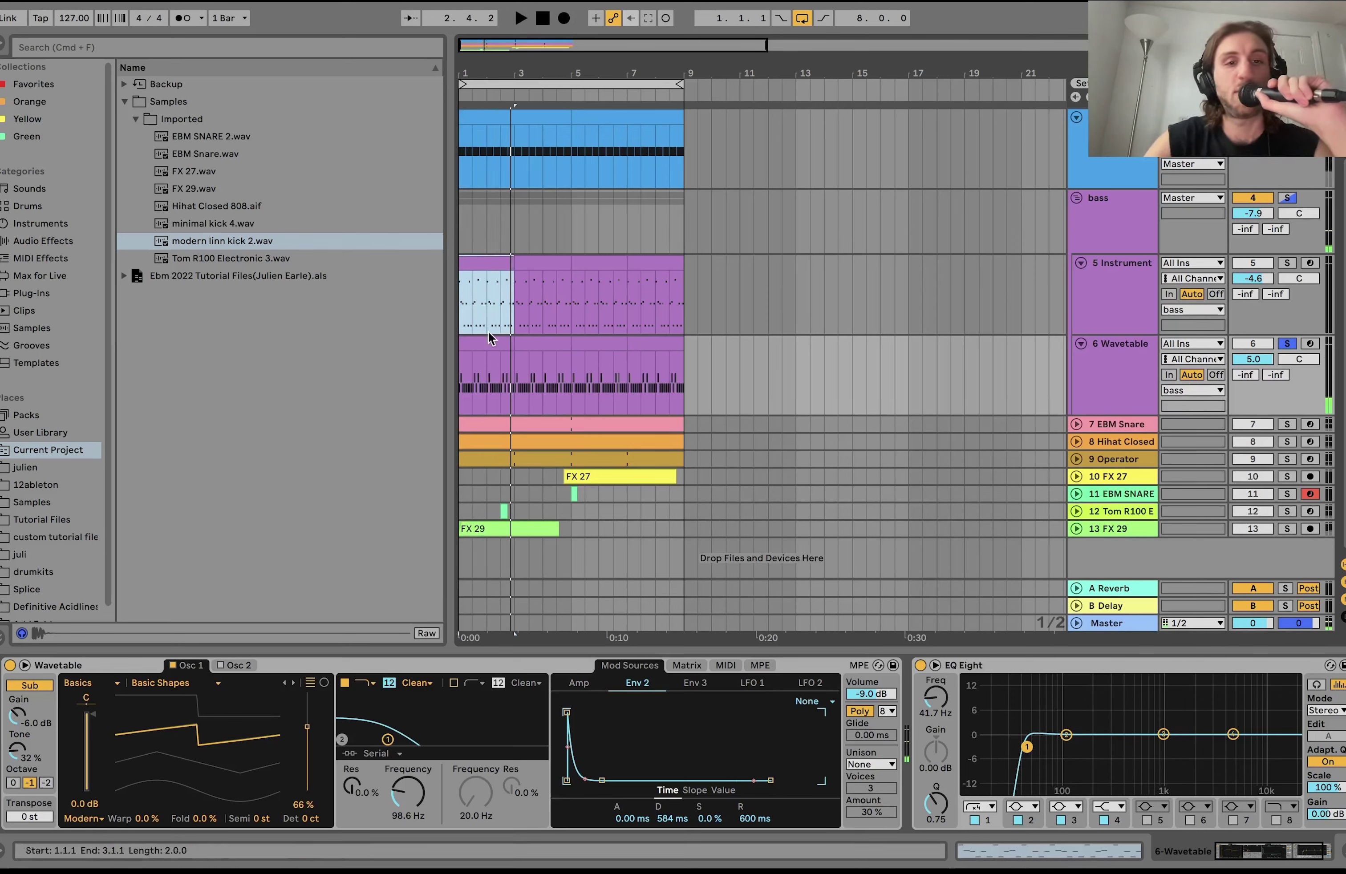
# - Move the opening clip onto 6 Wavetable again, play it, and show Wavetable's modulation matrix
pyautogui.moveTo(489, 325); pyautogui.dragTo(494, 348)
pyautogui.press('space')
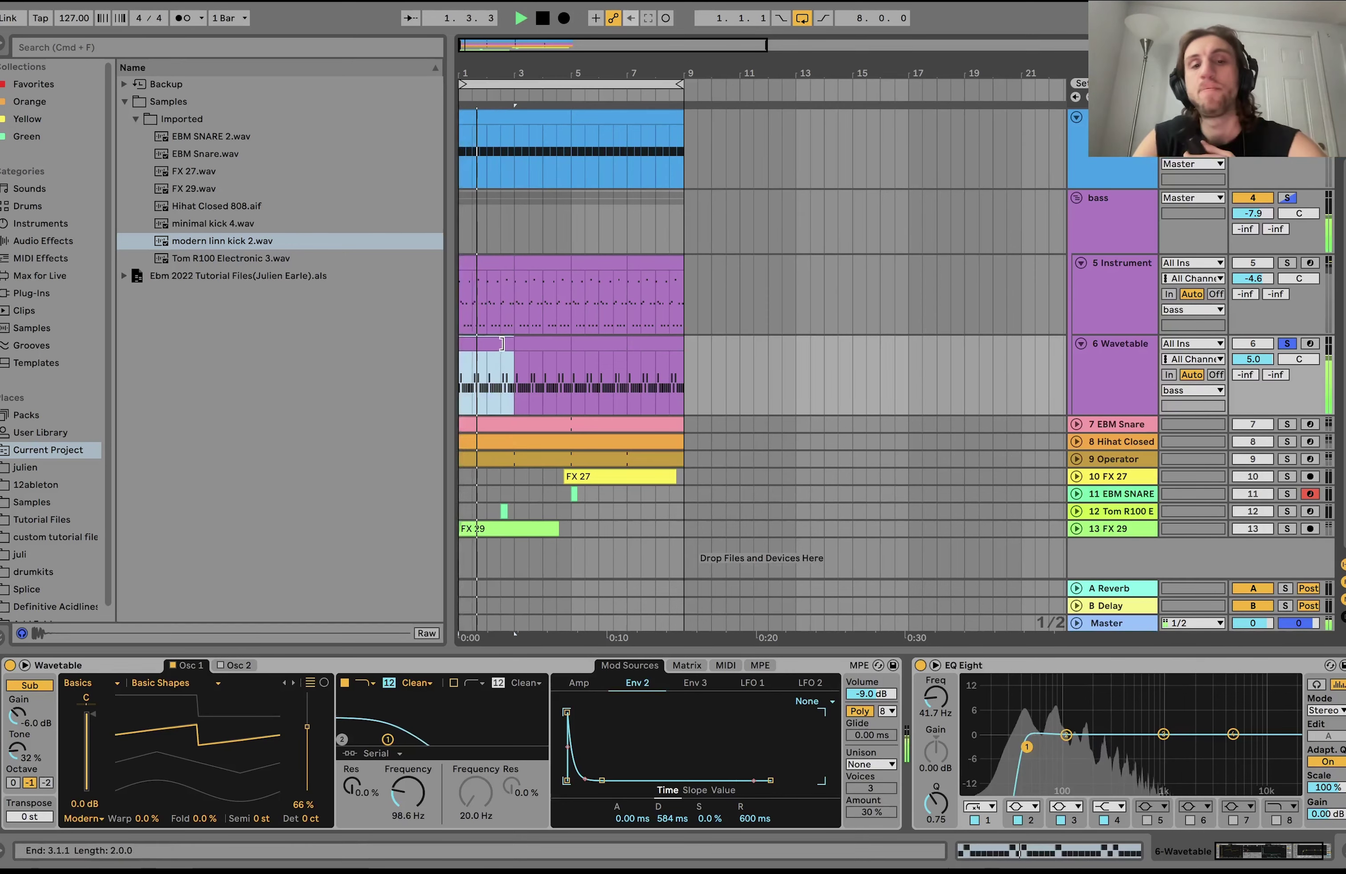
pyautogui.press('space')
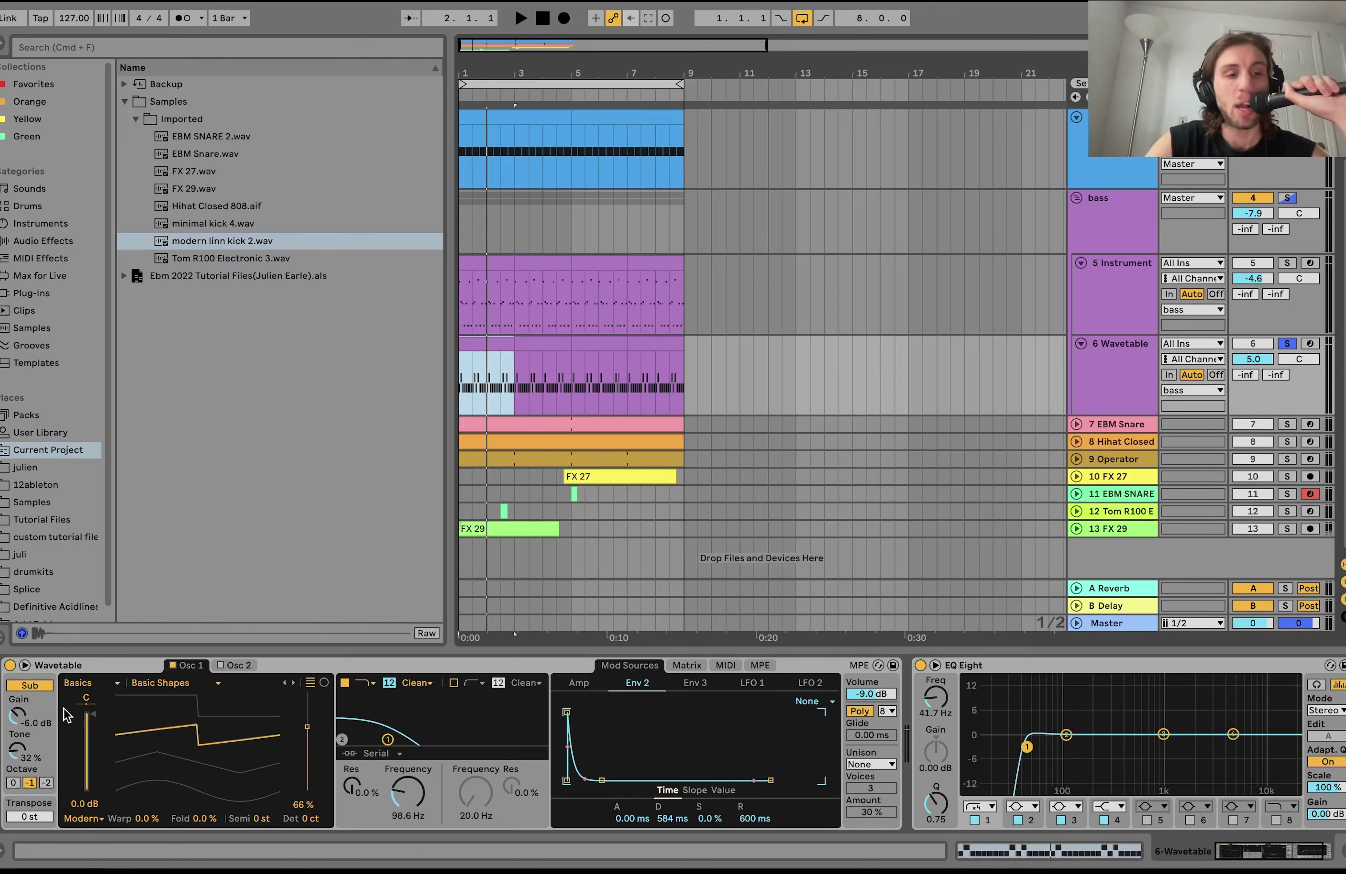
pyautogui.press('space')
pyautogui.click(687, 665)
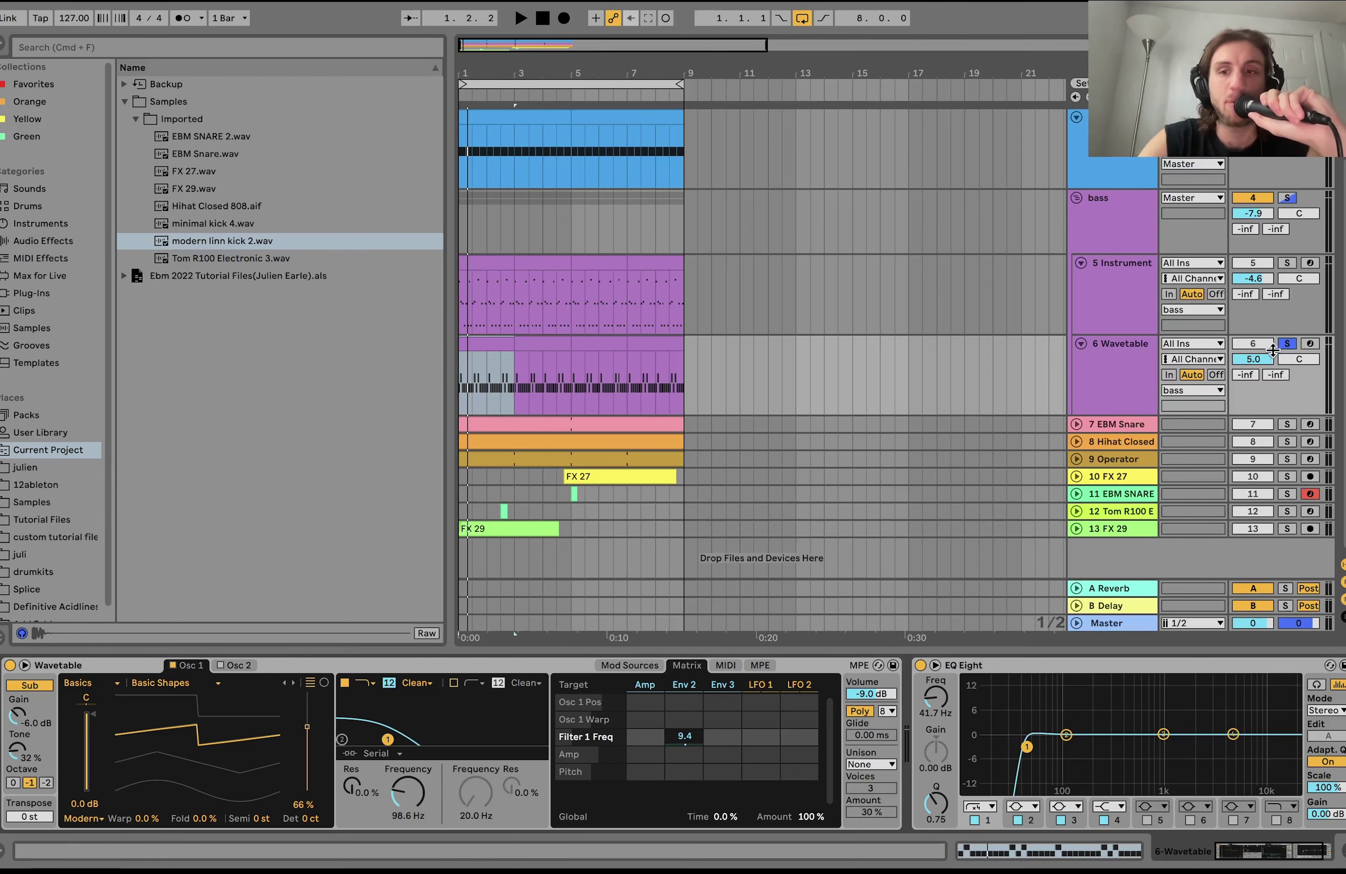
# - Unsolo Wavetable, then solo the bass group and show its Compressor, Utility and EQ Eight chain
pyautogui.click(1287, 344)
pyautogui.click(1220, 221)
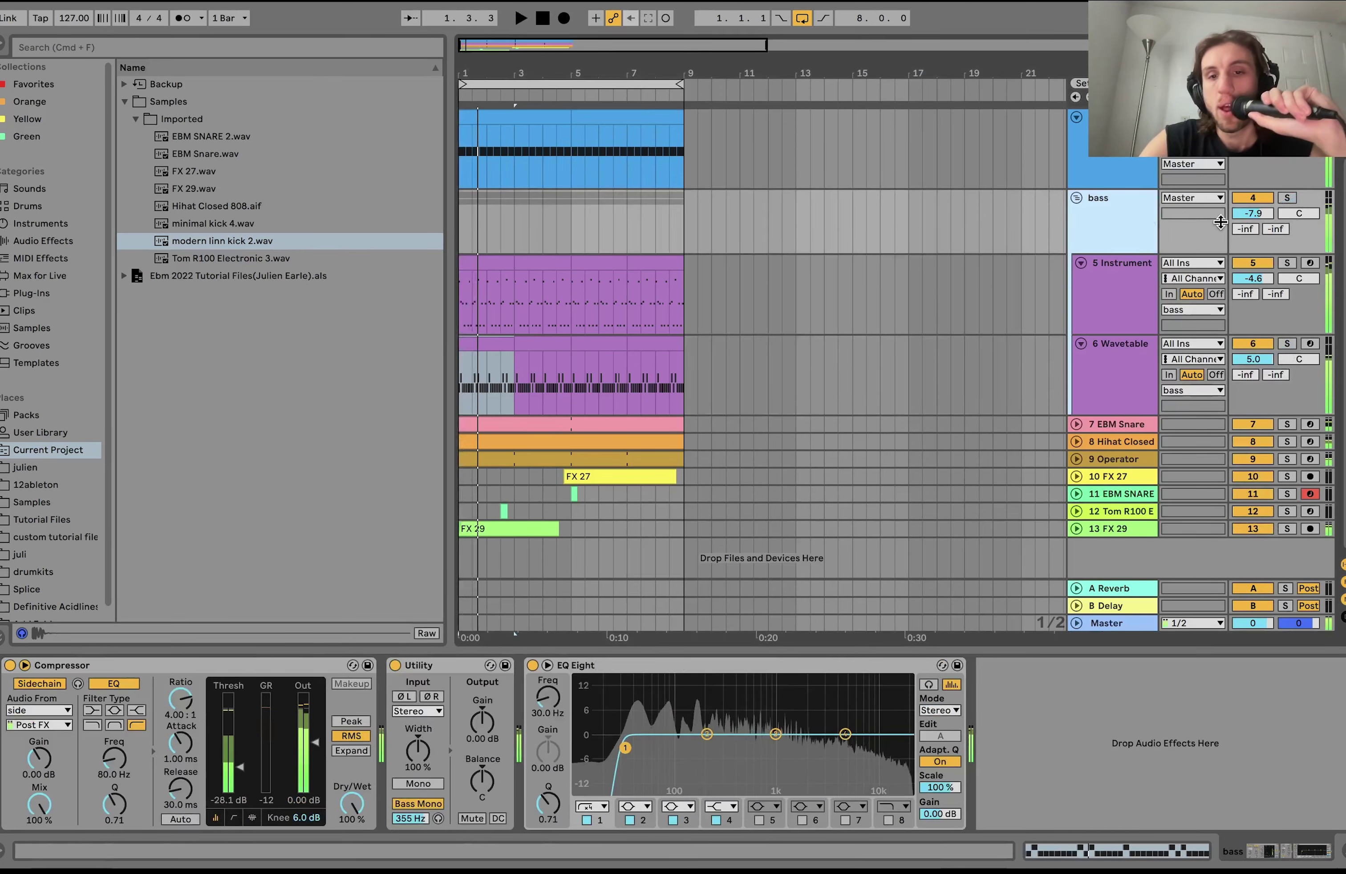
pyautogui.click(1286, 198)
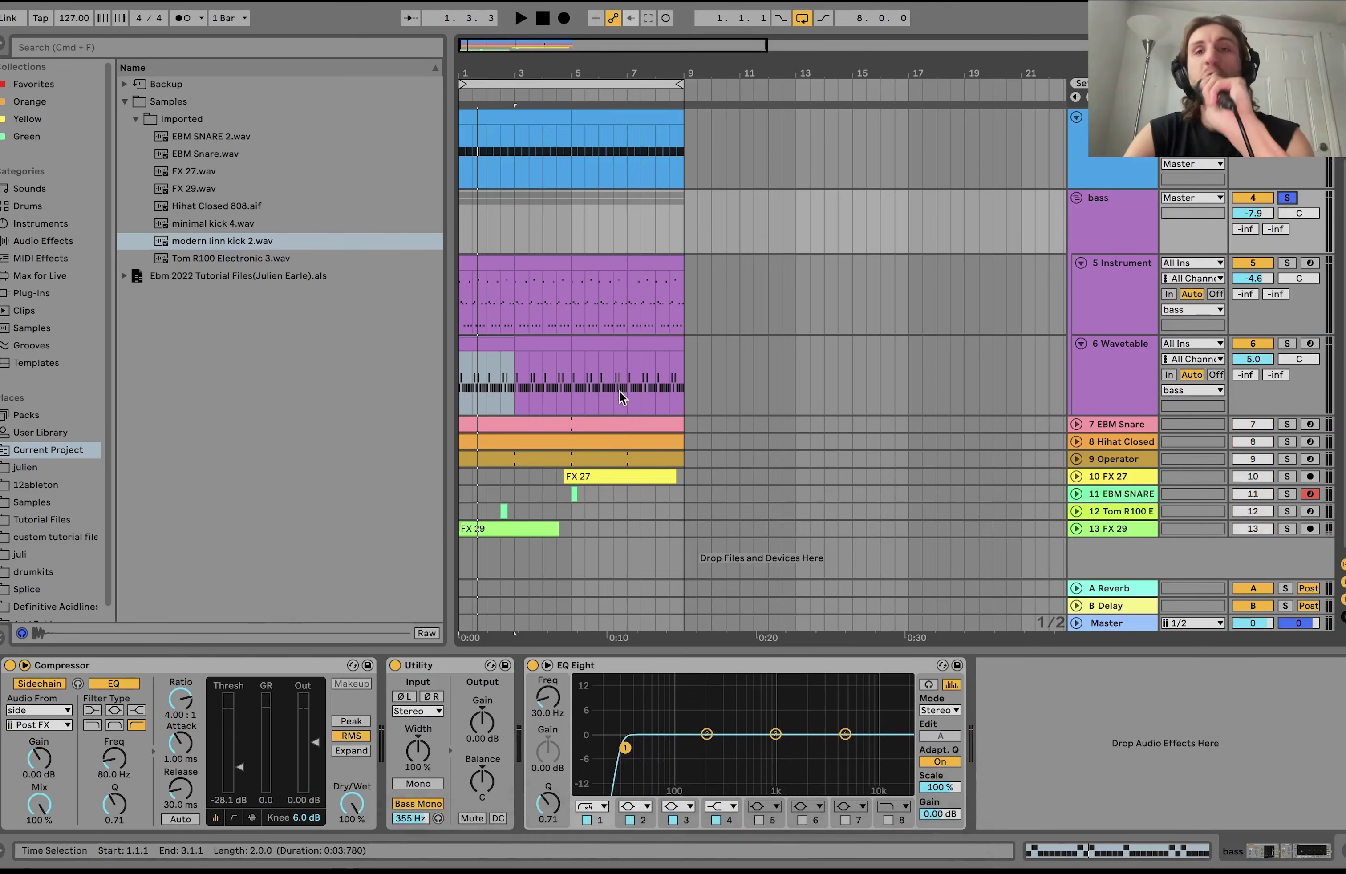
# - Scroll through the tracks and solo the 7 EBM Snare track
pyautogui.scroll(3, 775, 156)
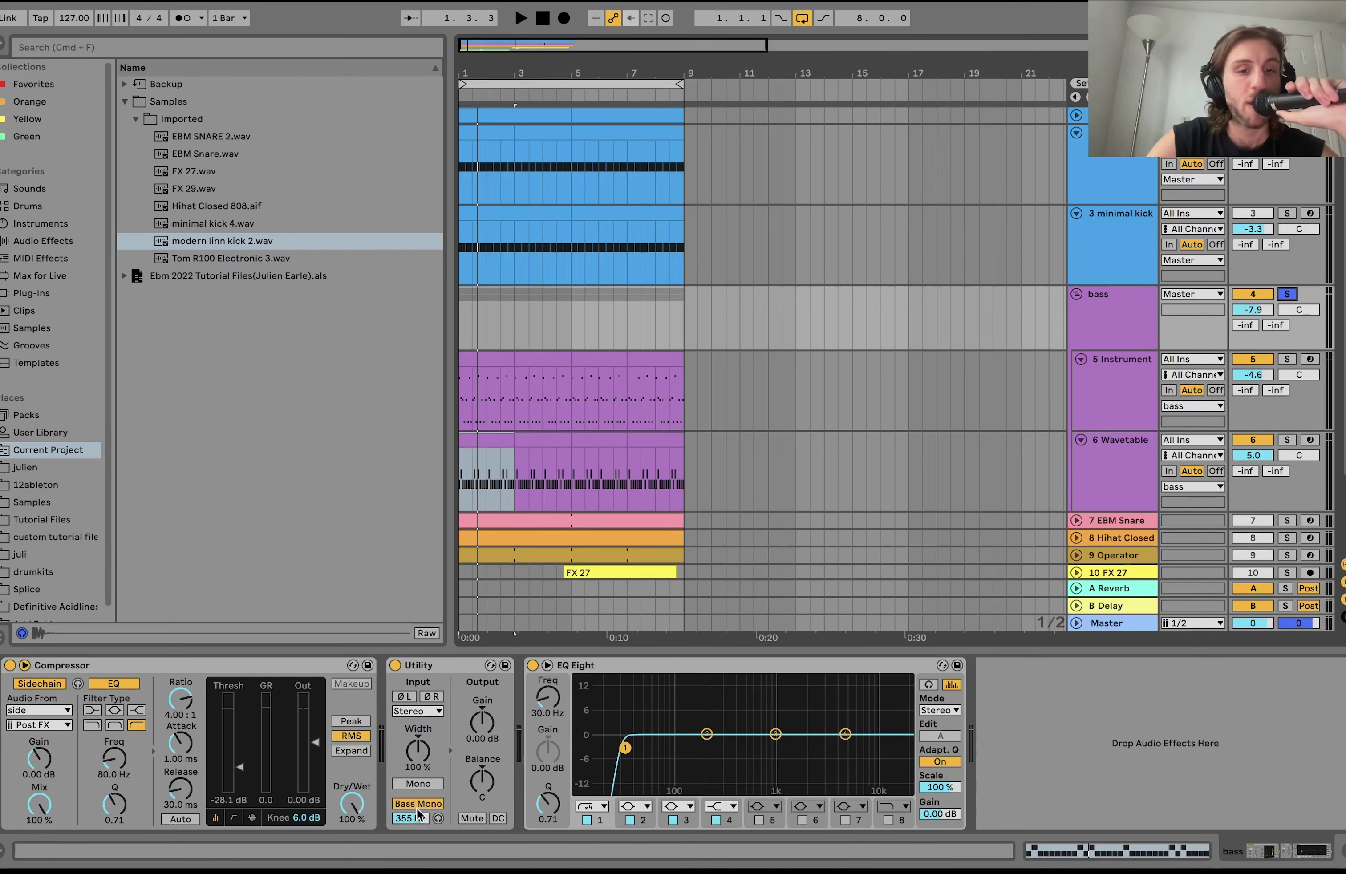
pyautogui.scroll(-3, 824, 441)
pyautogui.click(1286, 425)
# - Swap the snare solo for 8 Hihat Closed, start playback, and unfold tracks 7–9
pyautogui.click(1286, 425)
pyautogui.click(1285, 441)
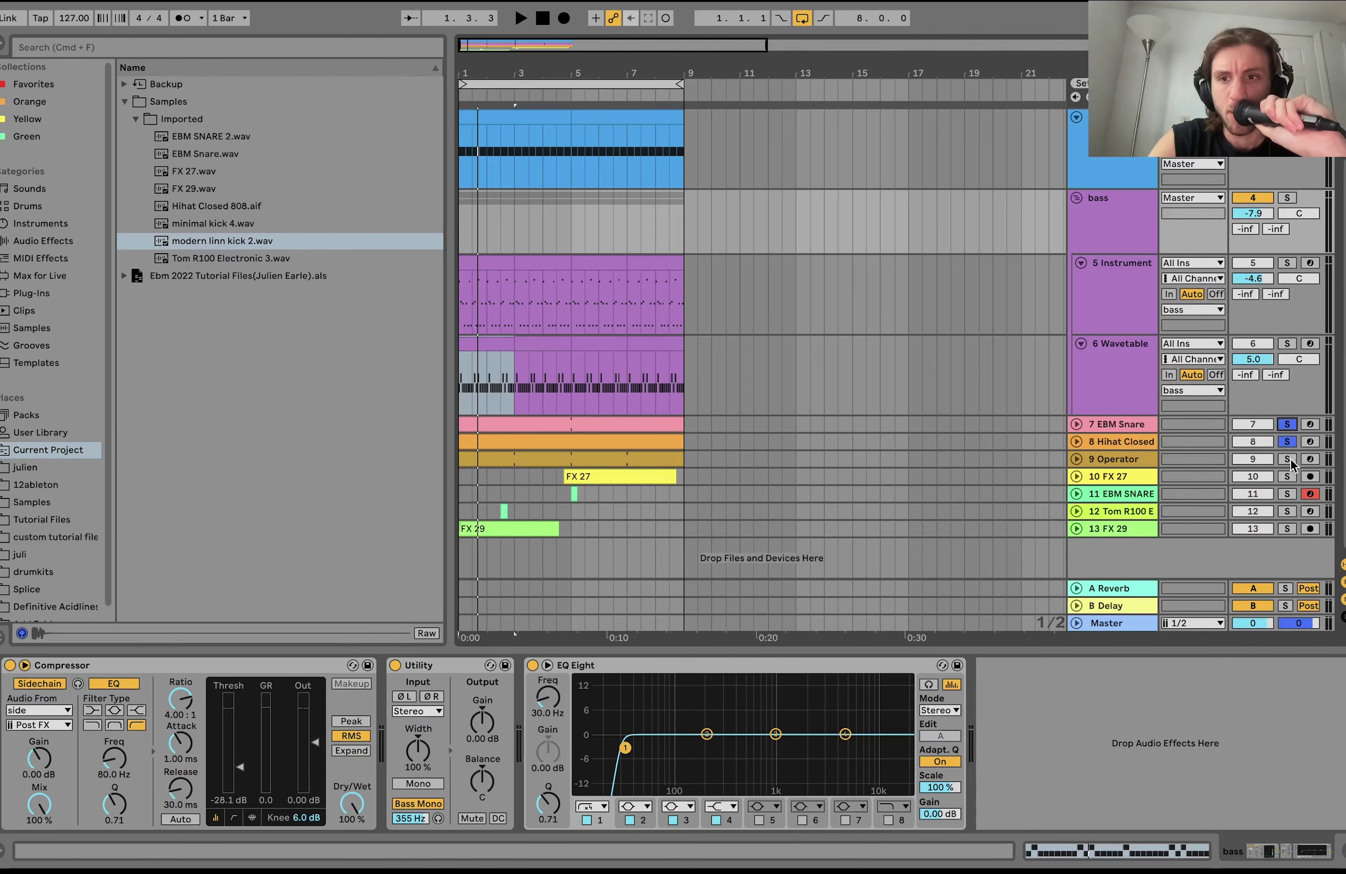
pyautogui.press('space')
pyautogui.click(1077, 457)
pyautogui.click(1076, 385)
pyautogui.click(1076, 367)
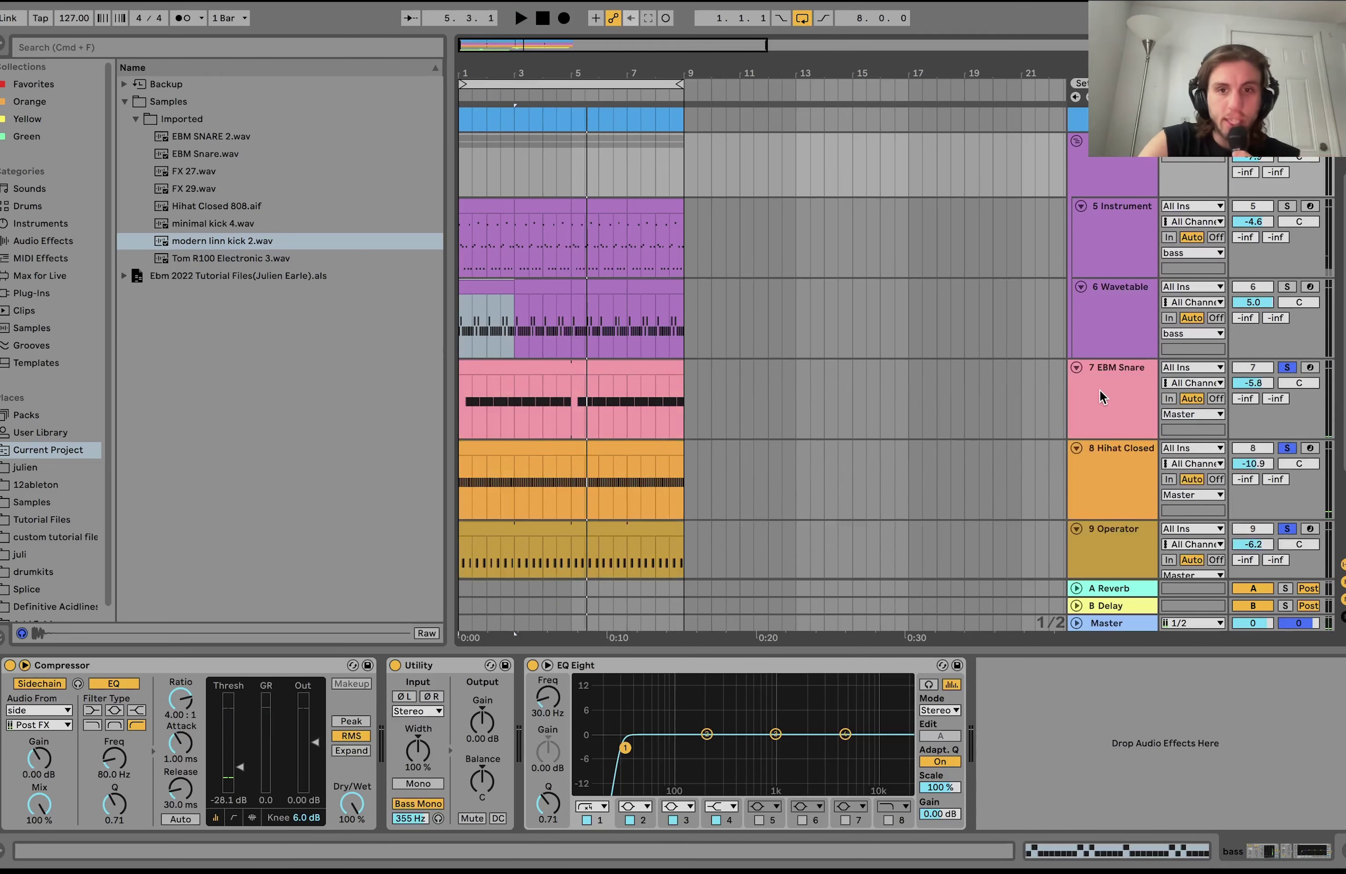
# - Select and solo the kick tracks and bass group, and play them together
pyautogui.scroll(5, 1100, 389)
pyautogui.click(1119, 298)
pyautogui.keyDown('shift'); pyautogui.click(1118, 166); pyautogui.keyUp('shift')
pyautogui.press('s')
pyautogui.press('space')
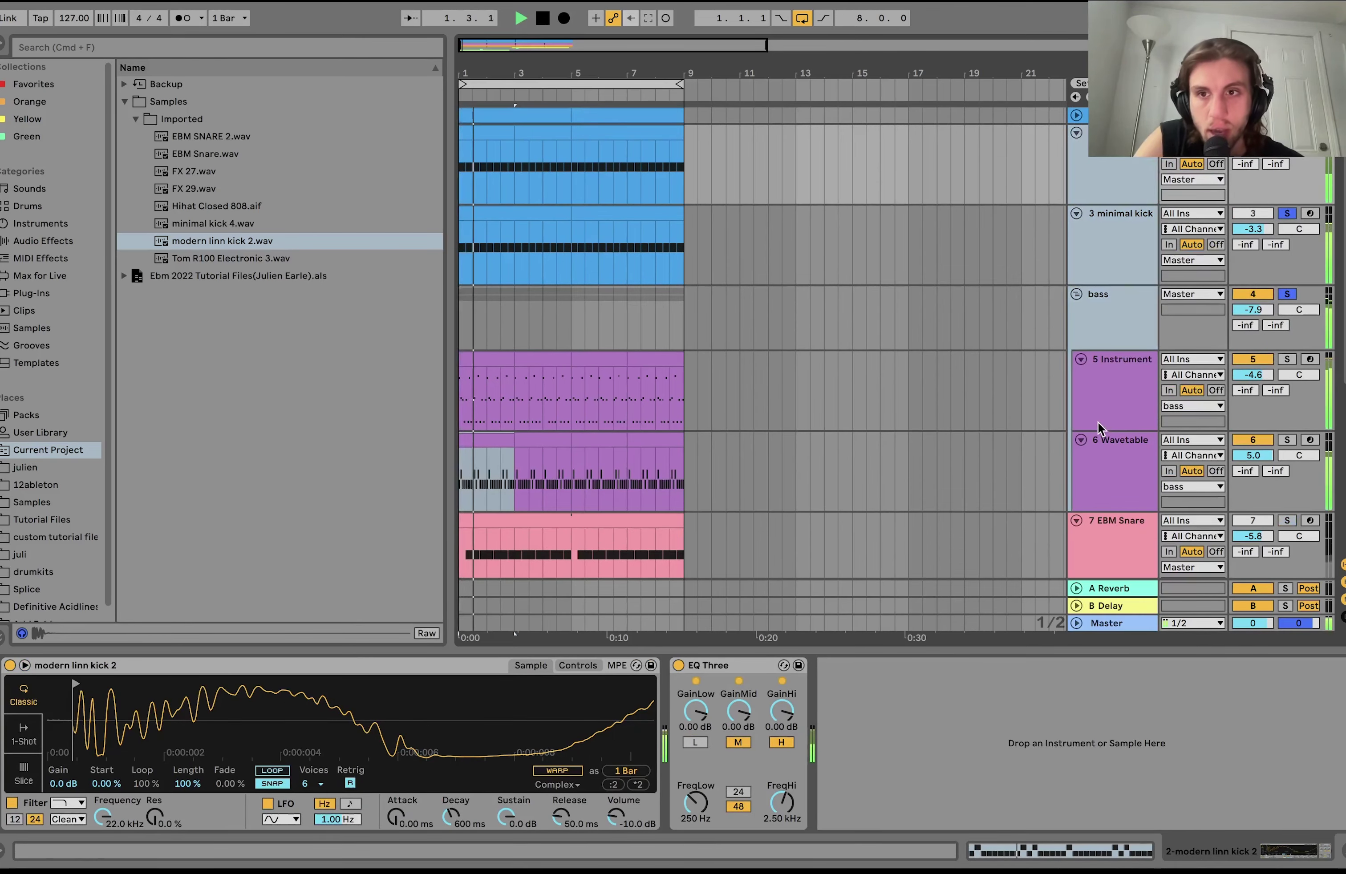
pyautogui.scroll(-5, 1117, 316)
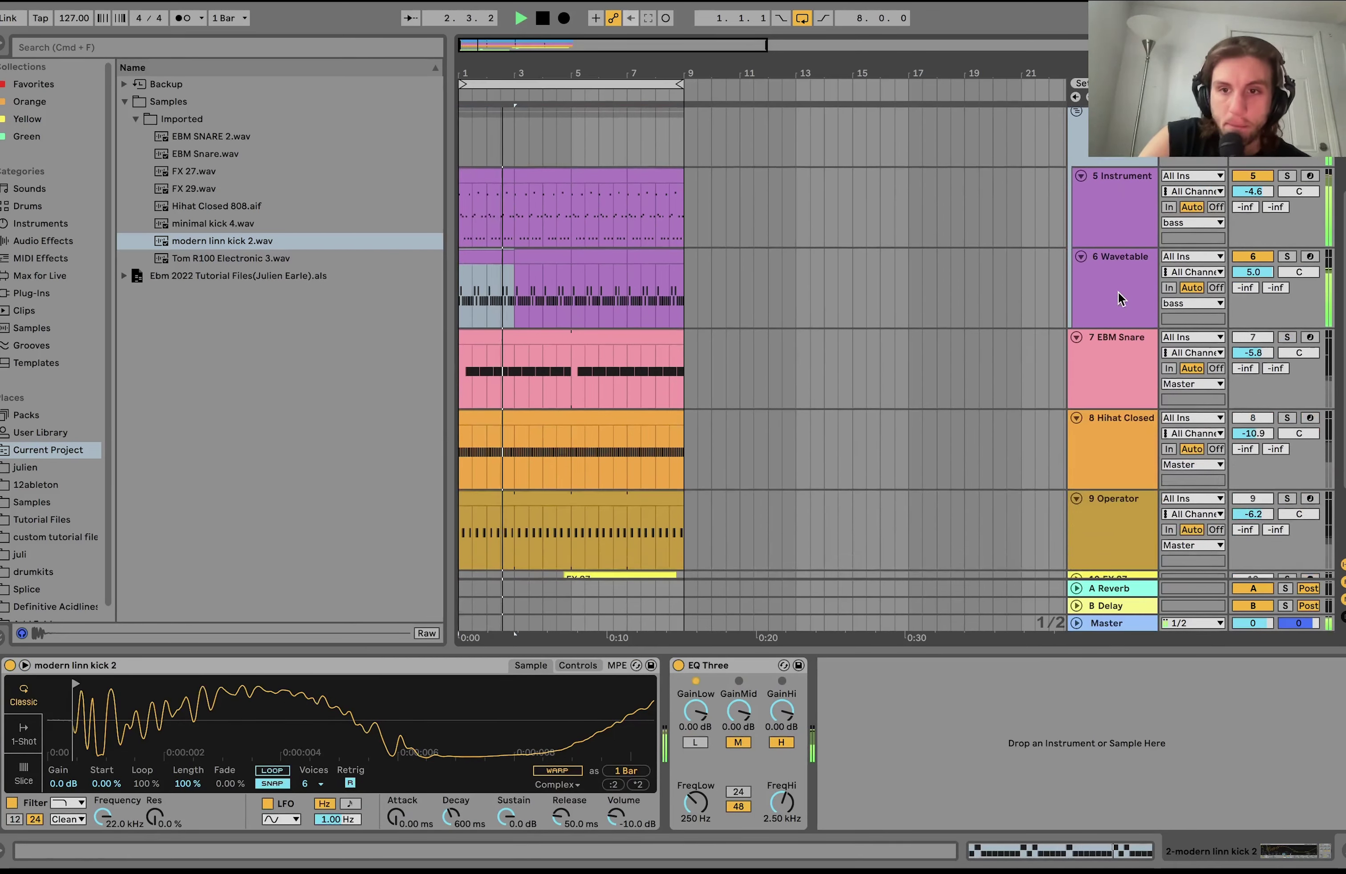
pyautogui.press('space')
# - Toggle the bass group's solo, replay from bar 1, and show EBM Snare's sampler, Hybrid Reverb and Gate
pyautogui.scroll(5, 1120, 301)
pyautogui.click(1290, 296)
pyautogui.press('space')
pyautogui.scroll(-5, 1134, 255)
pyautogui.click(1146, 234)
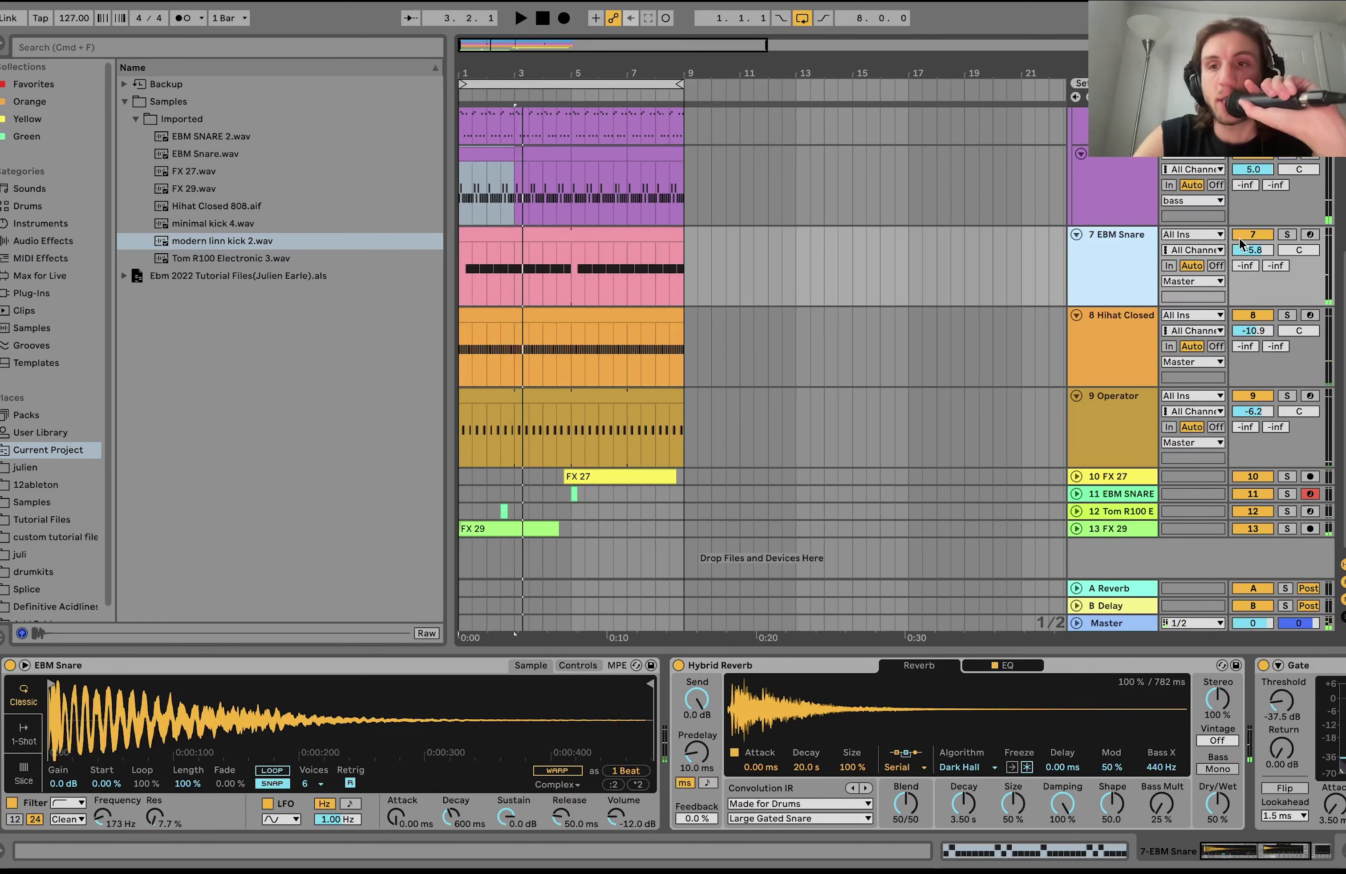
# - Solo the EBM Snare track and preview the EBM Snare.wav sample
pyautogui.click(1288, 237)
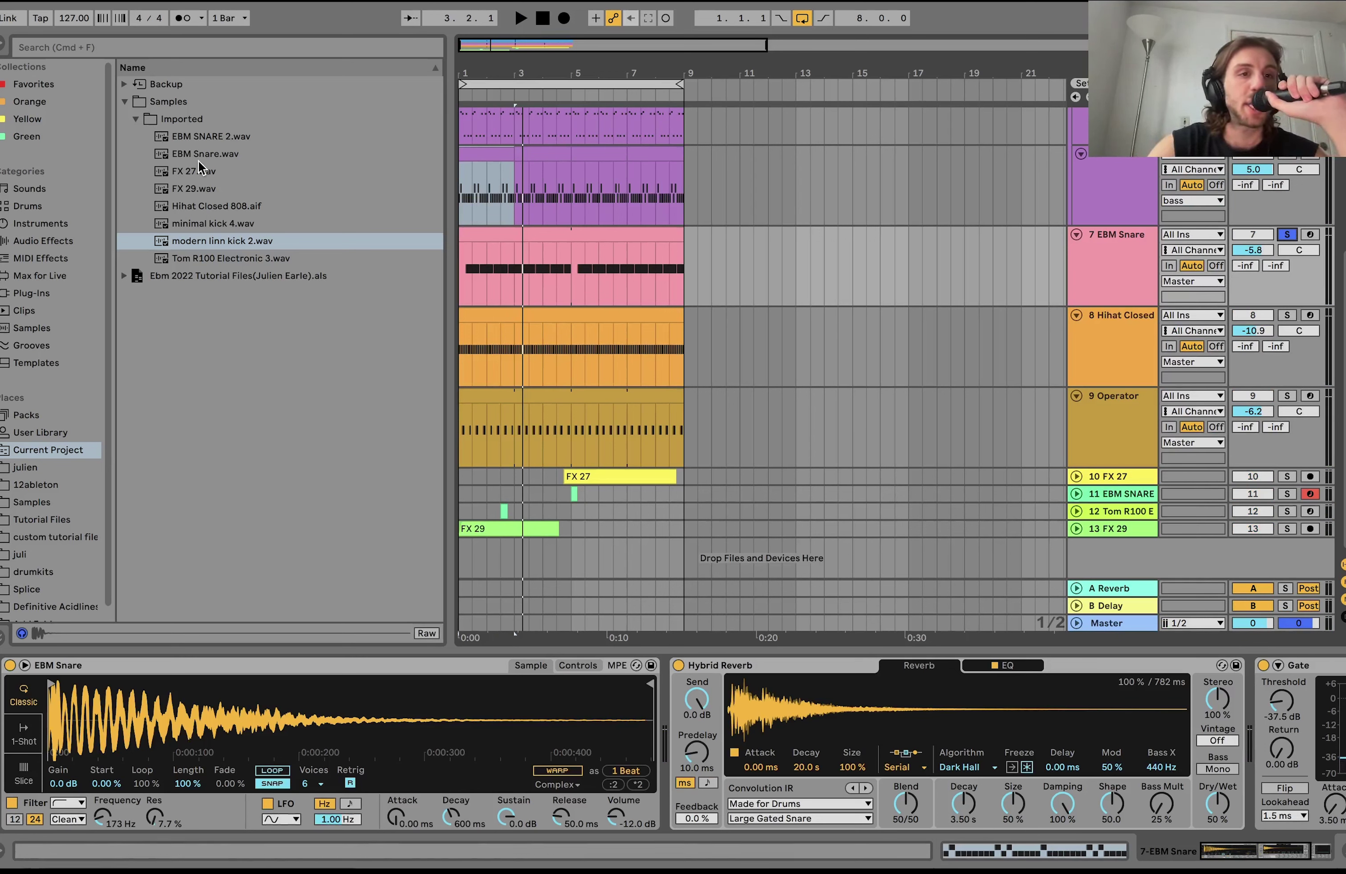
pyautogui.click(207, 154)
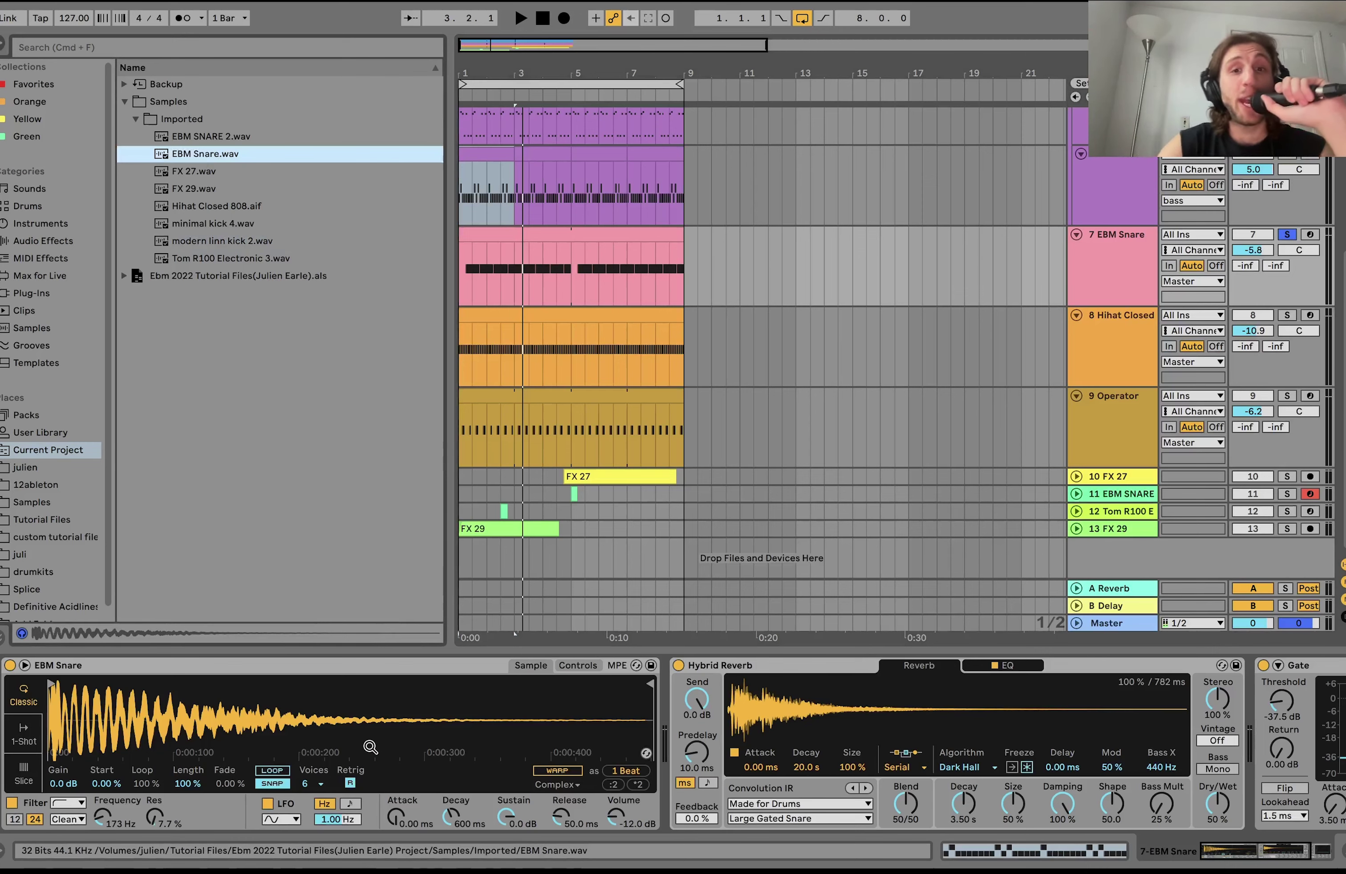
pyautogui.hscroll(5, 376, 748)
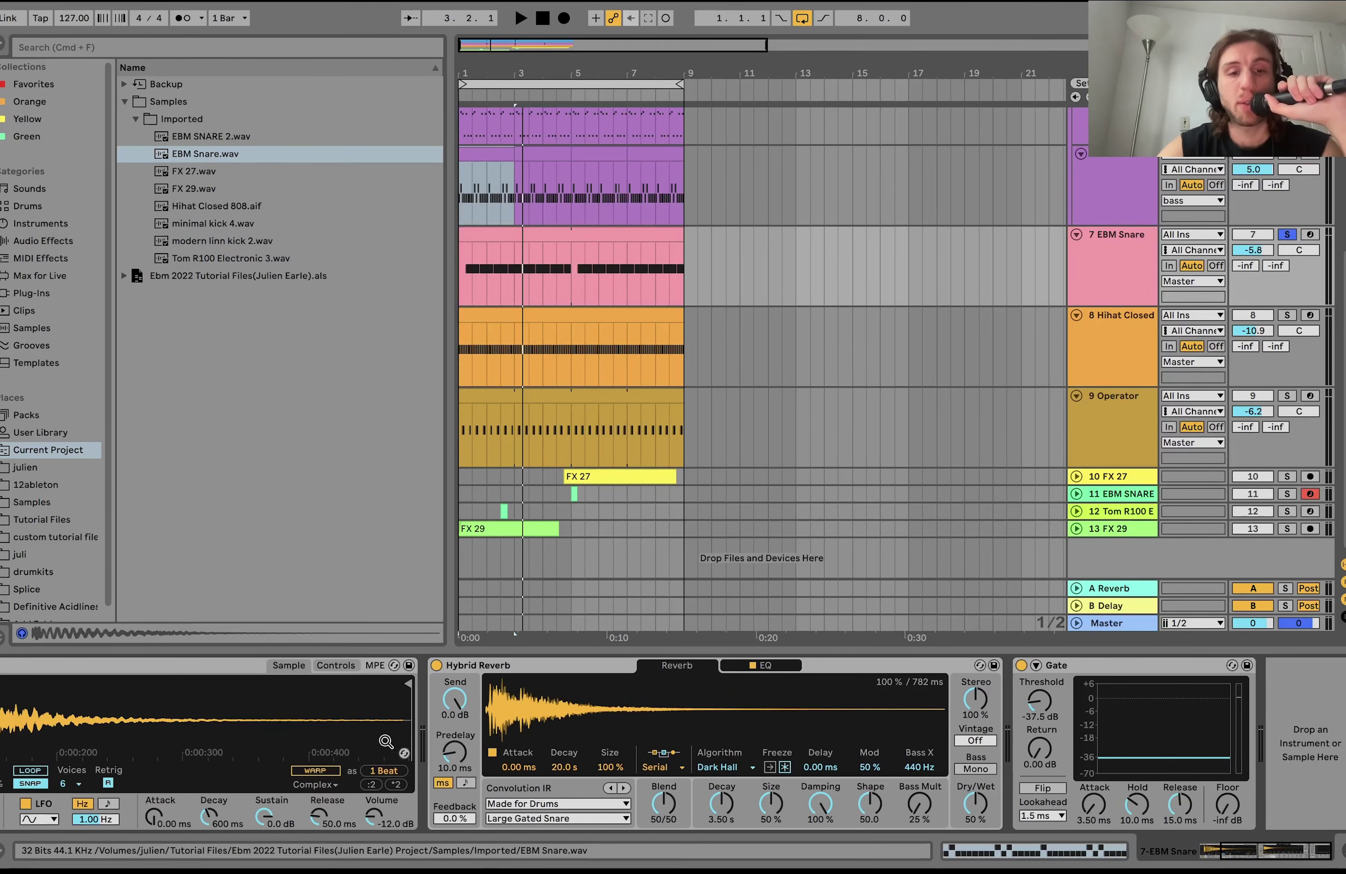
# - Compare the snare with its Gate off and on, keep it on with shorter Hold, then solo 8 Hihat Closed
pyautogui.click(1022, 666)
pyautogui.press('space')
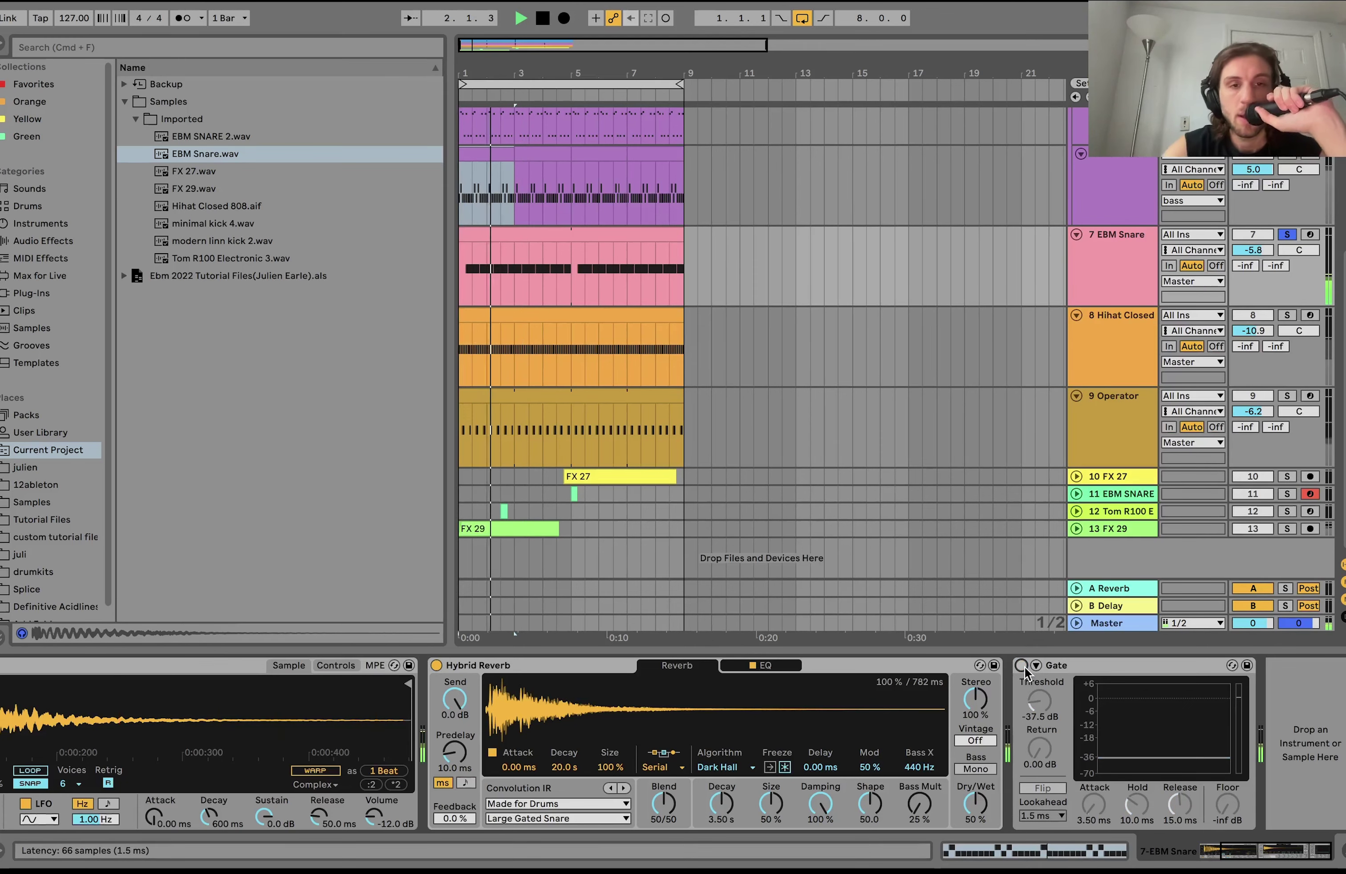
pyautogui.press('space')
pyautogui.click(1022, 666)
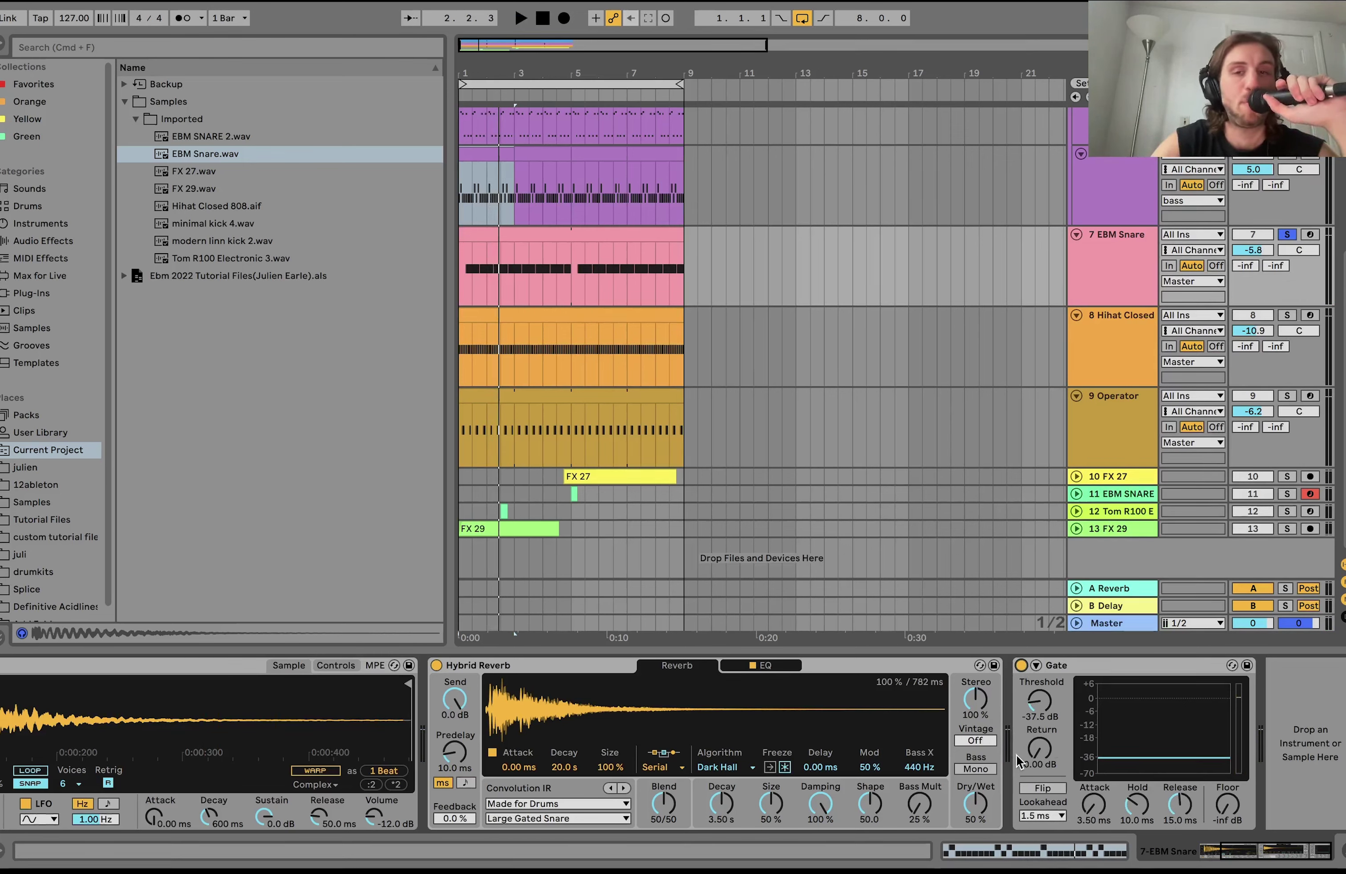
pyautogui.press('space')
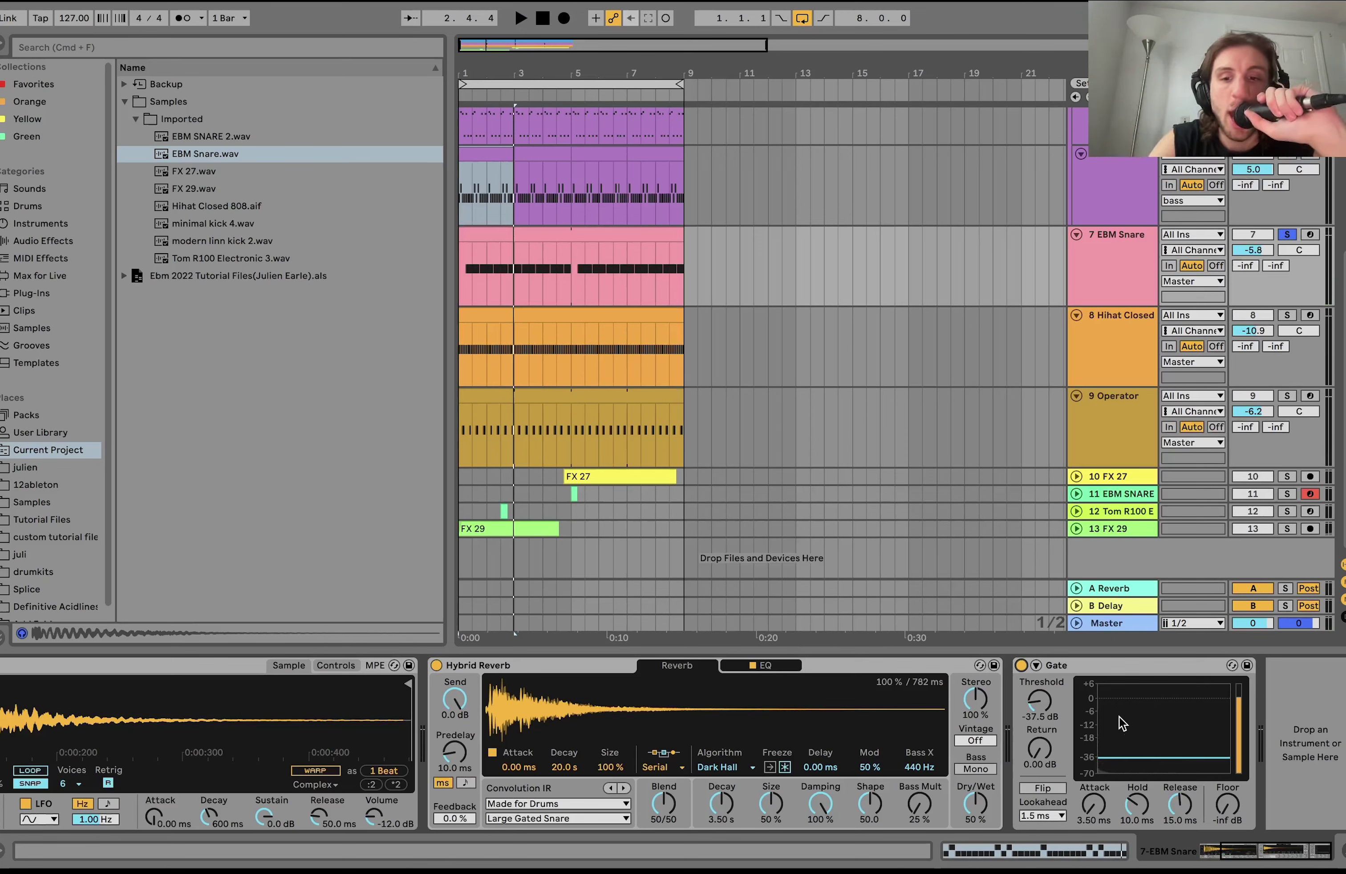
pyautogui.press('space')
pyautogui.moveTo(1120, 810)
pyautogui.mouseDown()
pyautogui.moveTo(1187, 806)
pyautogui.moveTo(1137, 808)
pyautogui.mouseUp()
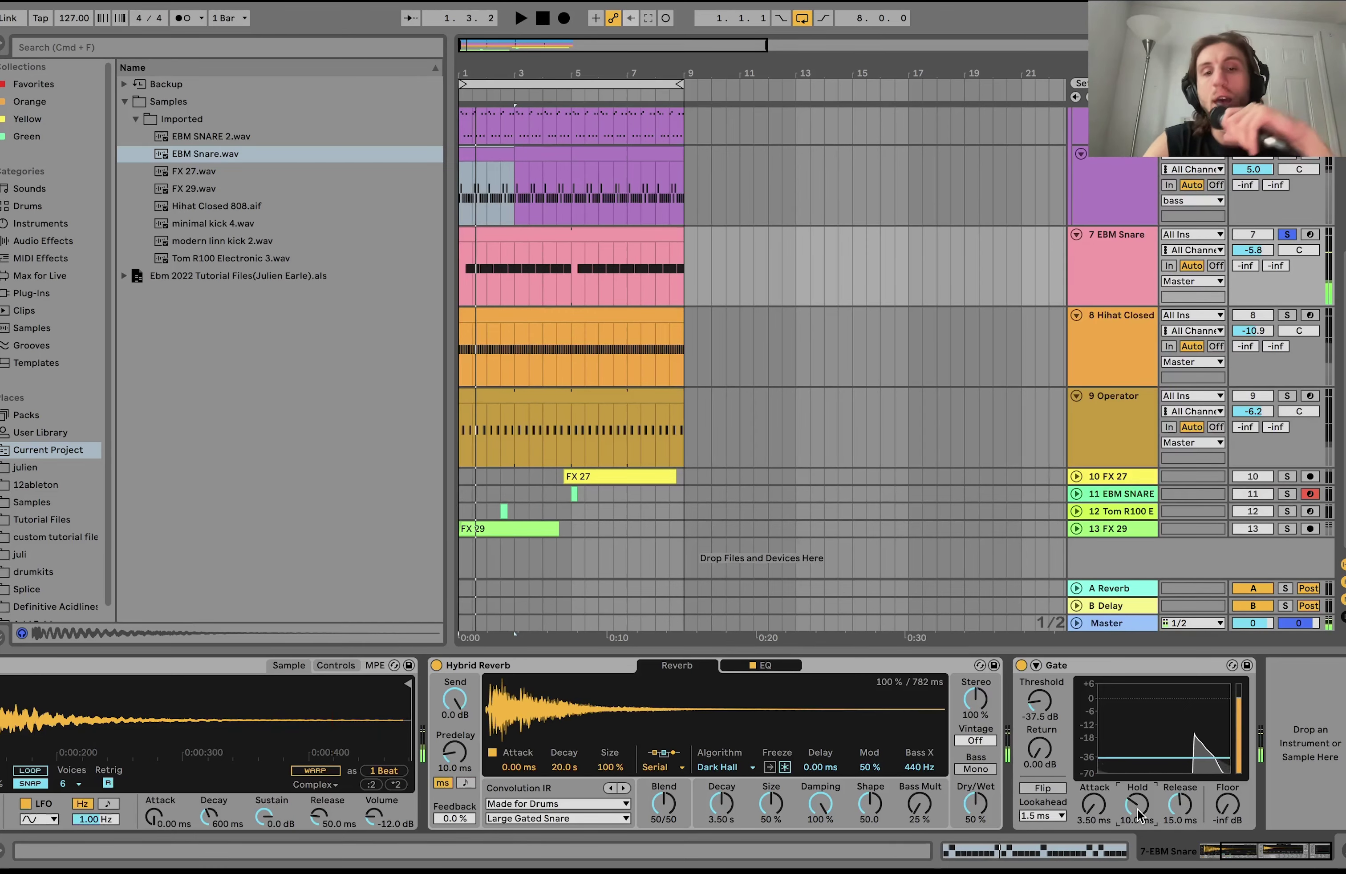
pyautogui.click(1287, 315)
# - Show the hi-hat sampler, solo 9 Operator alone, and view Operator's Filter settings
pyautogui.click(1297, 368)
pyautogui.press('space')
pyautogui.click(1286, 396)
pyautogui.click(1126, 443)
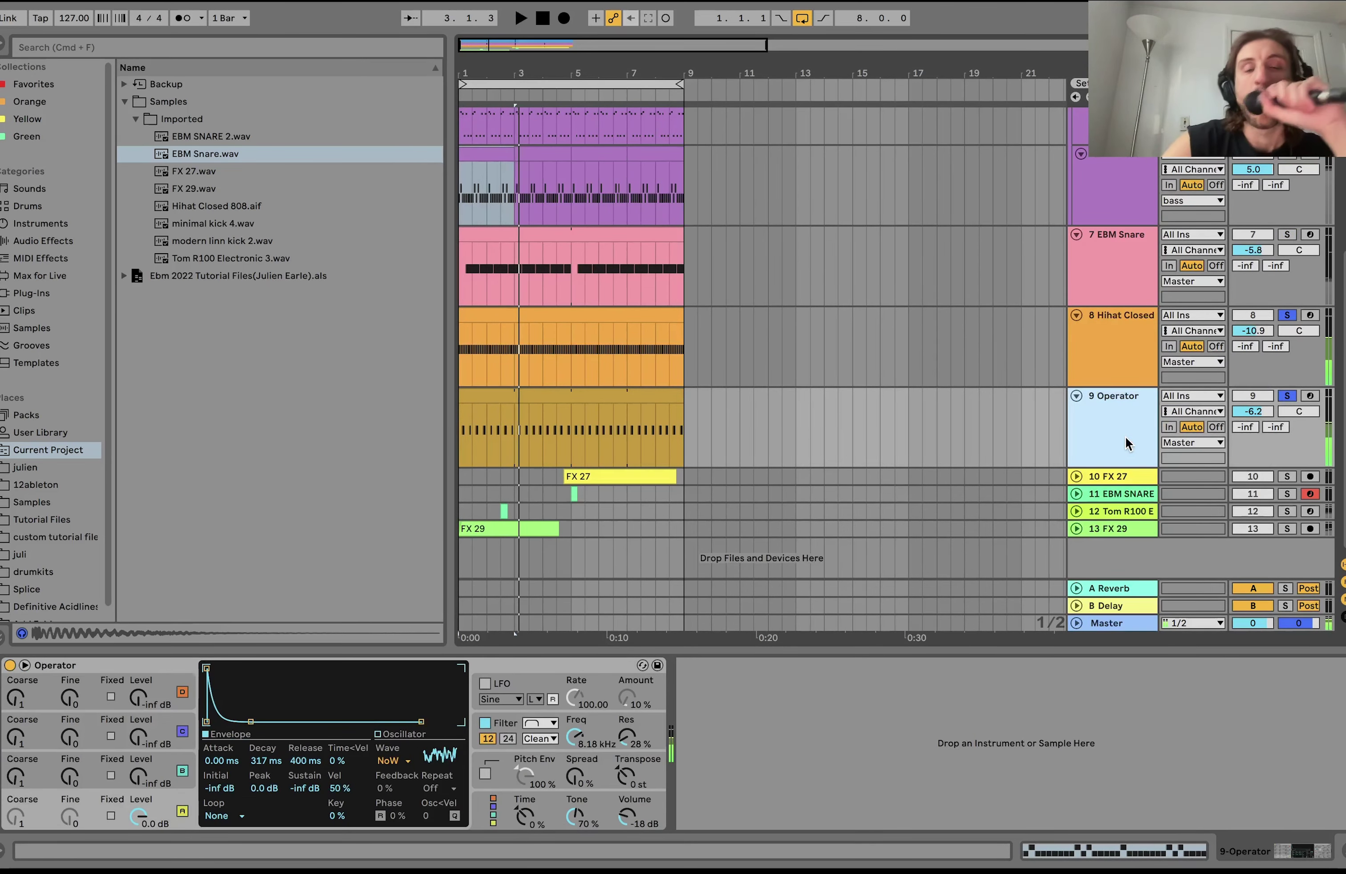
pyautogui.click(1279, 397)
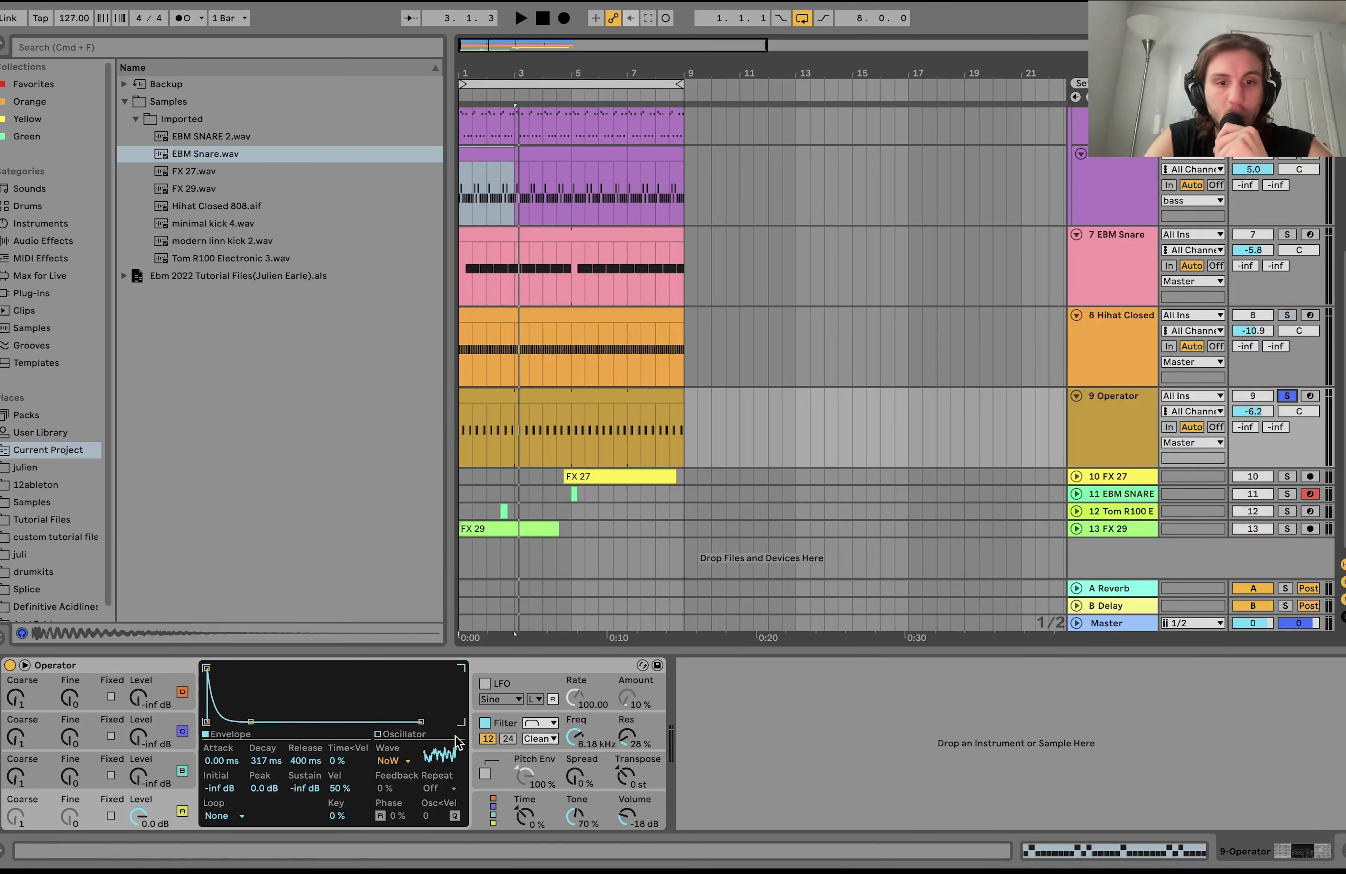
pyautogui.click(601, 730)
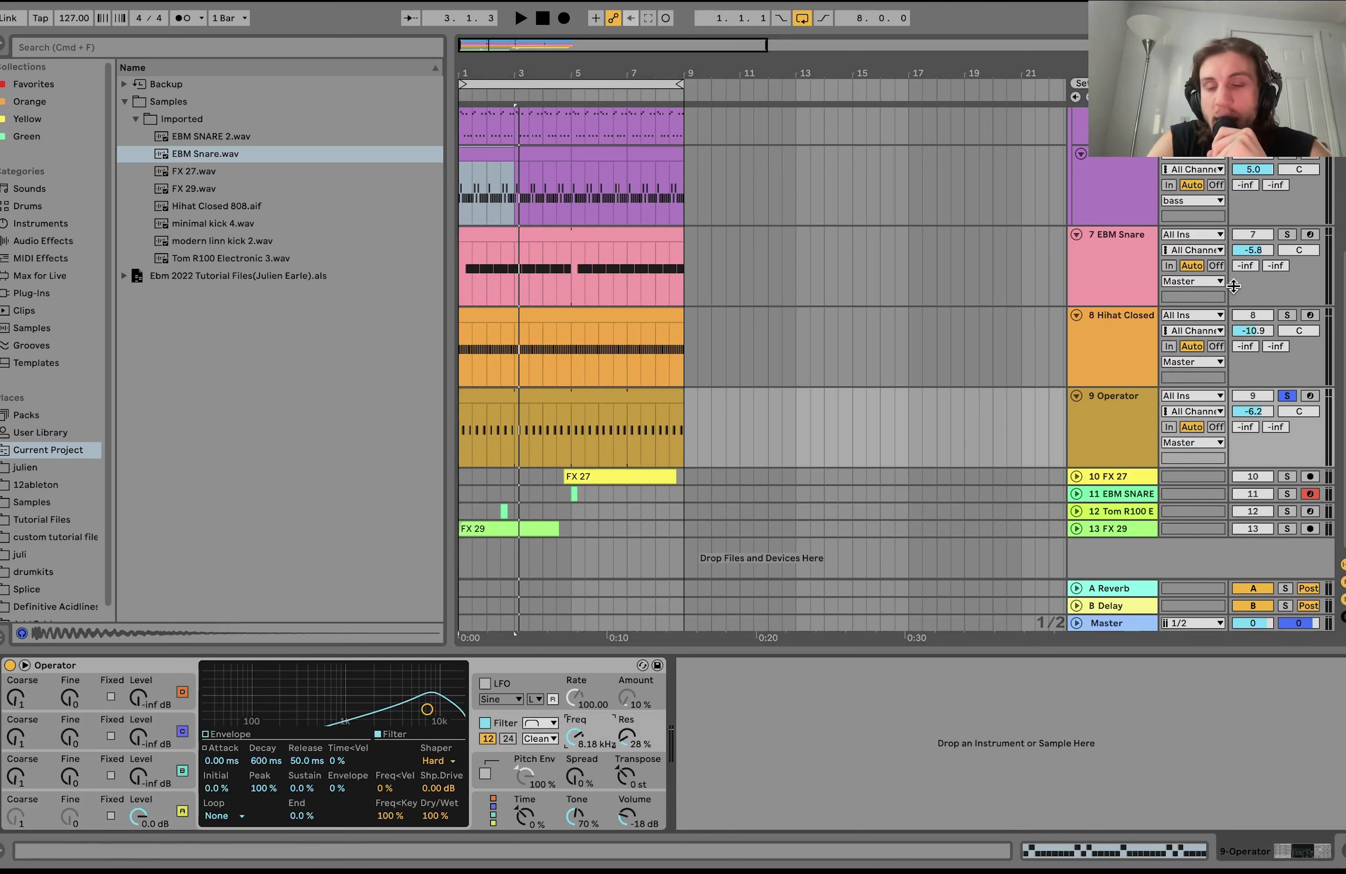
# - Solo Hihat Closed alongside Operator, play both, and select the 10 FX 27 track
pyautogui.click(1286, 314)
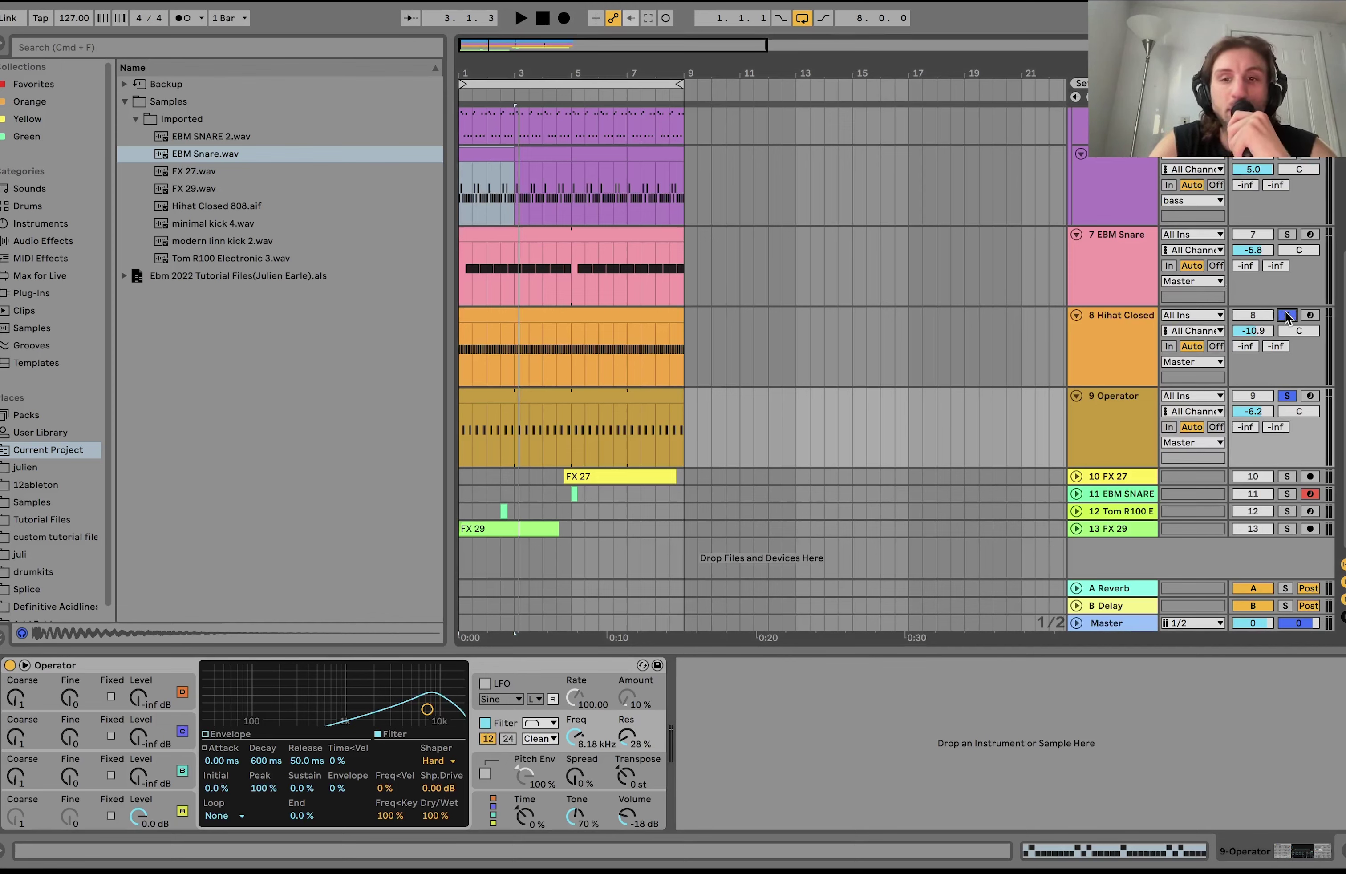
pyautogui.press('space')
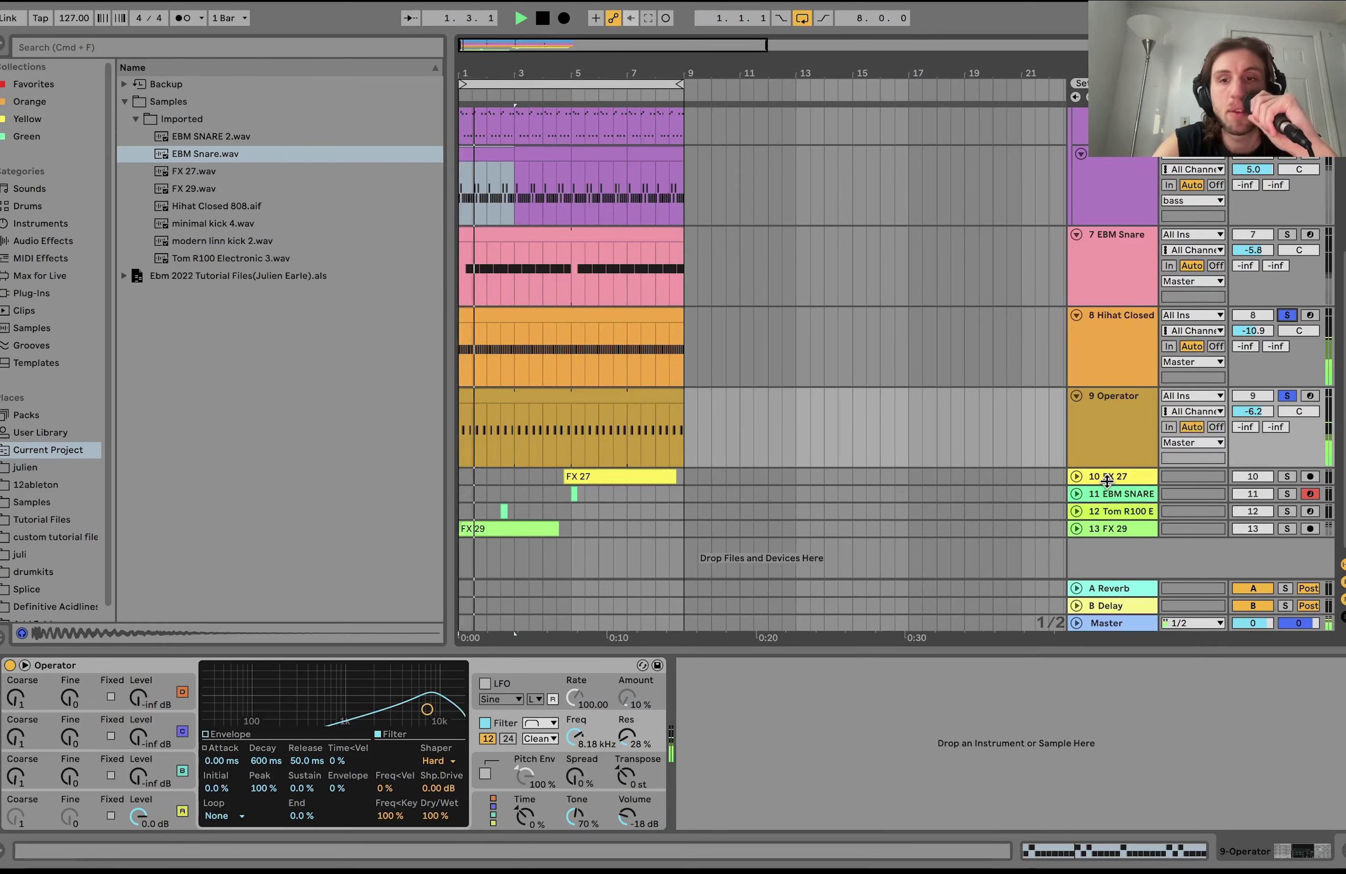
pyautogui.click(1107, 480)
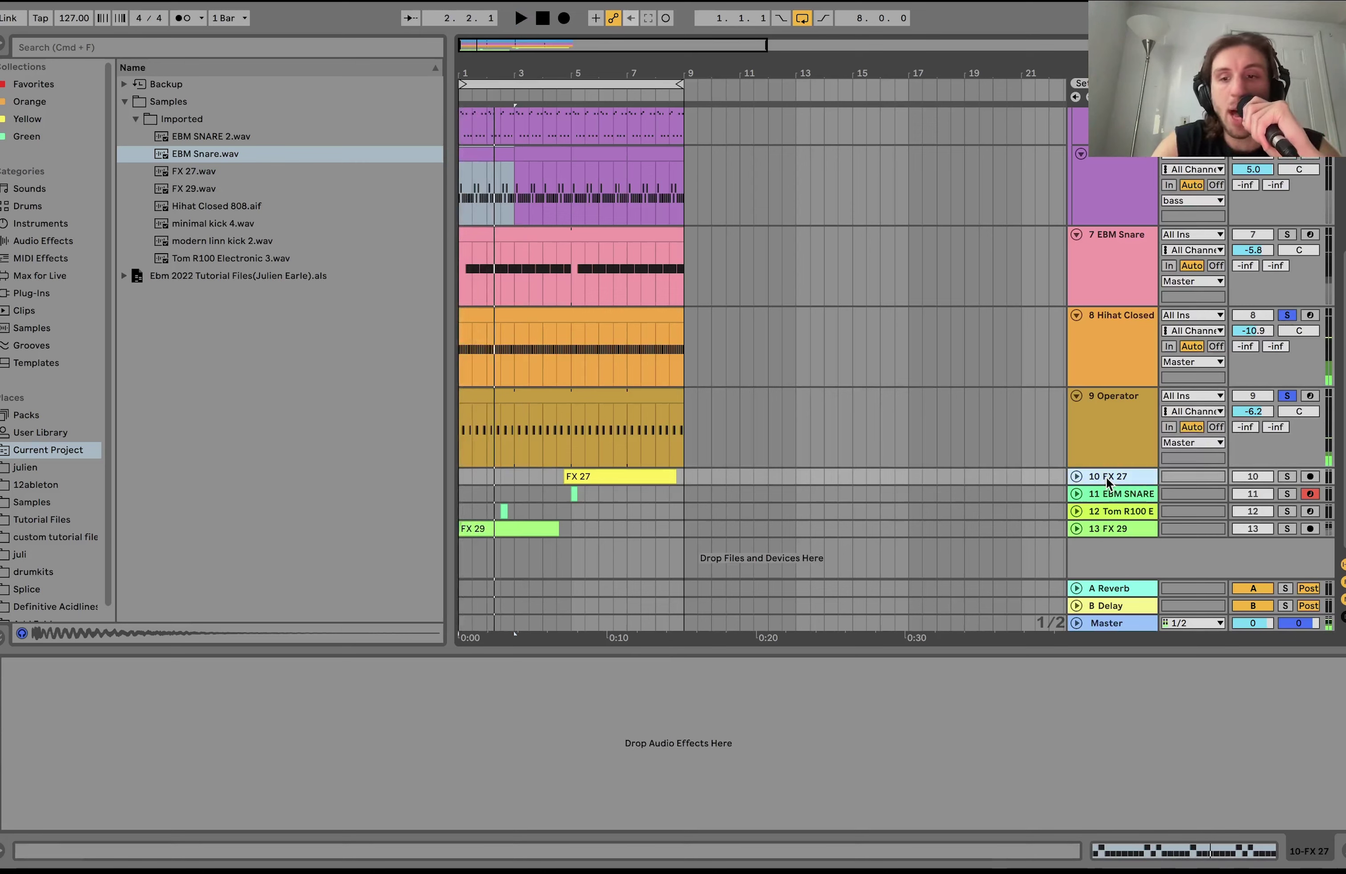
# - Select tracks 10–13, solo and play them, and unfold them to show their waveforms
pyautogui.keyDown('shift'); pyautogui.click(1132, 531); pyautogui.keyUp('shift')
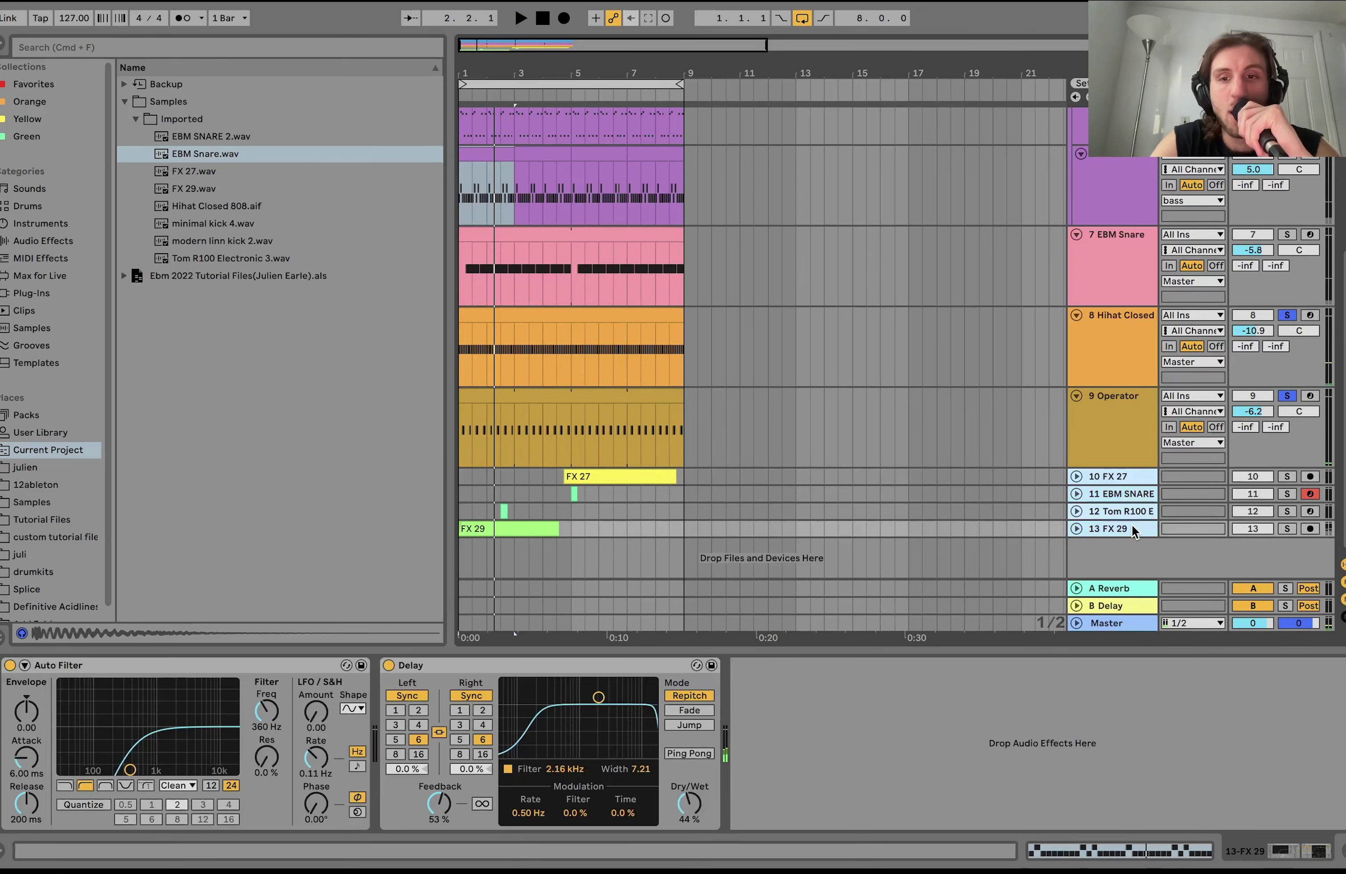
pyautogui.click(1287, 478)
pyautogui.press('space')
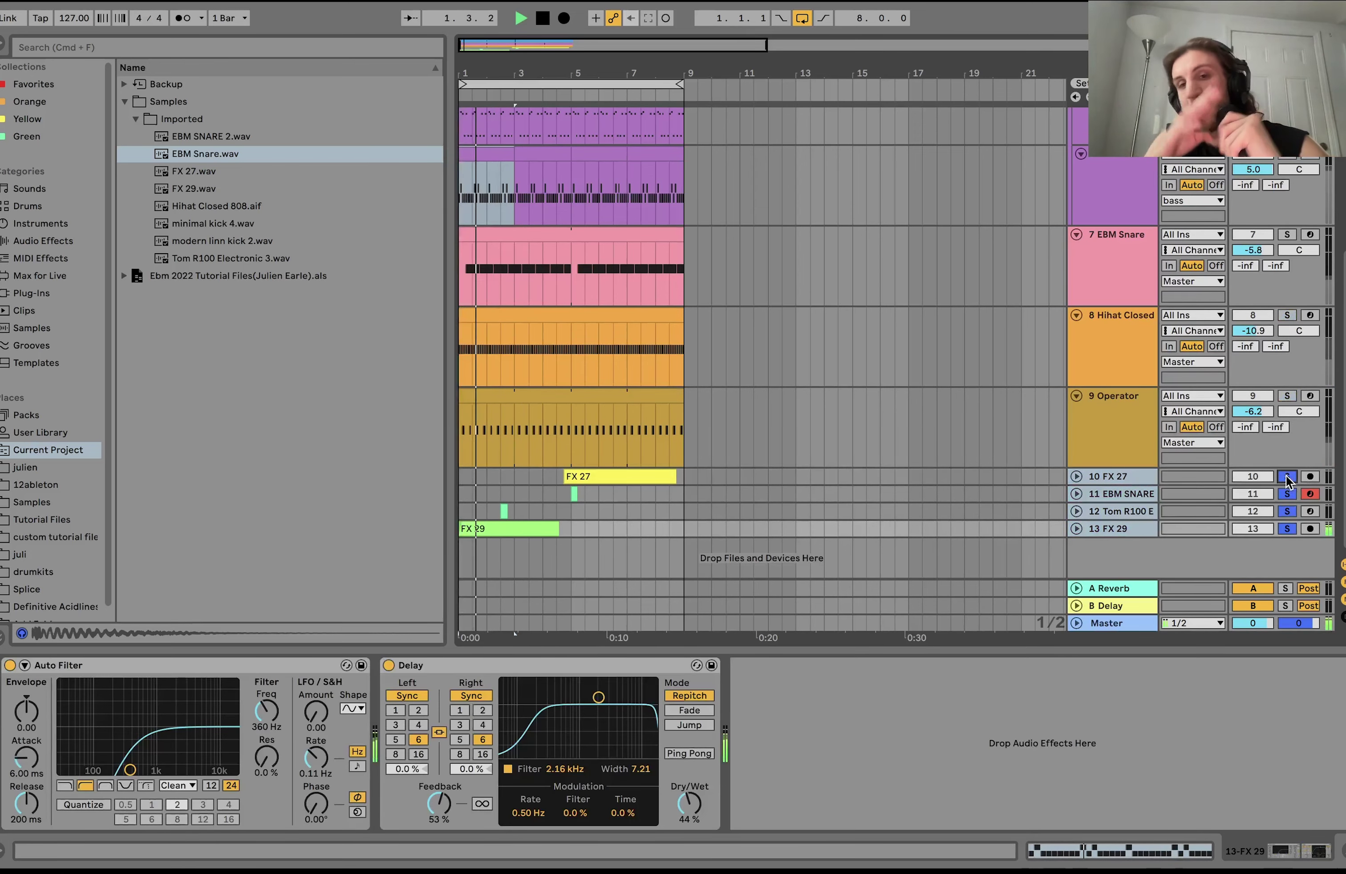
pyautogui.click(1076, 528)
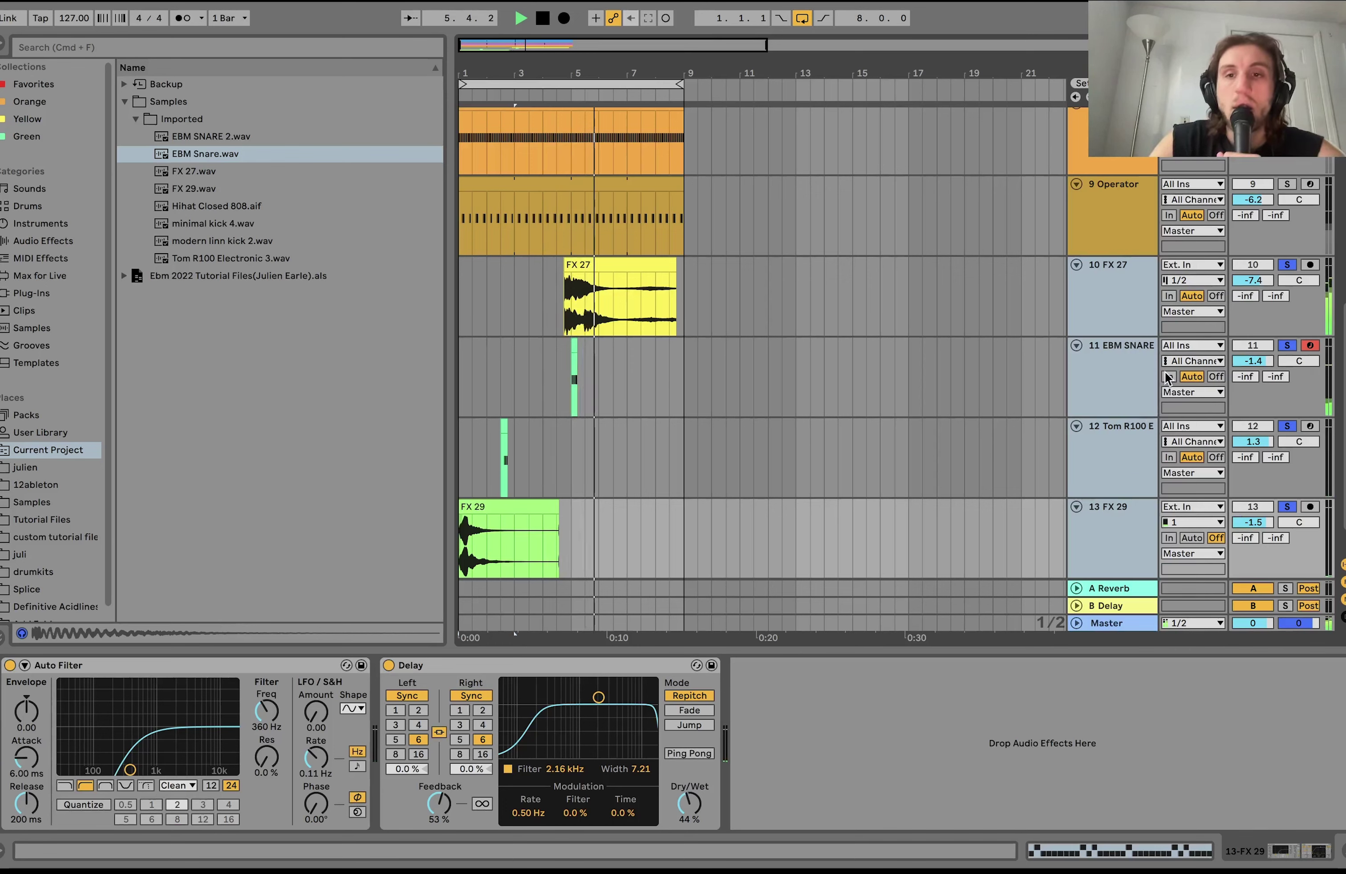
# - Unsolo tracks 10–13 and play the full arrangement from bar 1
pyautogui.click(1287, 344)
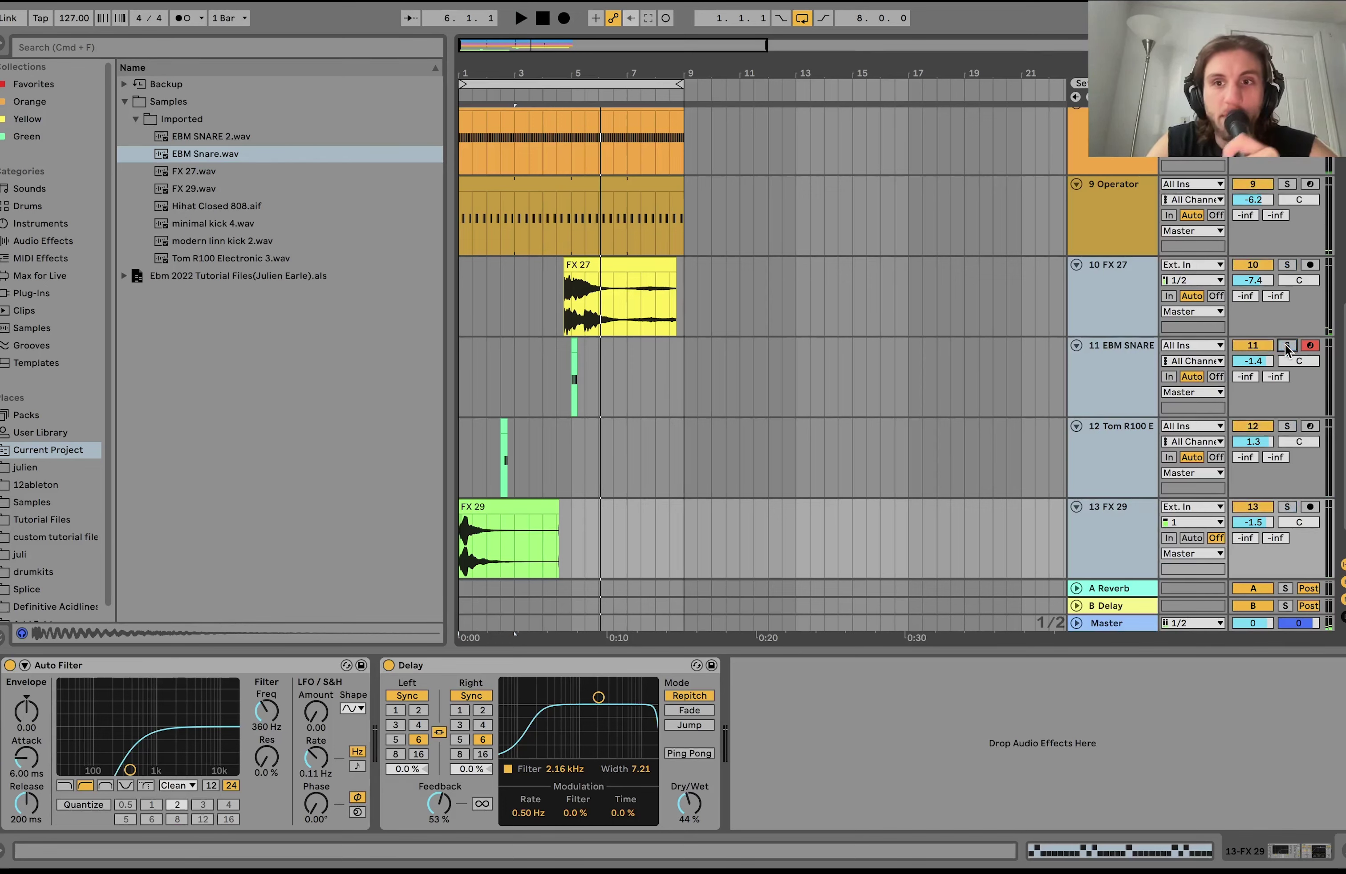
pyautogui.scroll(10, 1286, 344)
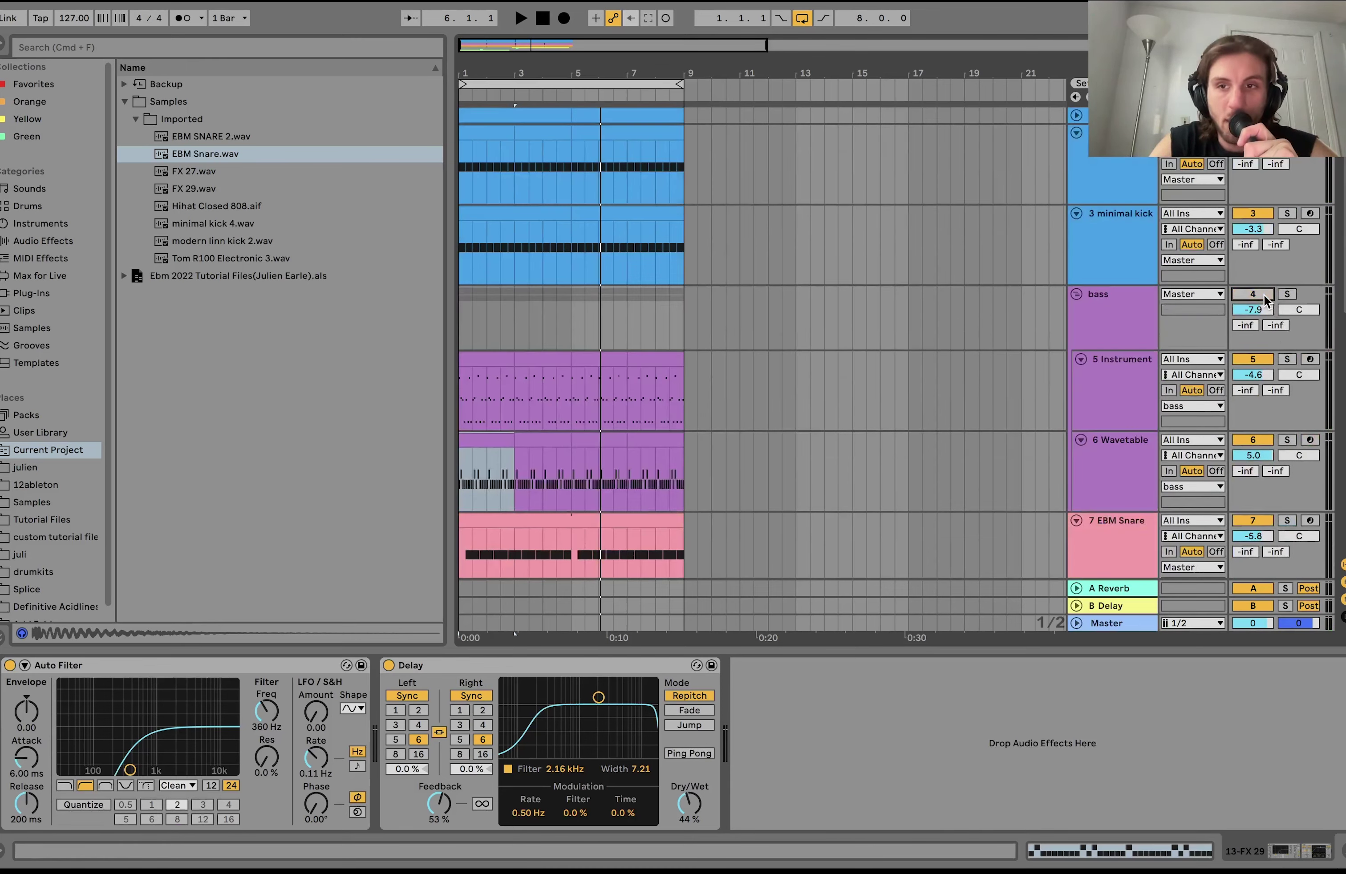
pyautogui.scroll(-10, 1264, 294)
pyautogui.press('space')
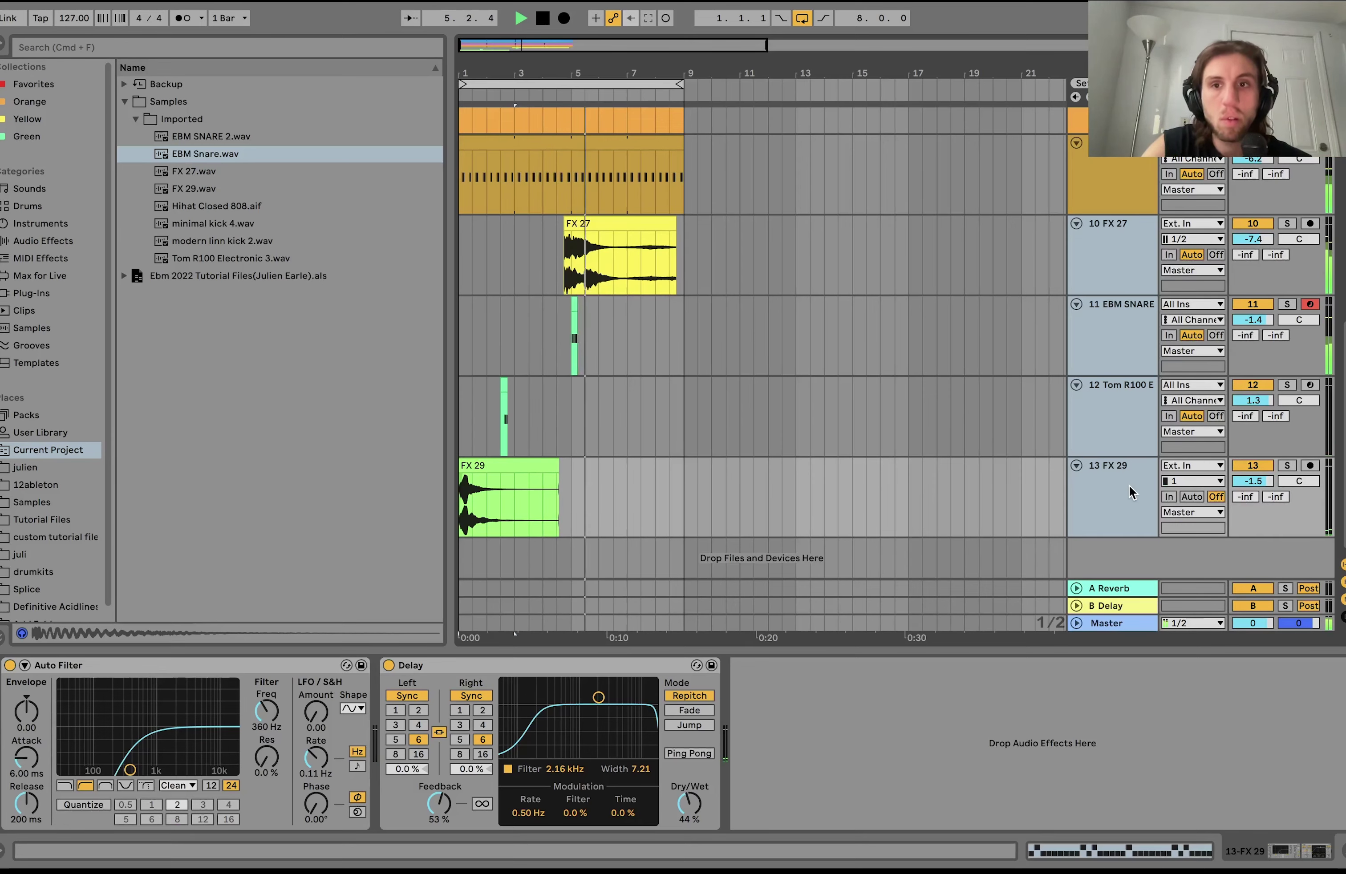
pyautogui.scroll(5, 1129, 492)
pyautogui.scroll(-5, 1129, 493)
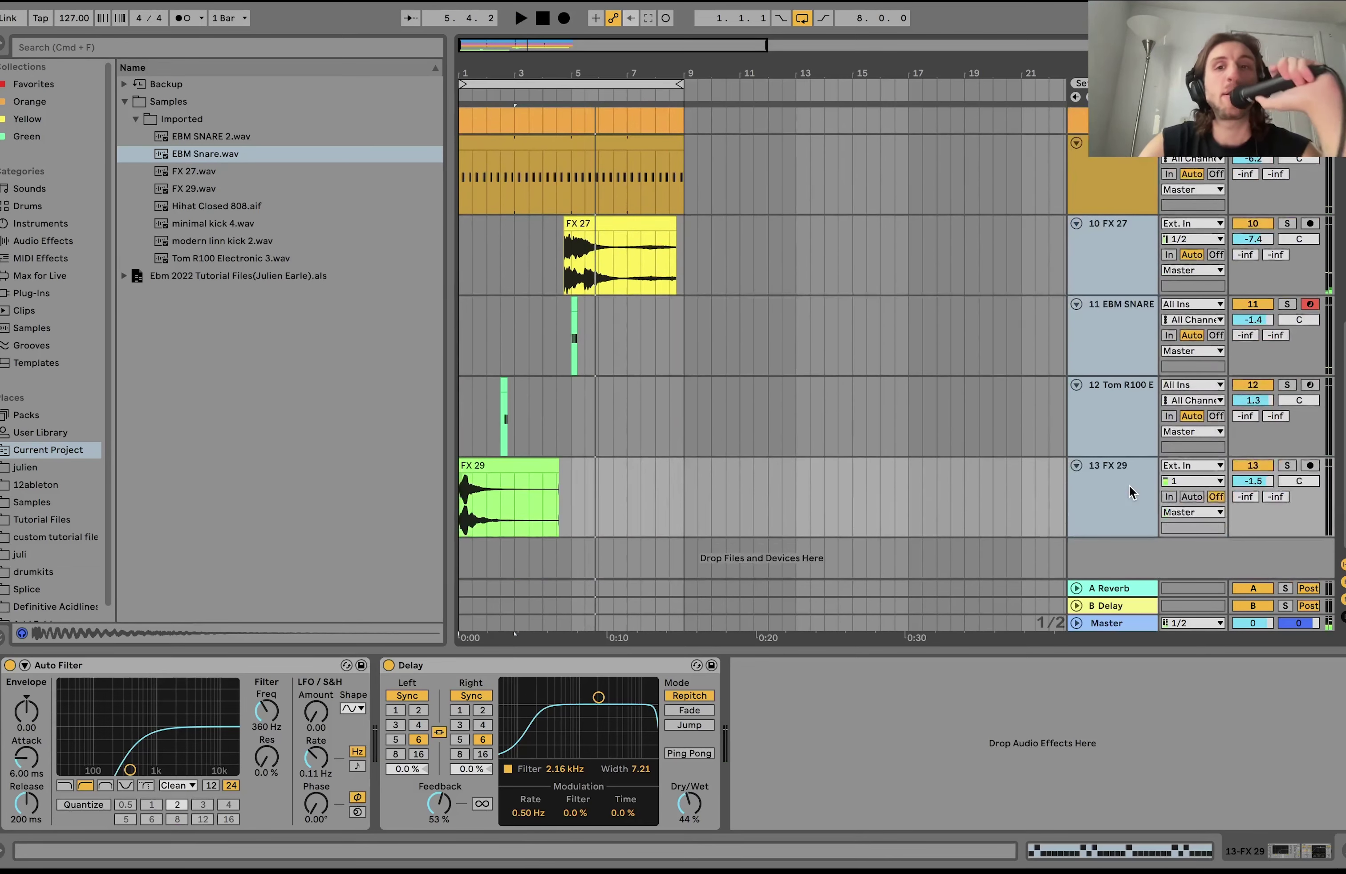
pyautogui.scroll(2, 624, 431)
pyautogui.scroll(-2, 624, 431)
# - Select the FX 29, Tom R100 and FX 27 clips to inspect them during playback
pyautogui.click(488, 464)
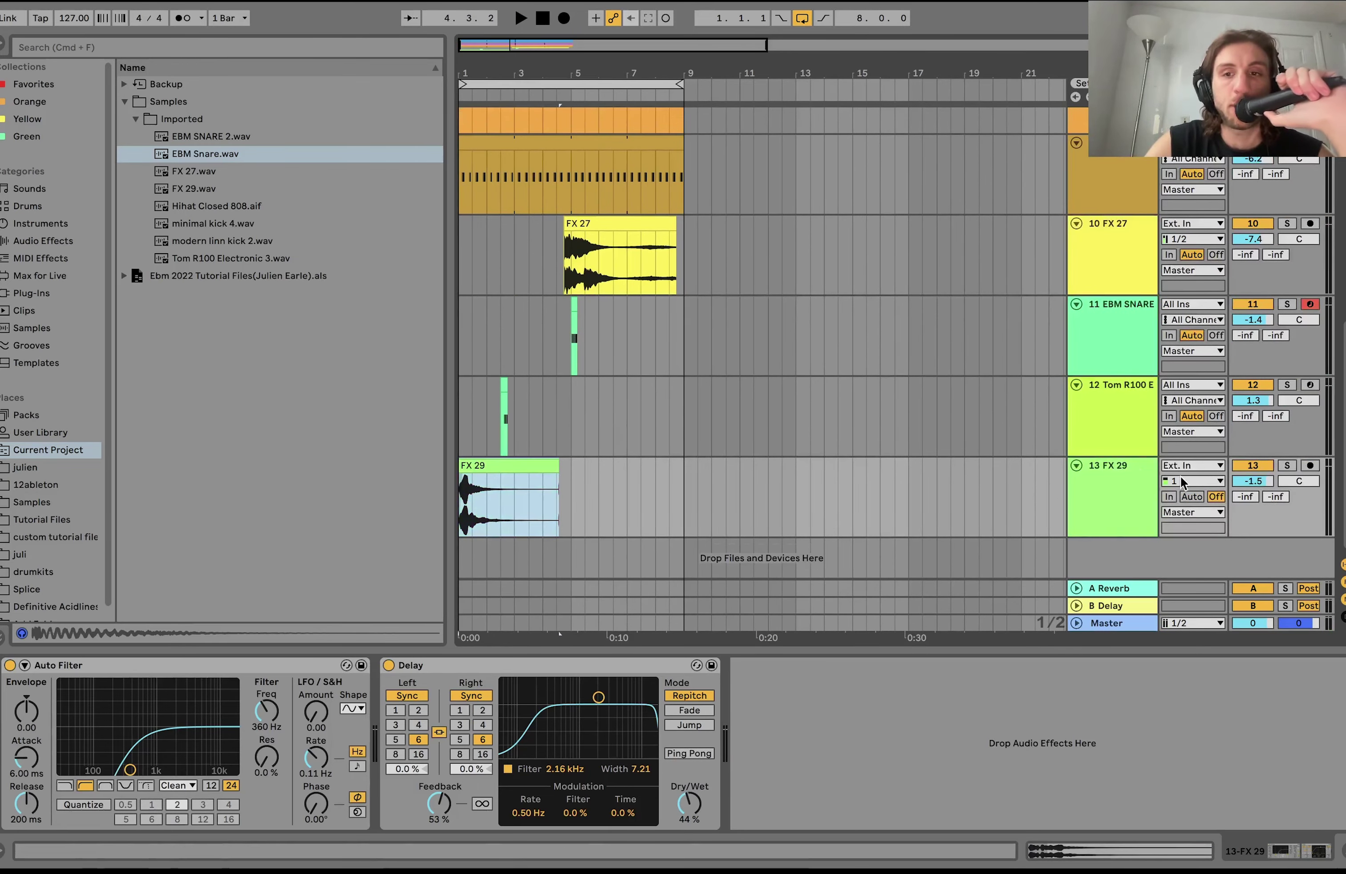
pyautogui.press('space')
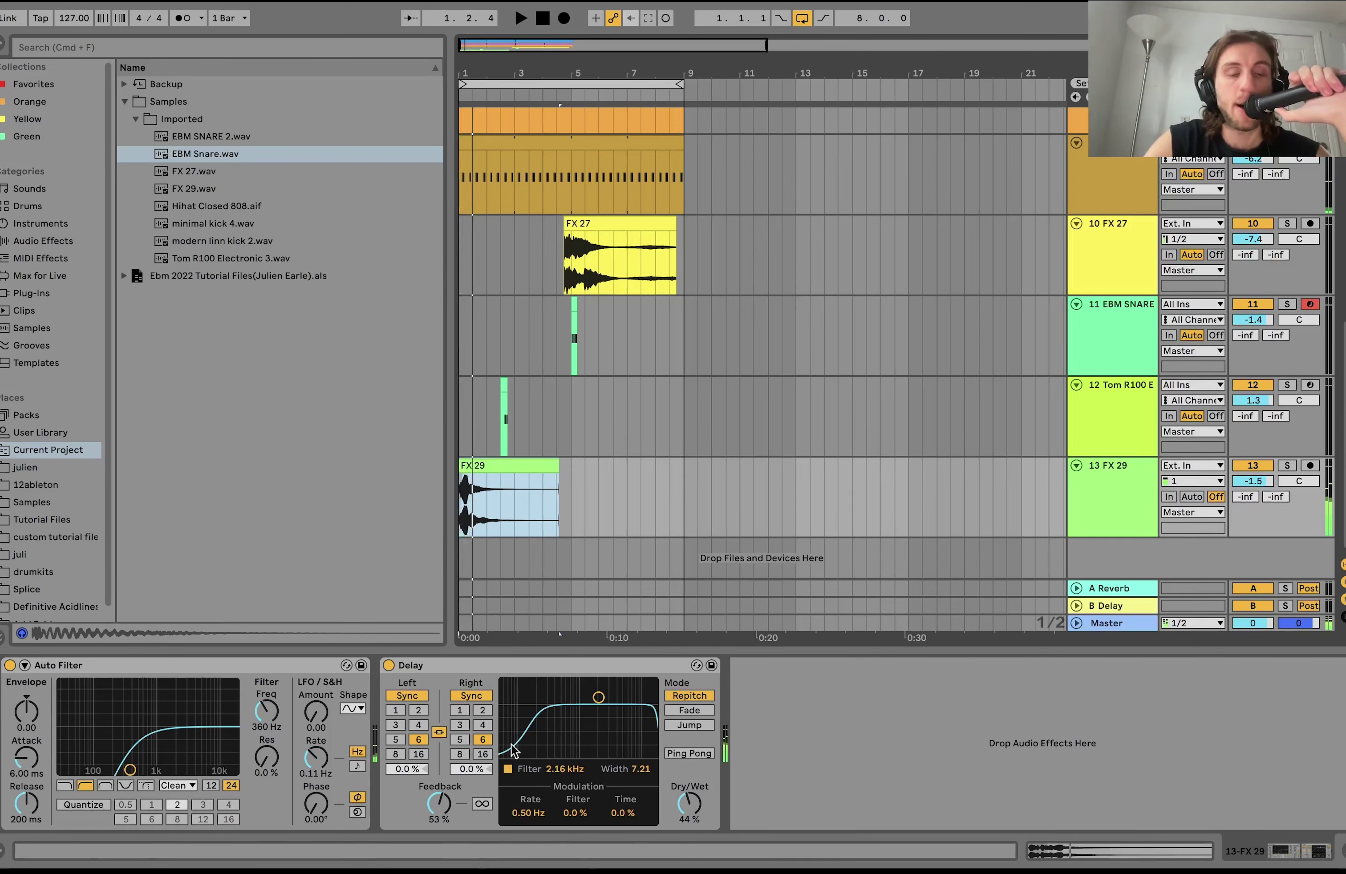
pyautogui.click(500, 418)
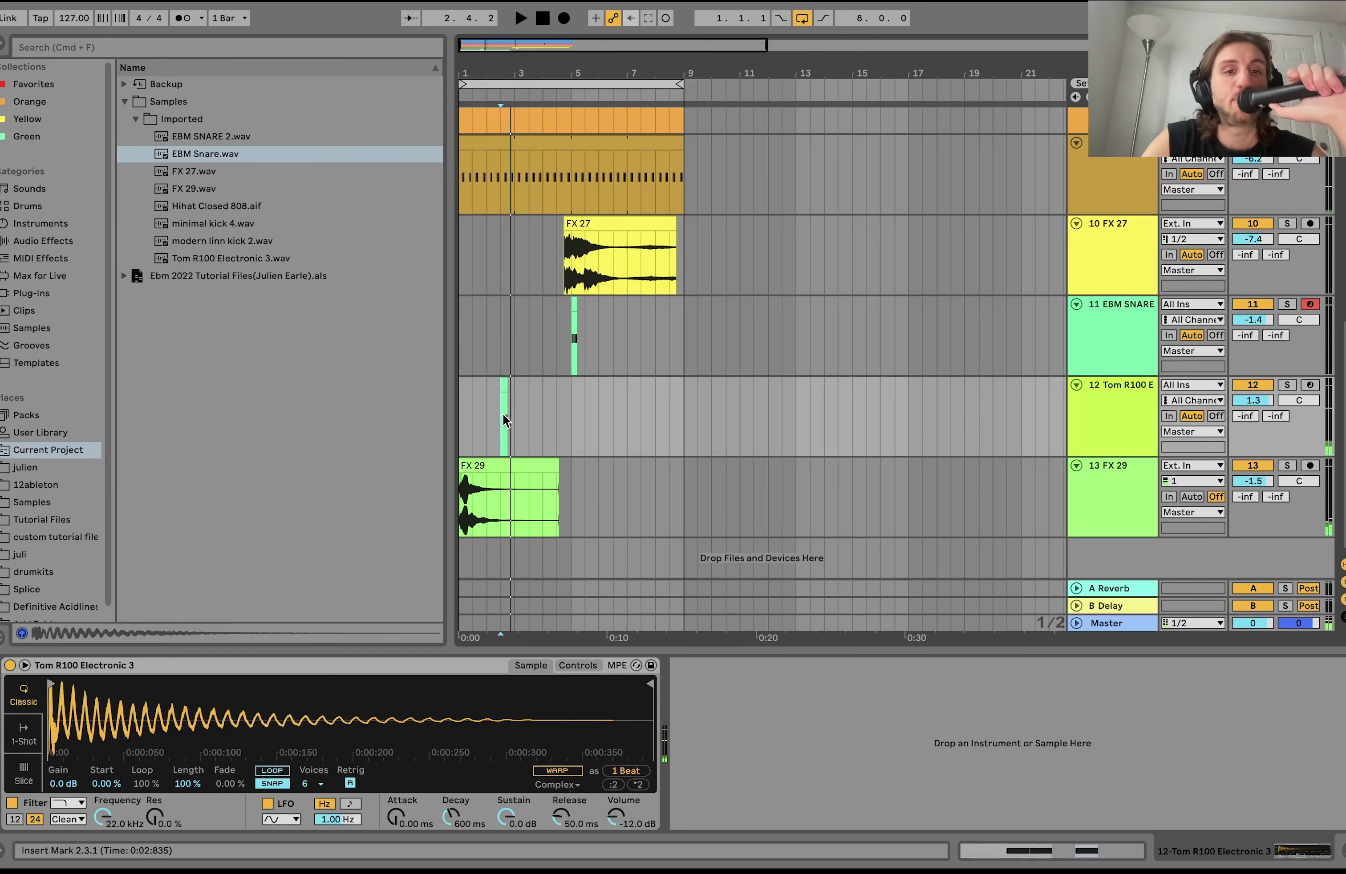
pyautogui.scroll(5, 556, 339)
pyautogui.click(614, 274)
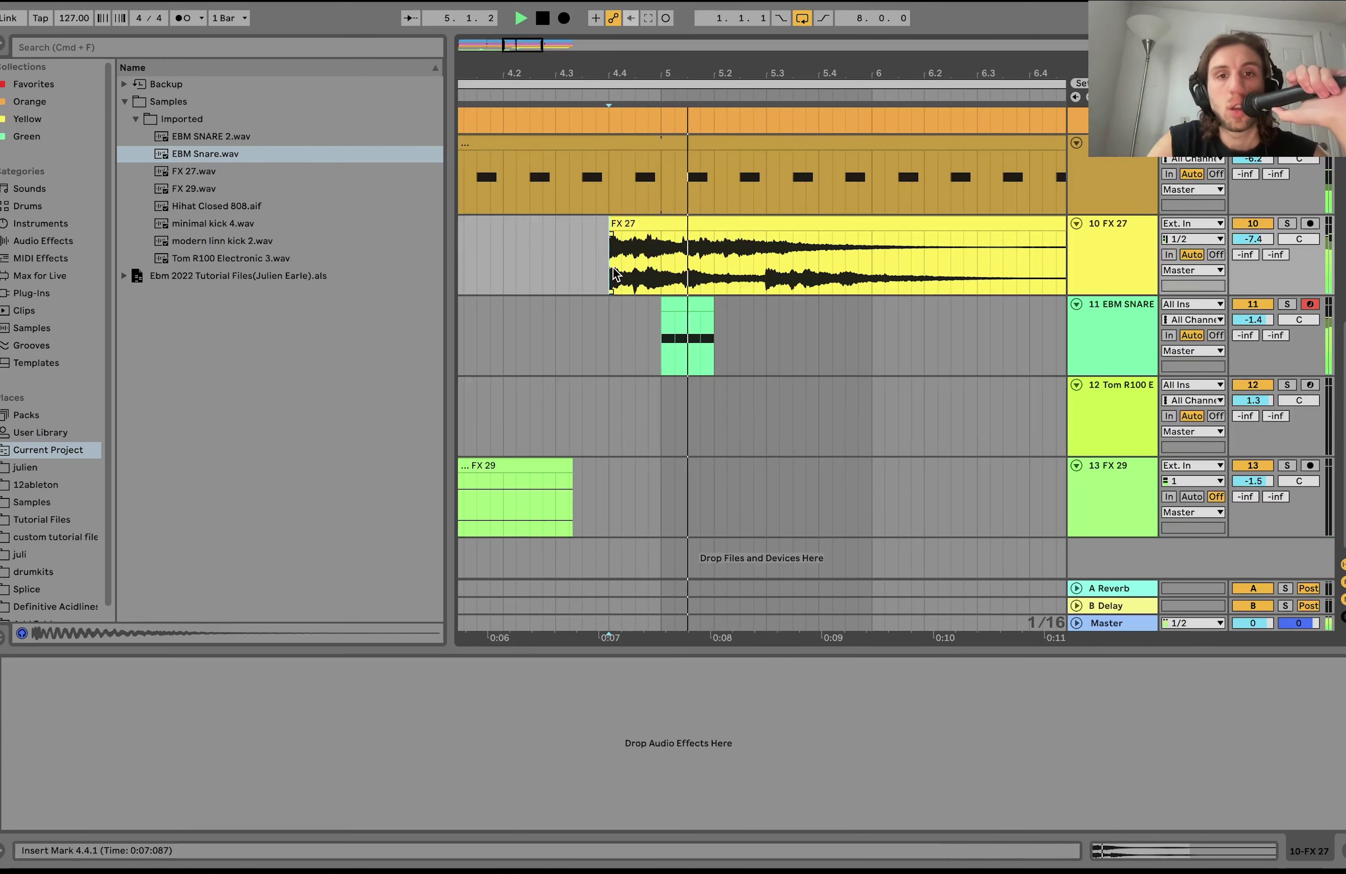
pyautogui.scroll(-5, 612, 267)
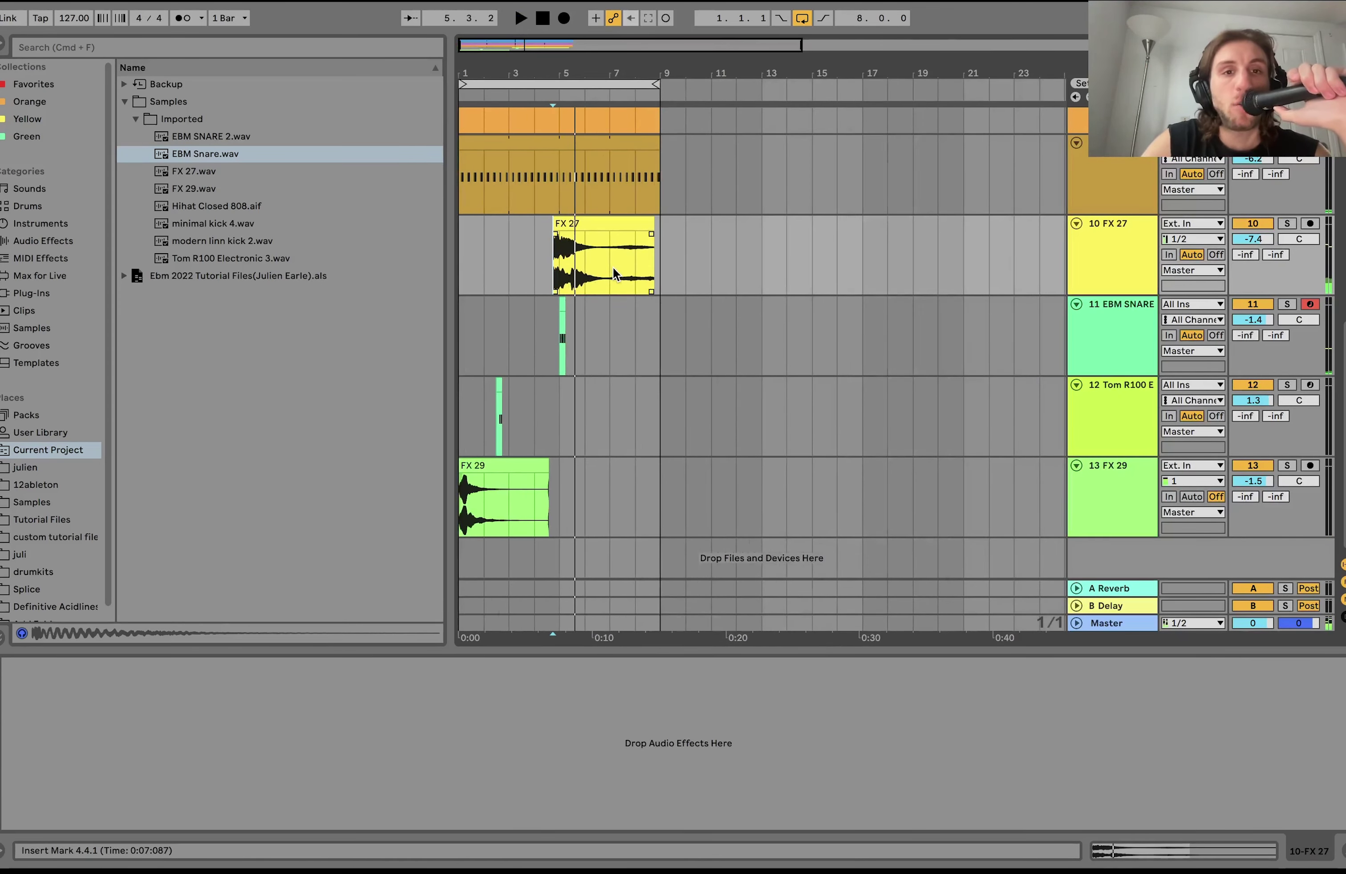
# - Return to the song start, play the arrangement while scrolling the tracks, and undo once
pyautogui.click(463, 284)
pyautogui.press('space')
pyautogui.scroll(10, 1246, 293)
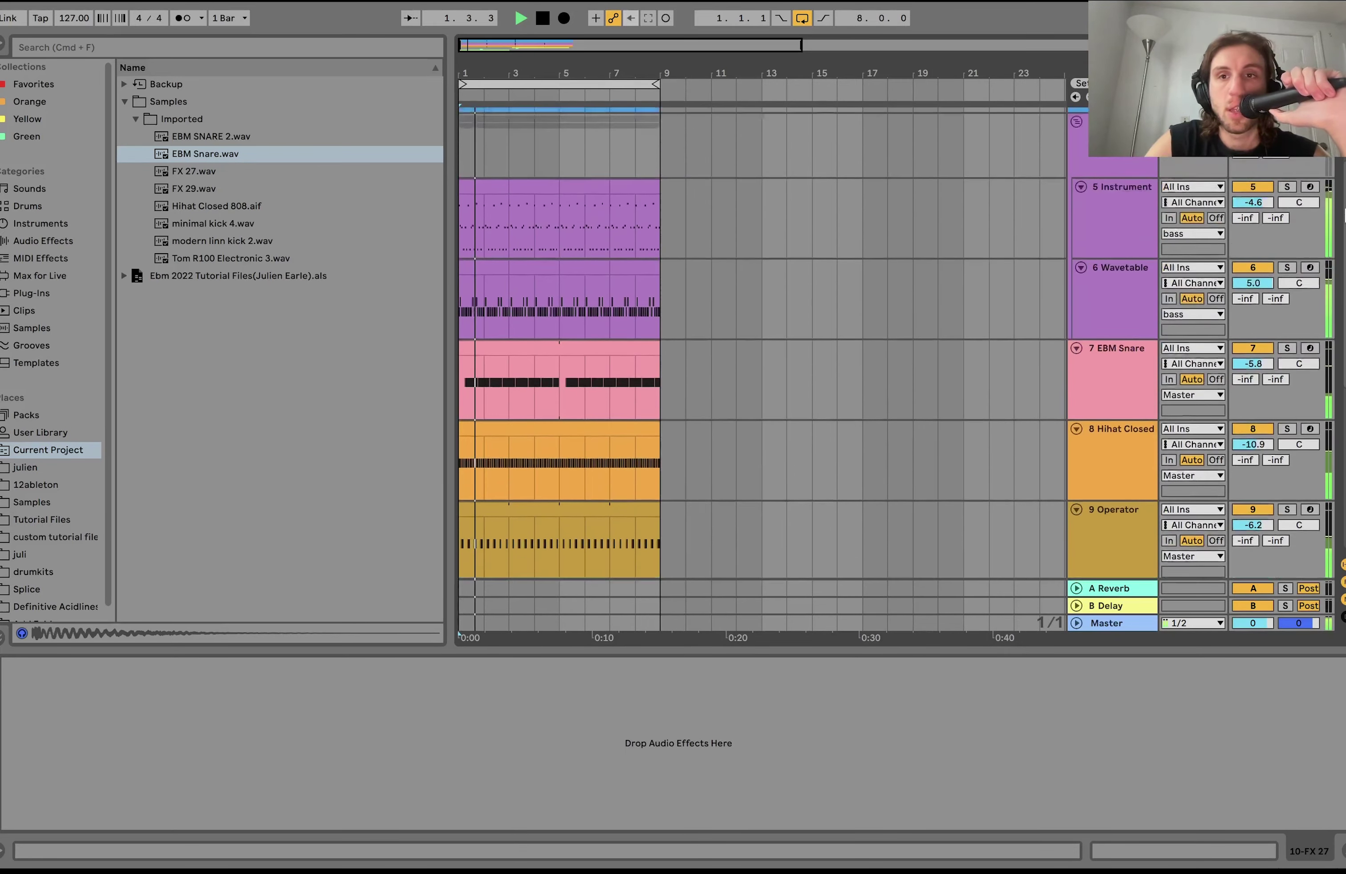
pyautogui.scroll(-5, 1246, 293)
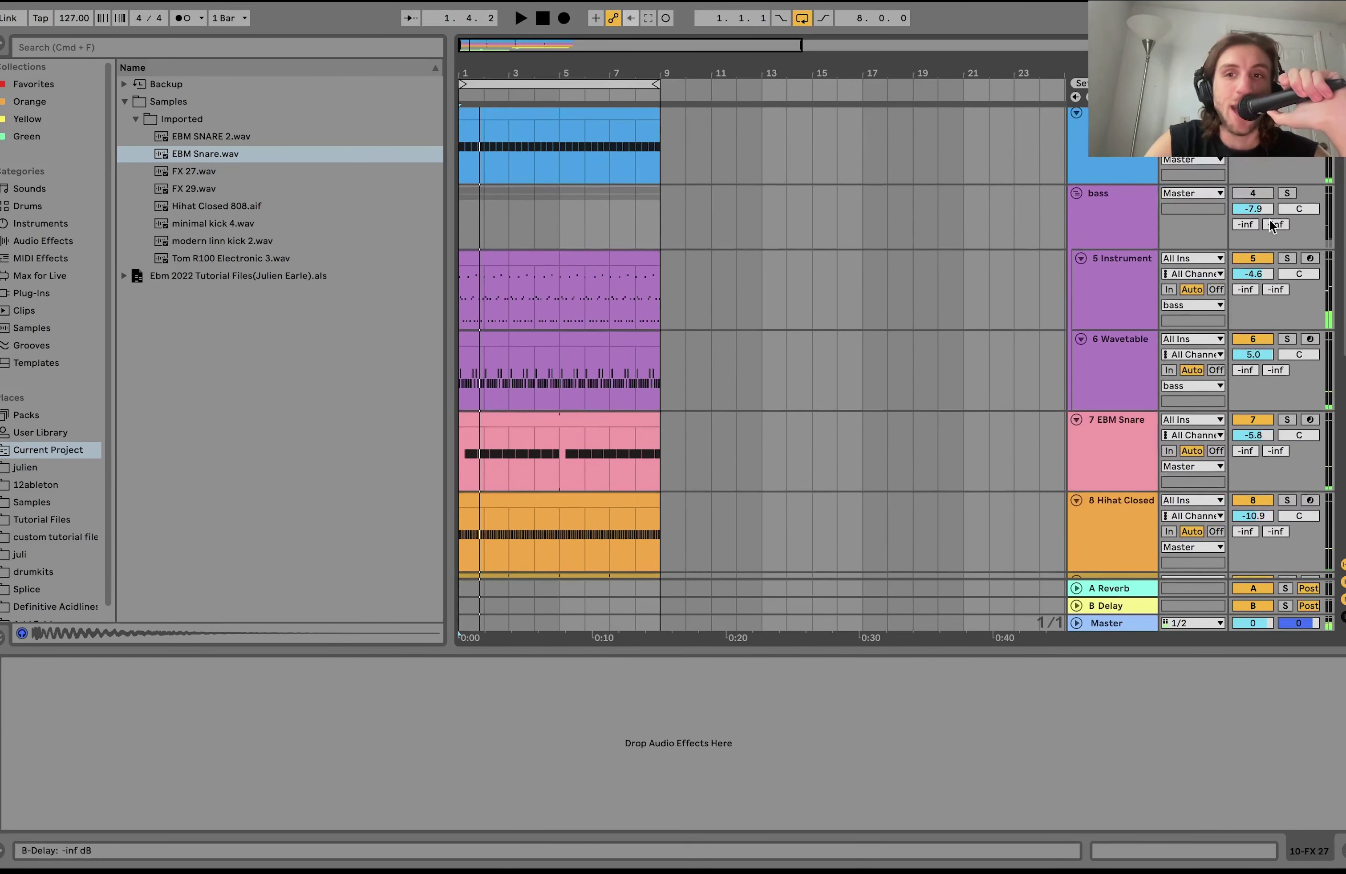
pyautogui.scroll(4, 1264, 193)
pyautogui.scroll(-10, 1123, 311)
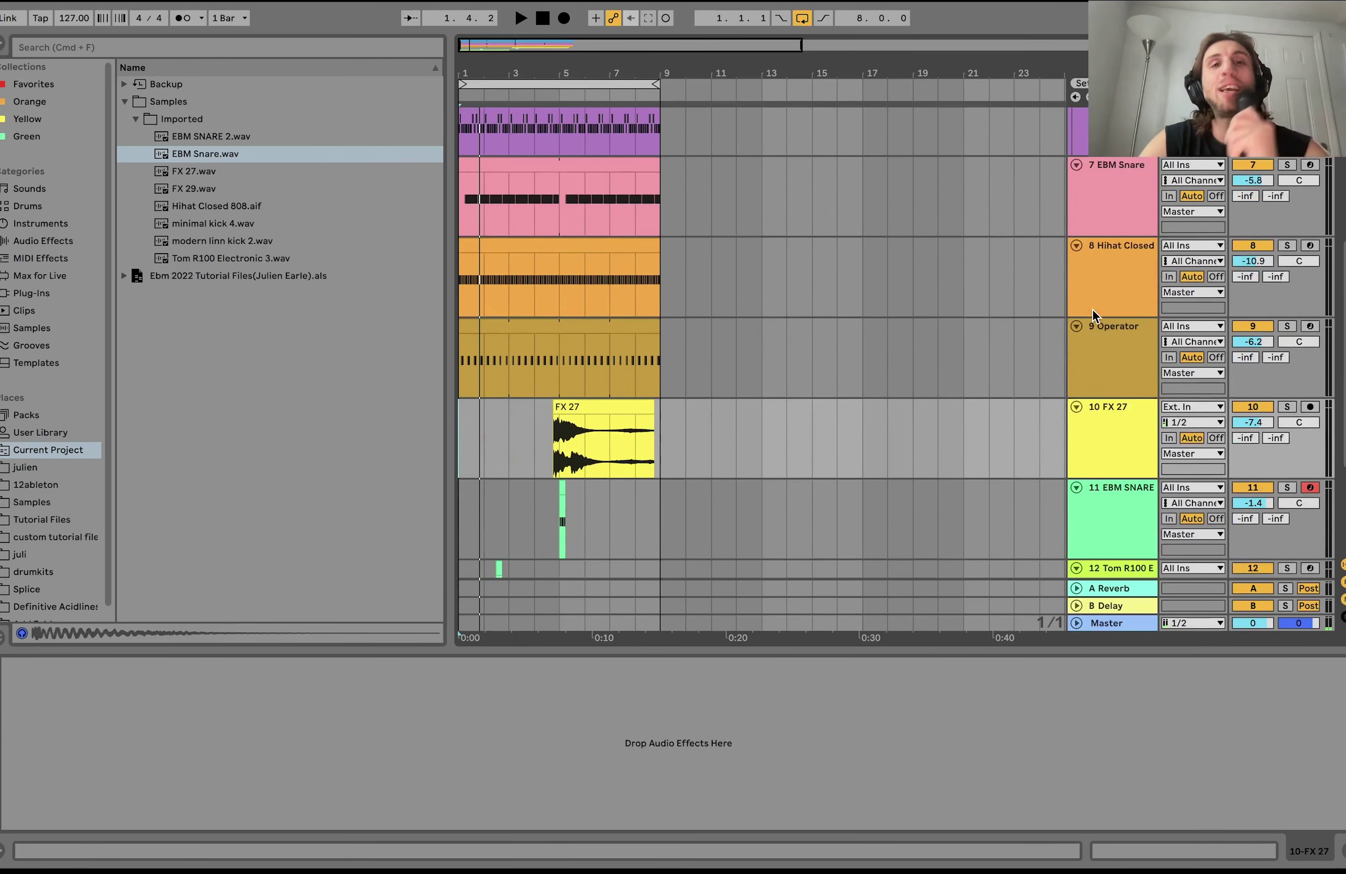
pyautogui.scroll(-1, 1092, 309)
pyautogui.press('super+z')
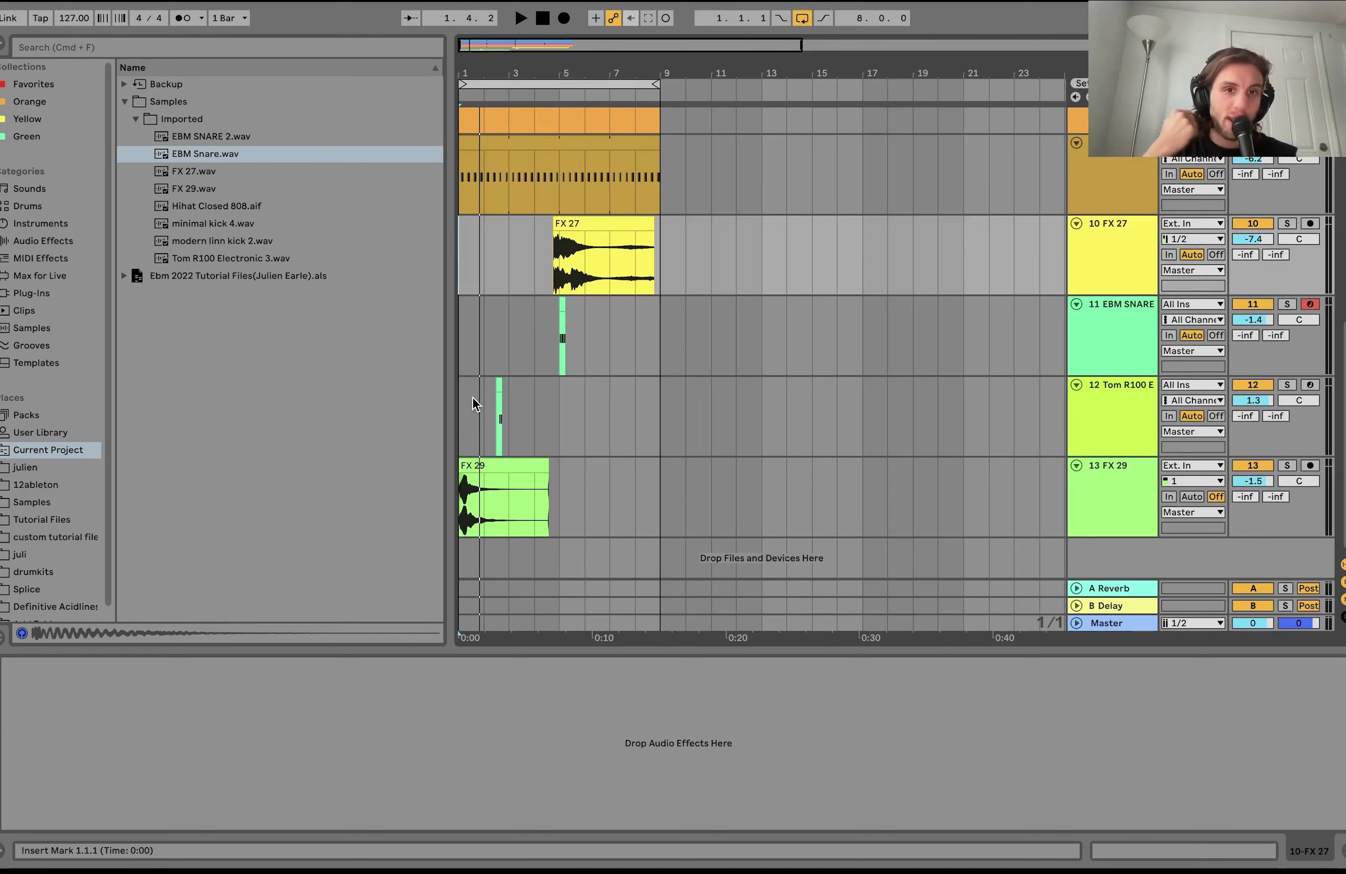
# - Replay from bar 1, show the 5 Instrument's Operator, Drum Buss and EQ Eight chain, then stop
pyautogui.scroll(10, 472, 398)
pyautogui.scroll(-10, 473, 397)
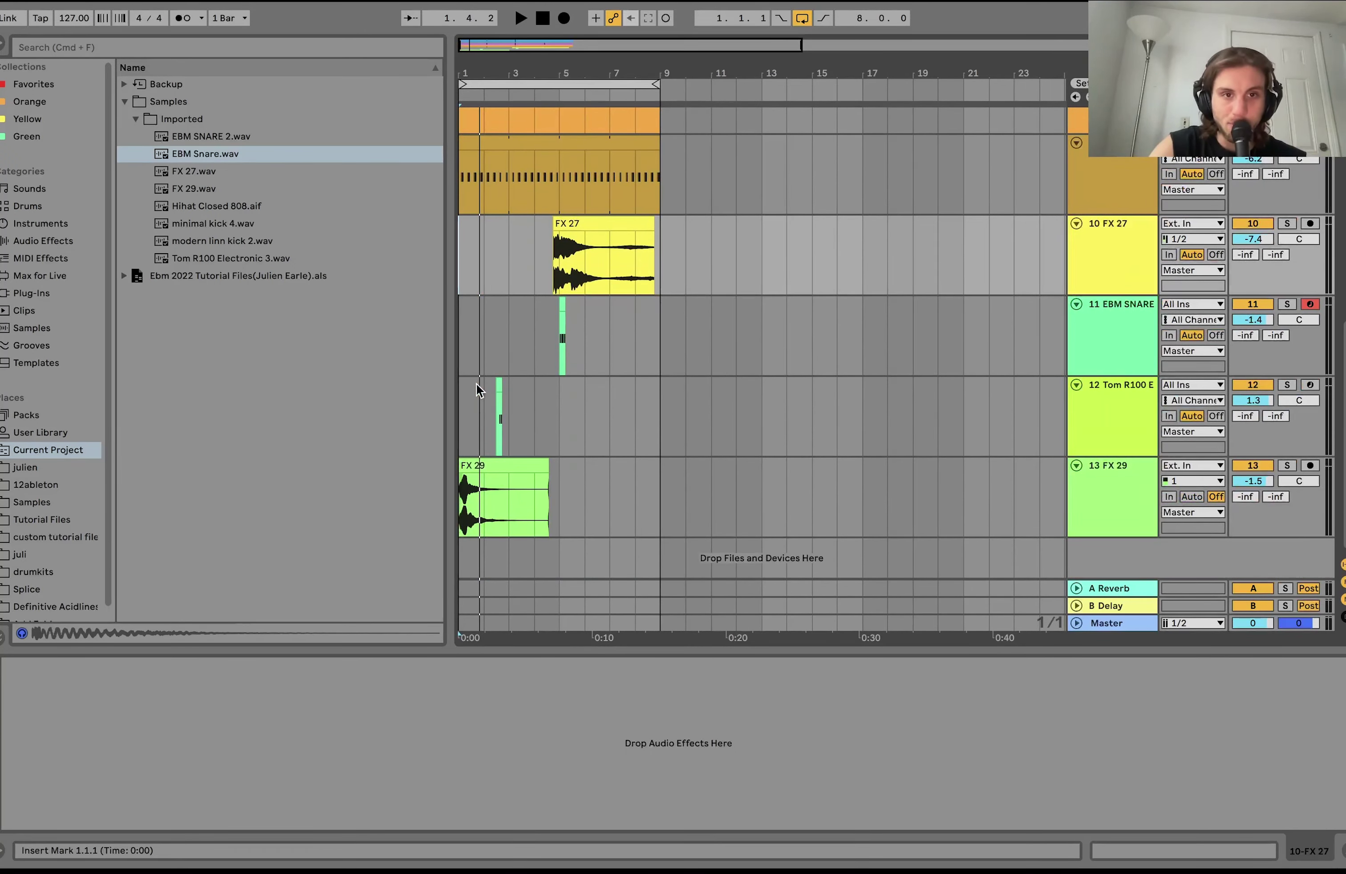
pyautogui.press('space')
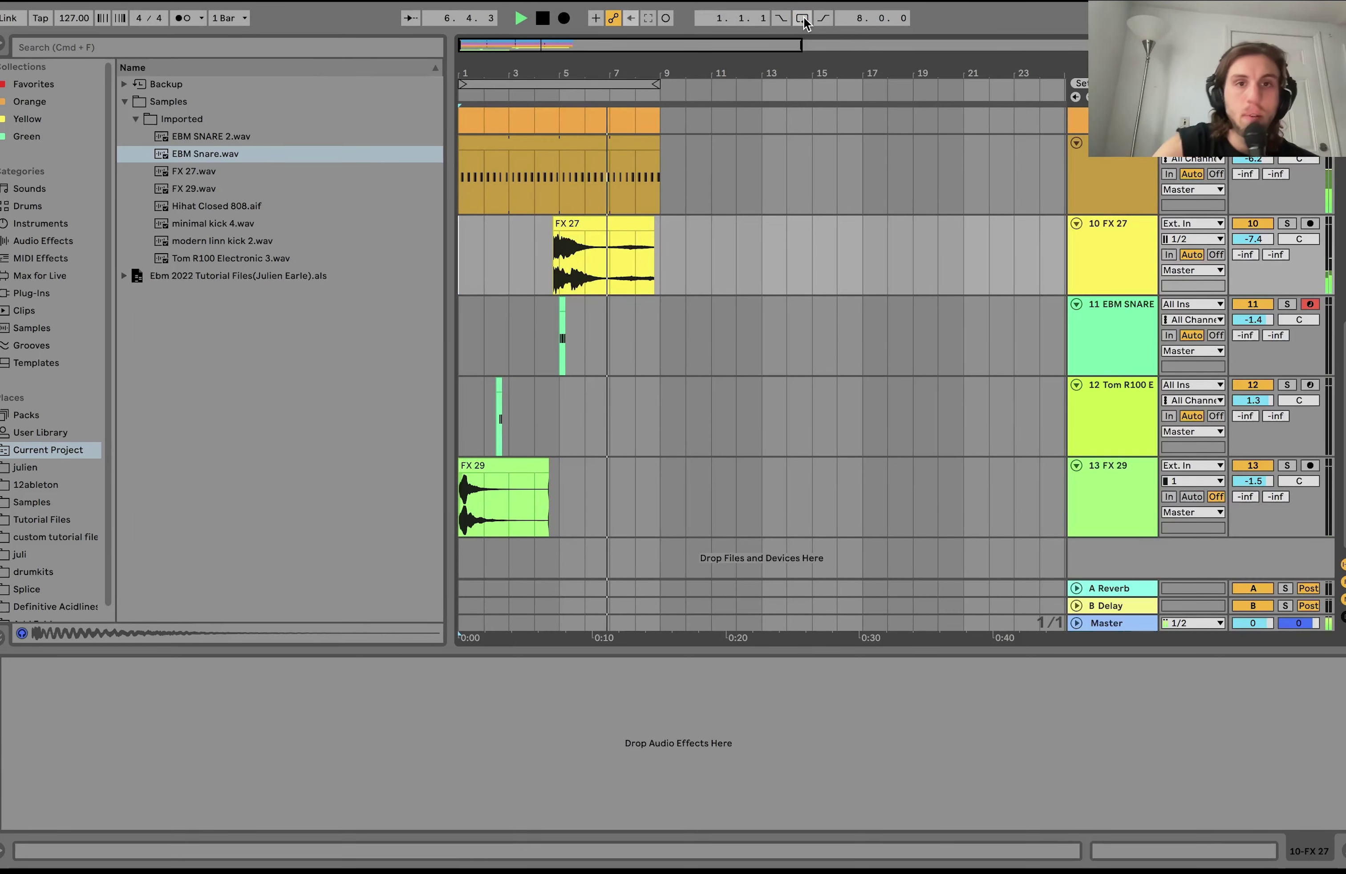
pyautogui.scroll(10, 654, 302)
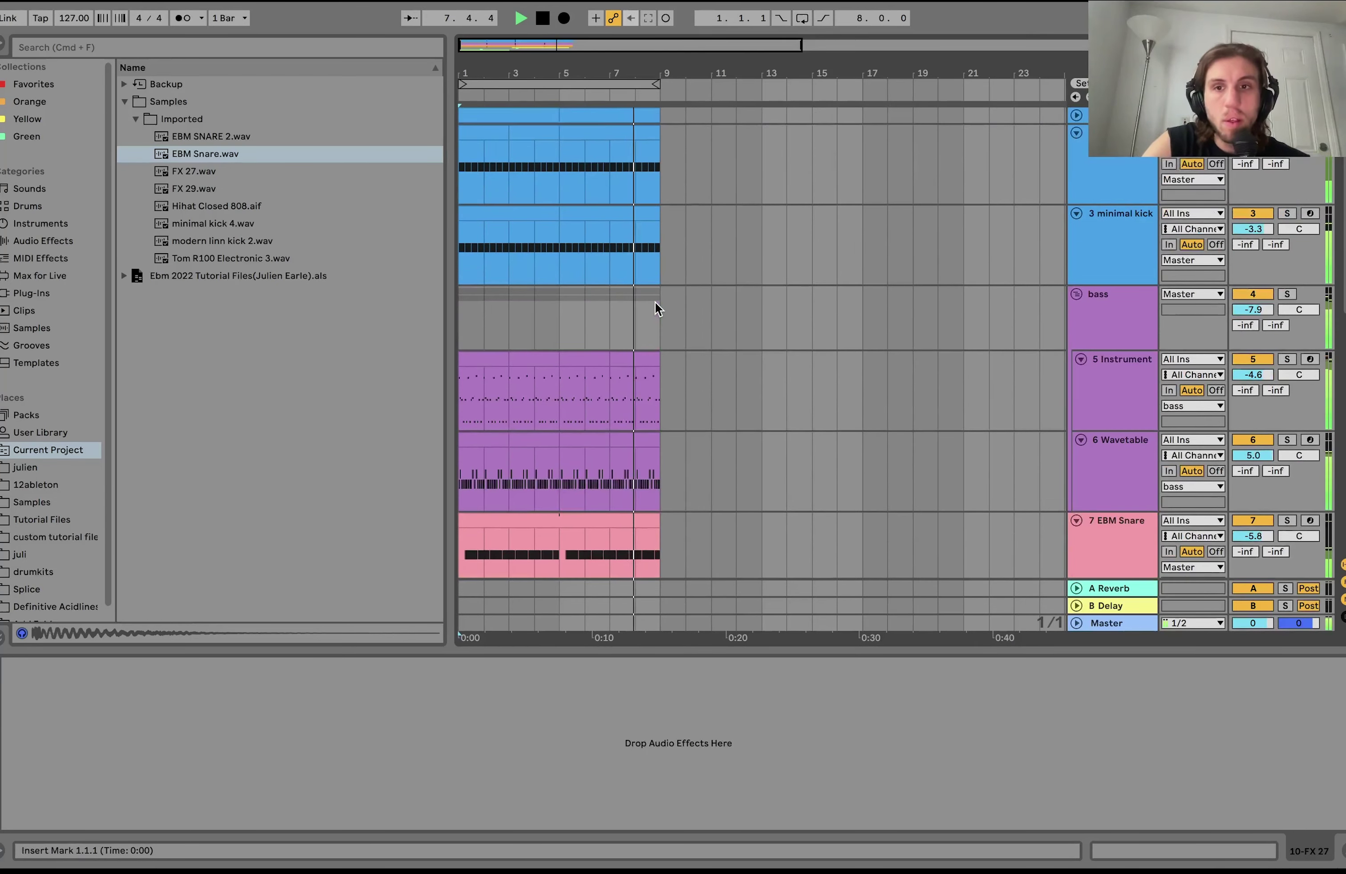
pyautogui.click(1127, 420)
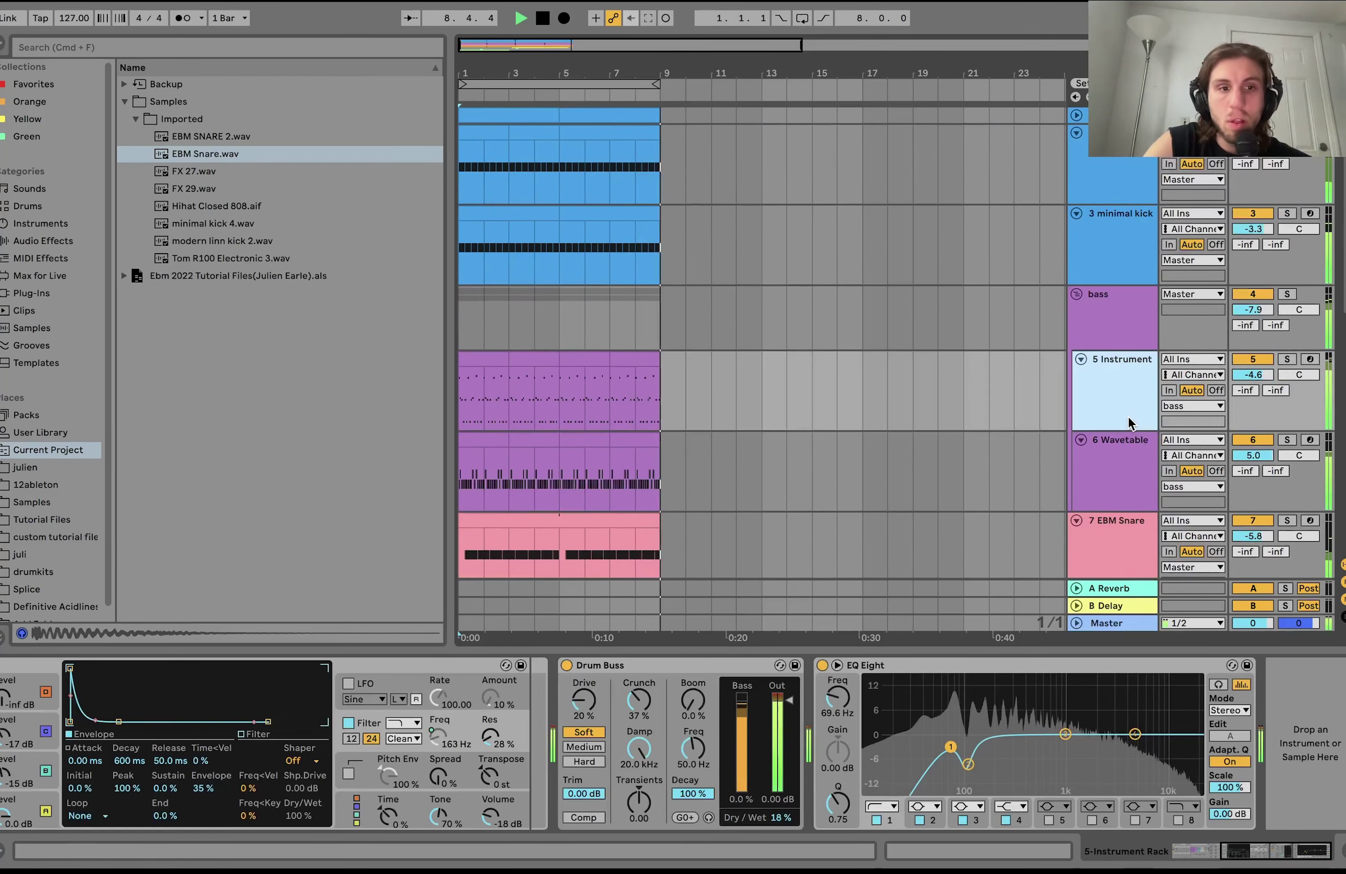
pyautogui.press('space')
# - Zoom in, select the first eight bars of the kick tracks, and show minimal kick 4's sampler and EQ Three
pyautogui.scroll(-10, 724, 410)
pyautogui.press('+')
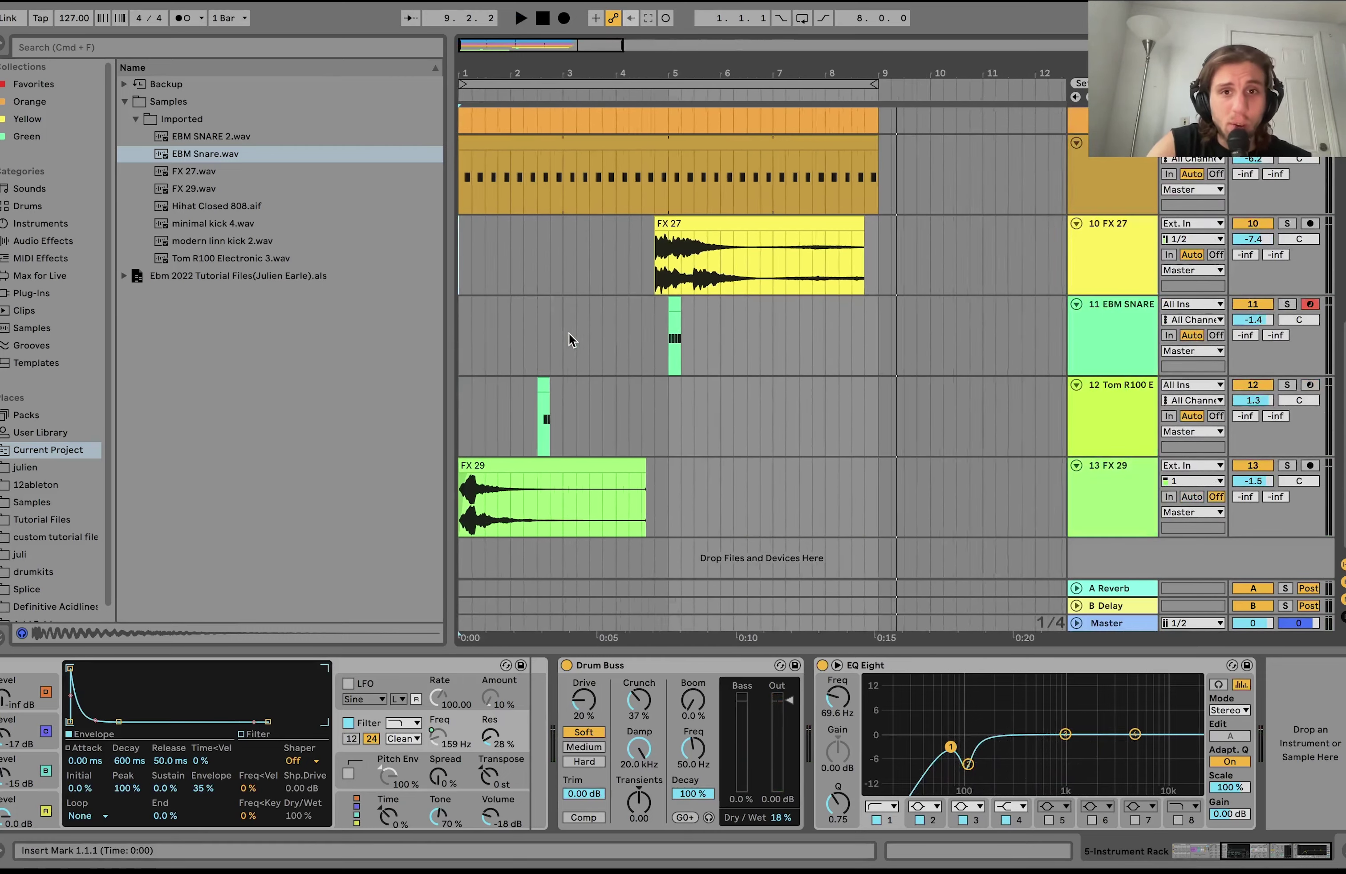
pyautogui.scroll(10, 569, 338)
pyautogui.scroll(-6, 569, 338)
pyautogui.scroll(4, 569, 339)
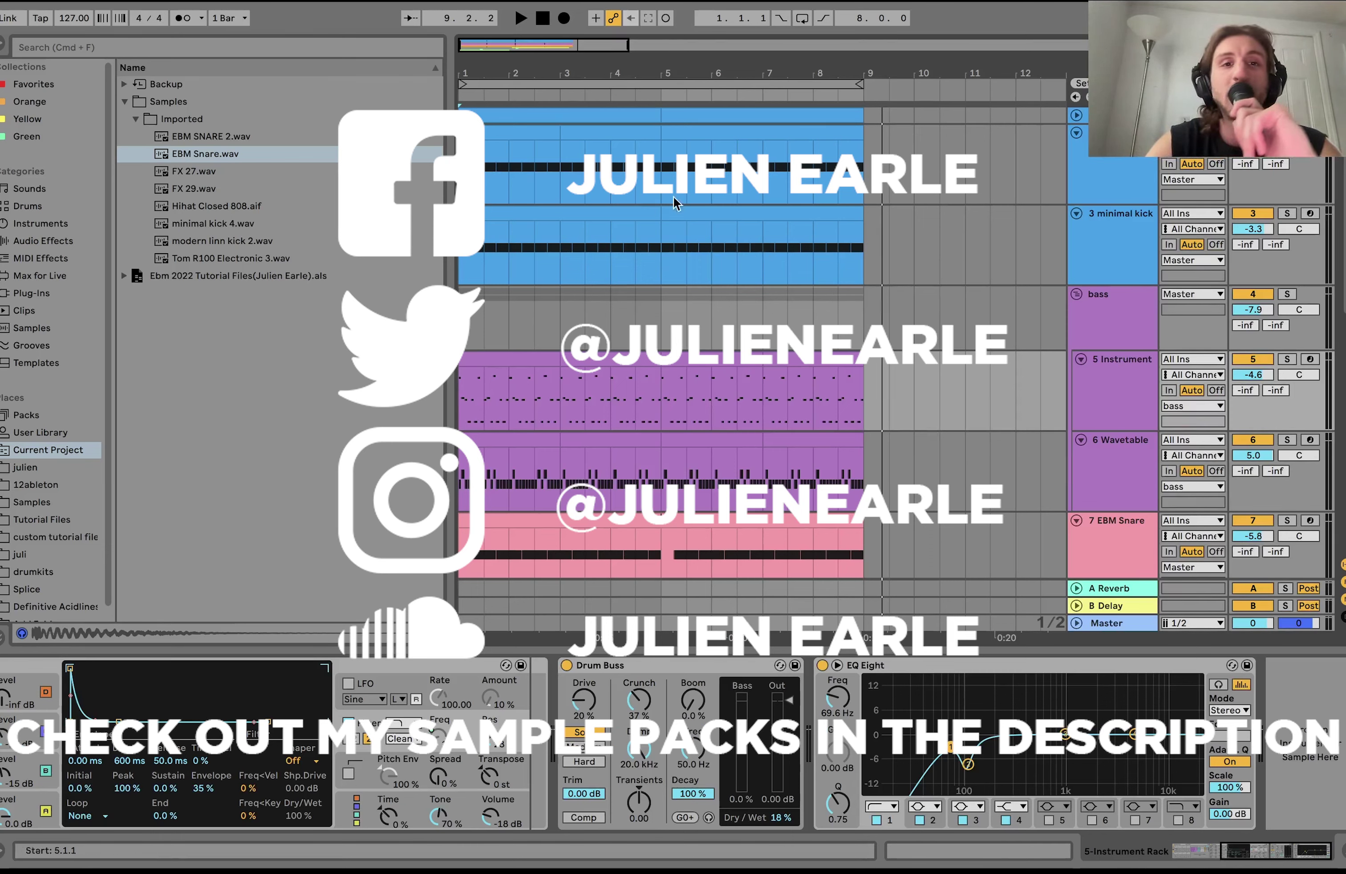
pyautogui.moveTo(866, 171); pyautogui.dragTo(487, 243)
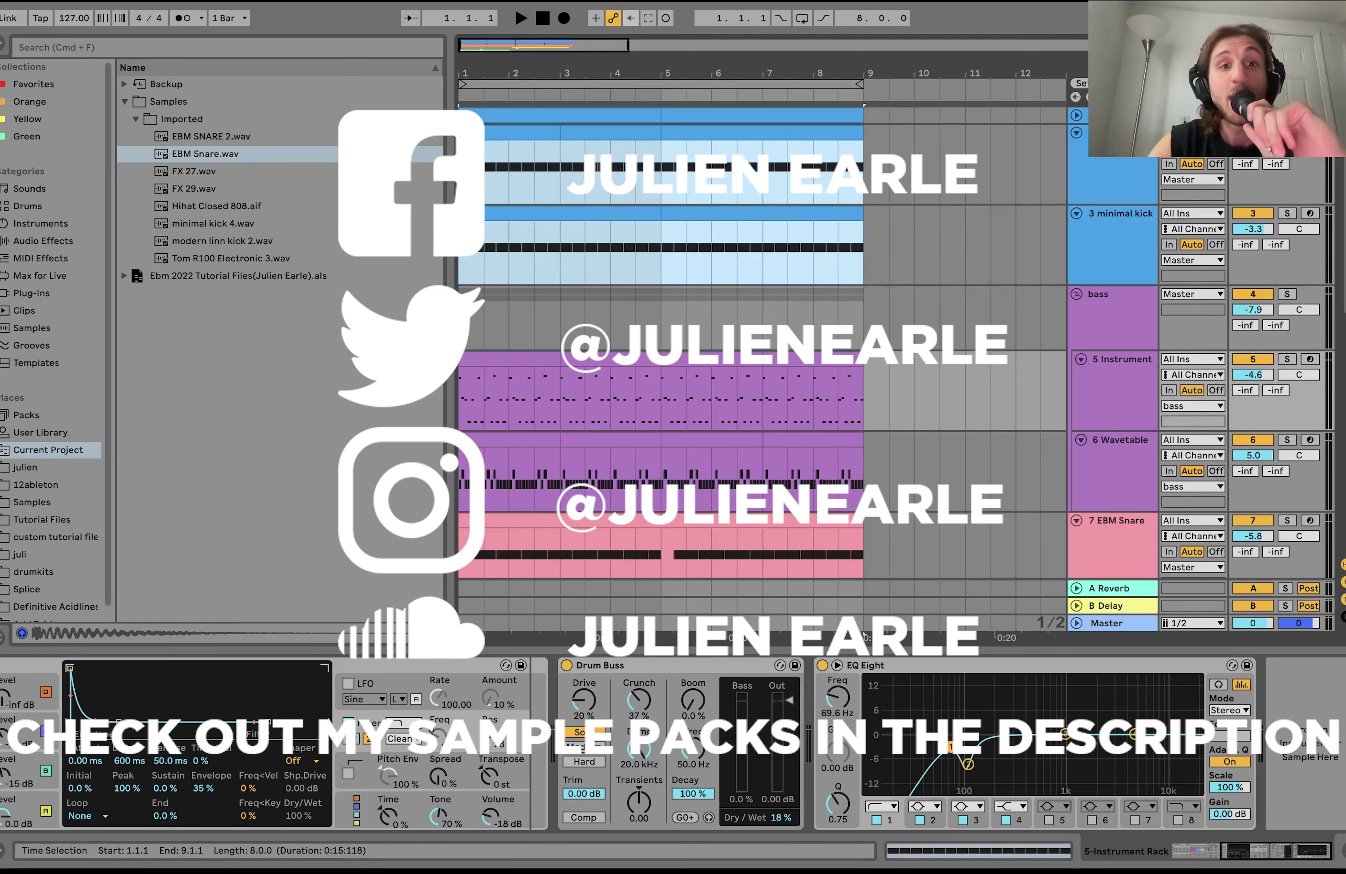
pyautogui.click(568, 244)
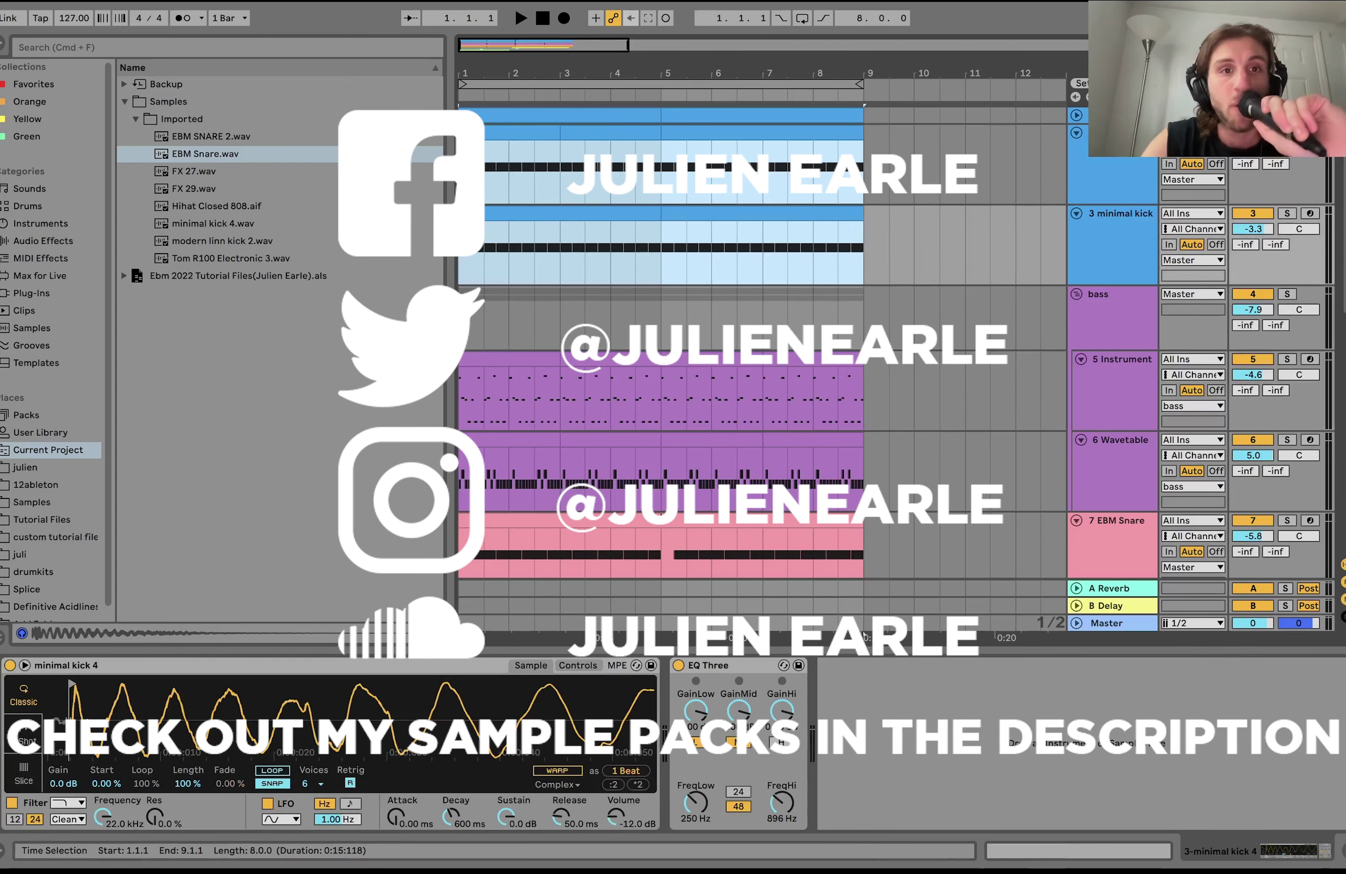